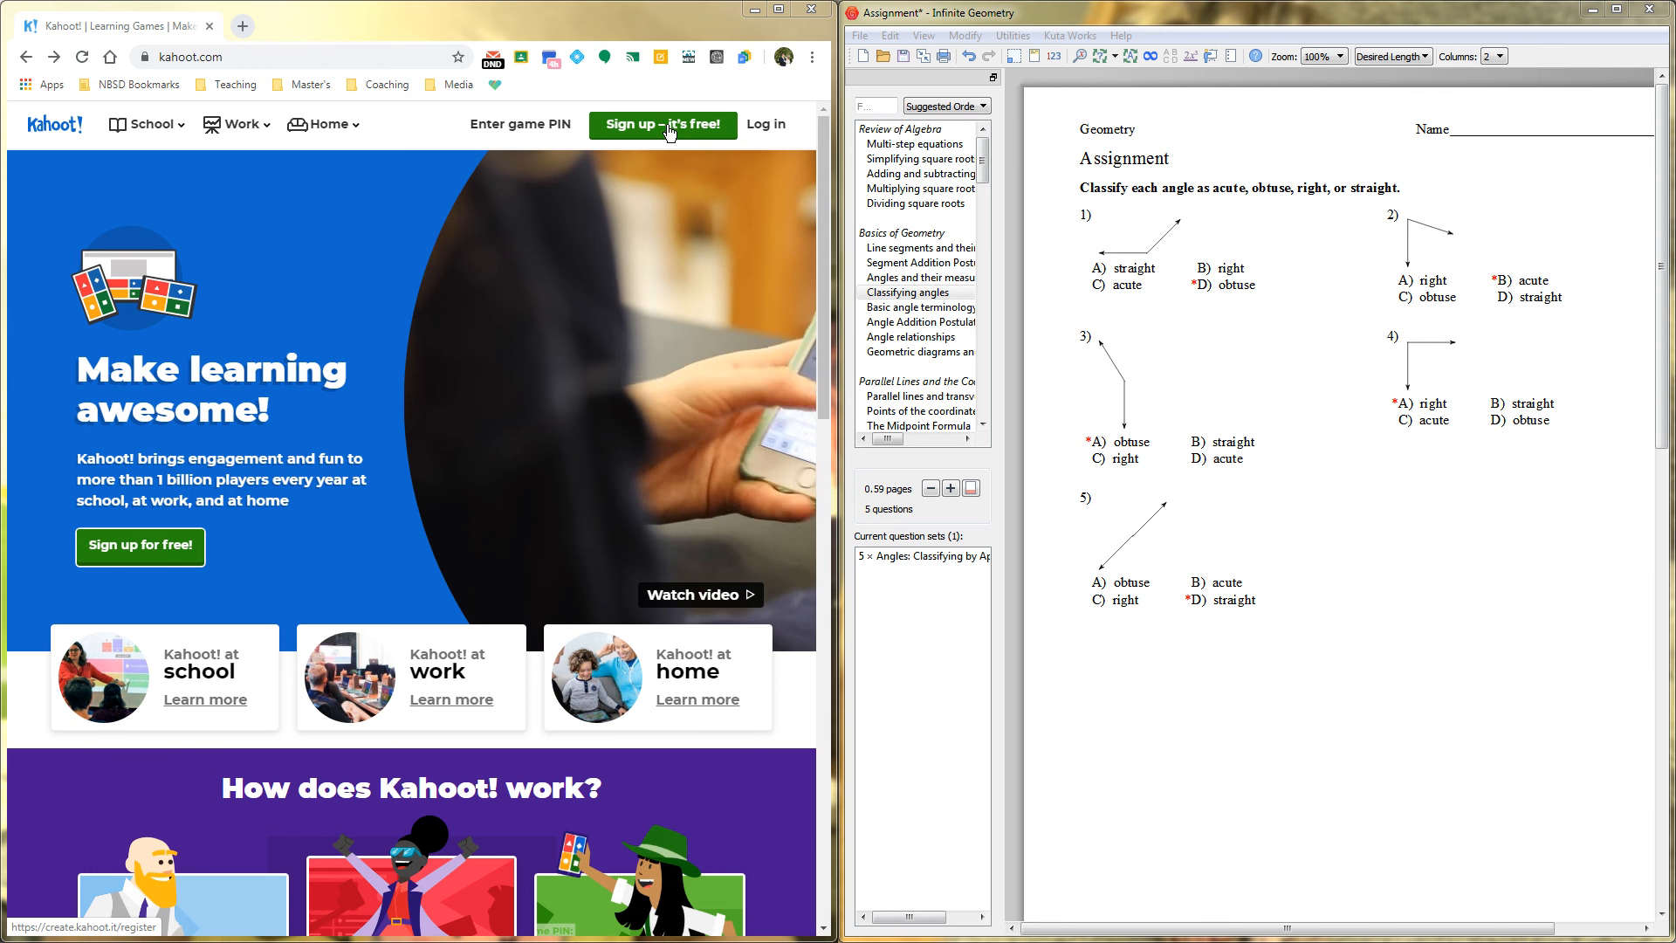
Sign up for a free Kahoot! account as a teacher, using Google sign-in
left_click(670, 127)
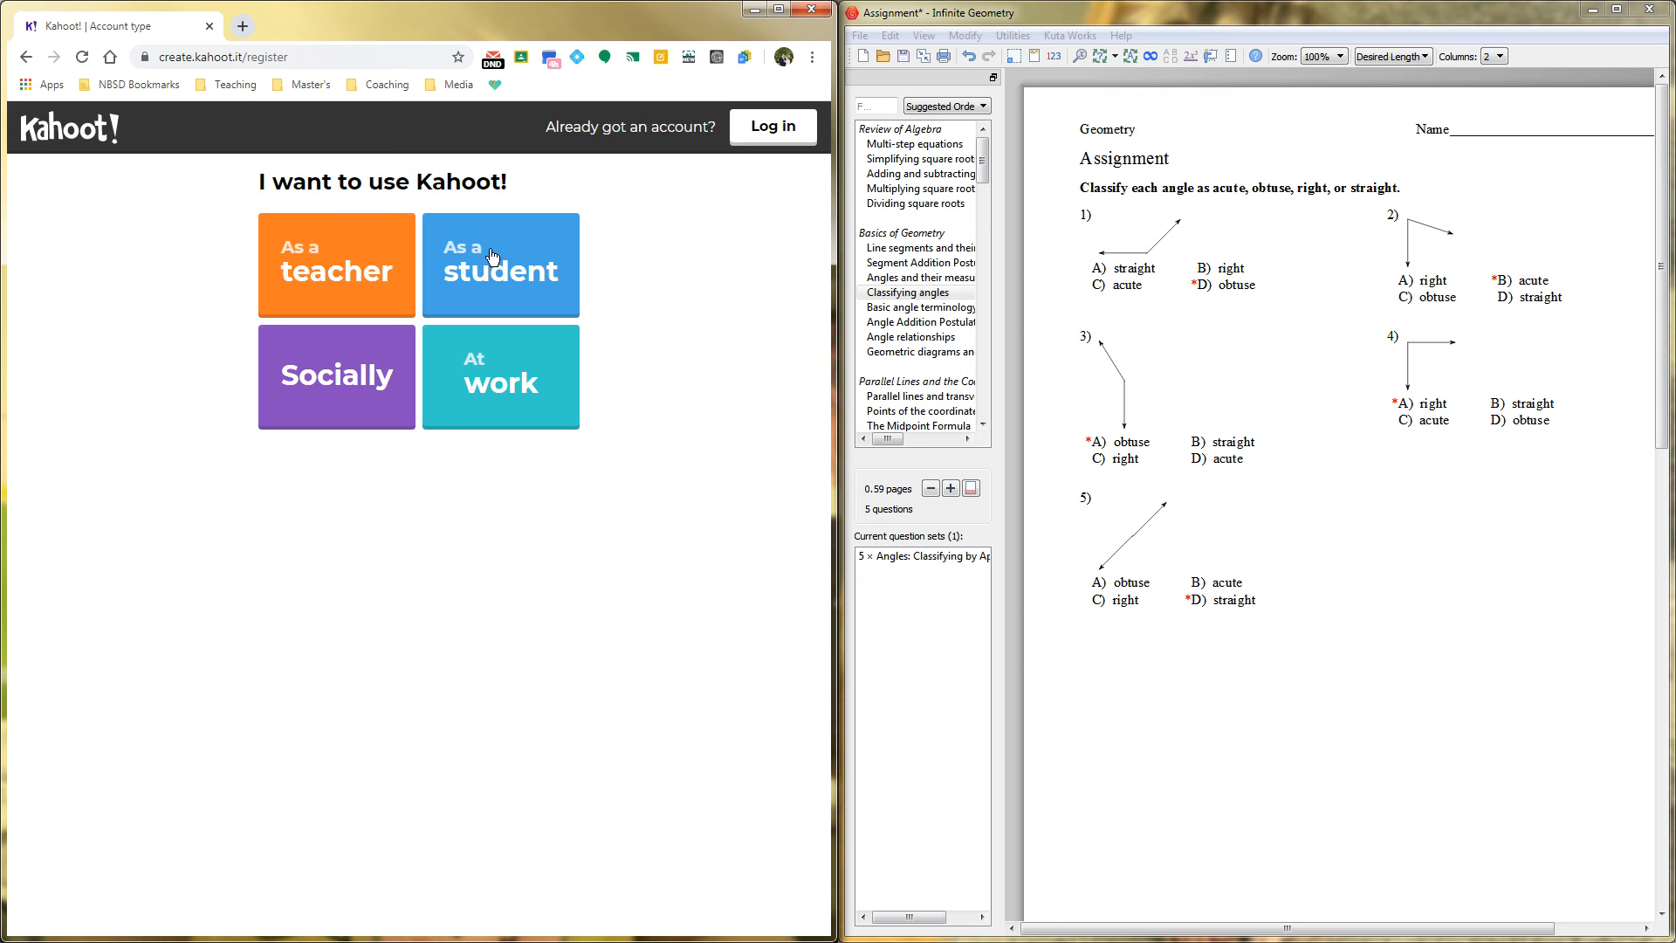
left_click(336, 276)
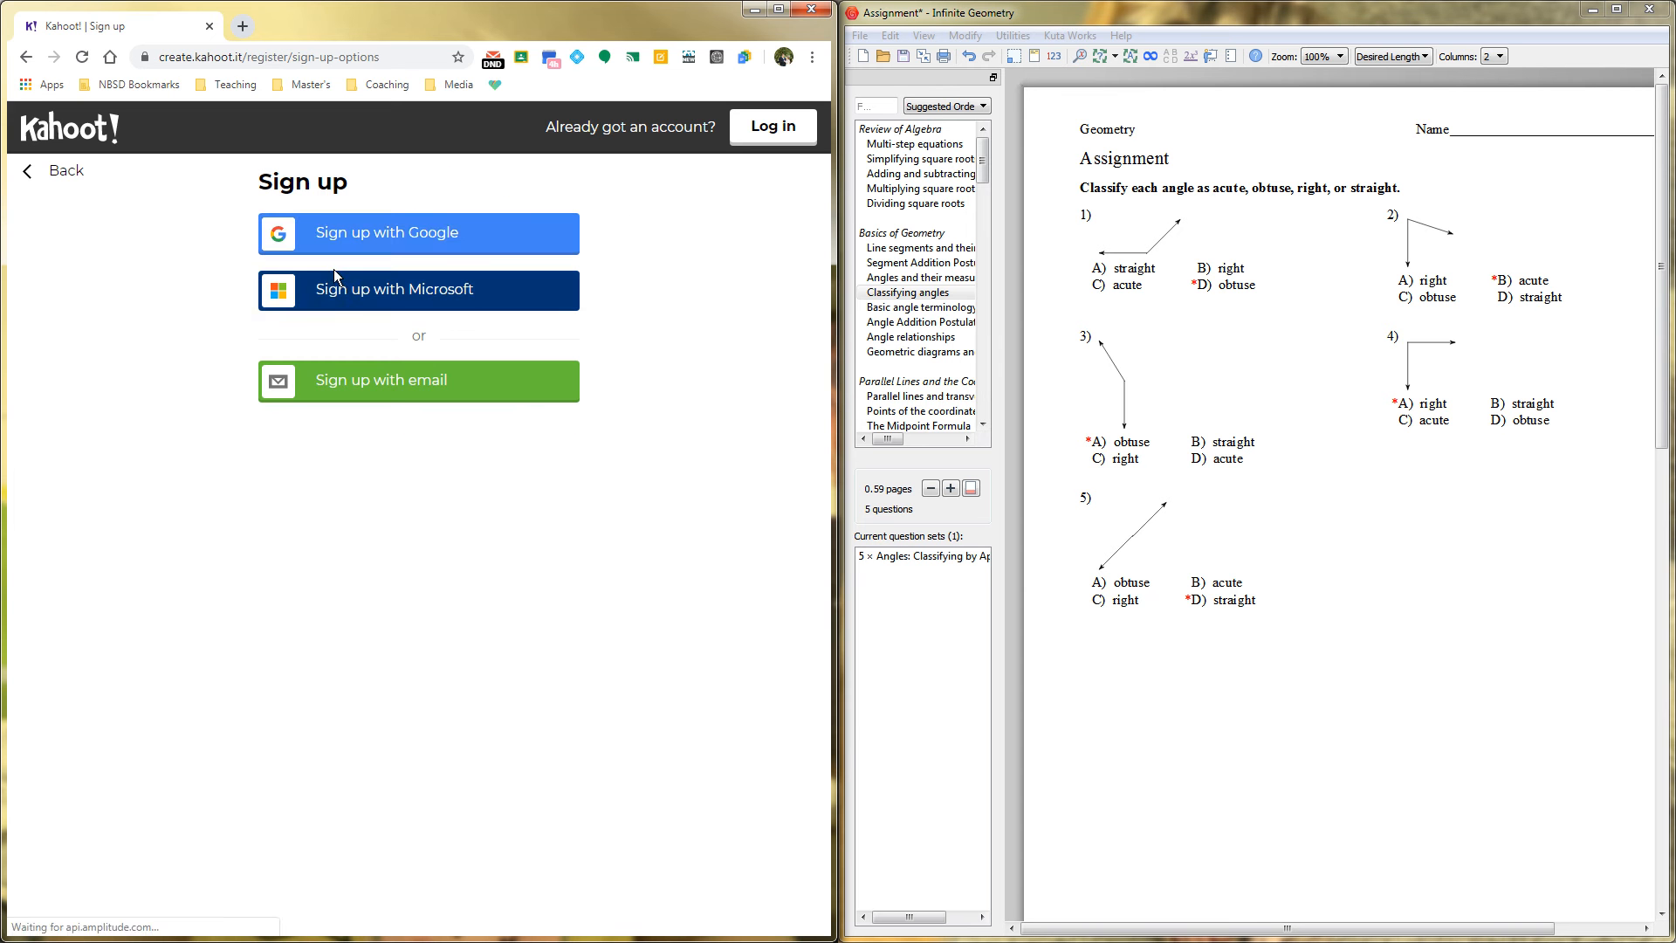
left_click(434, 239)
left_click_drag(1480, 220, 1244, 183)
left_click(1067, 400)
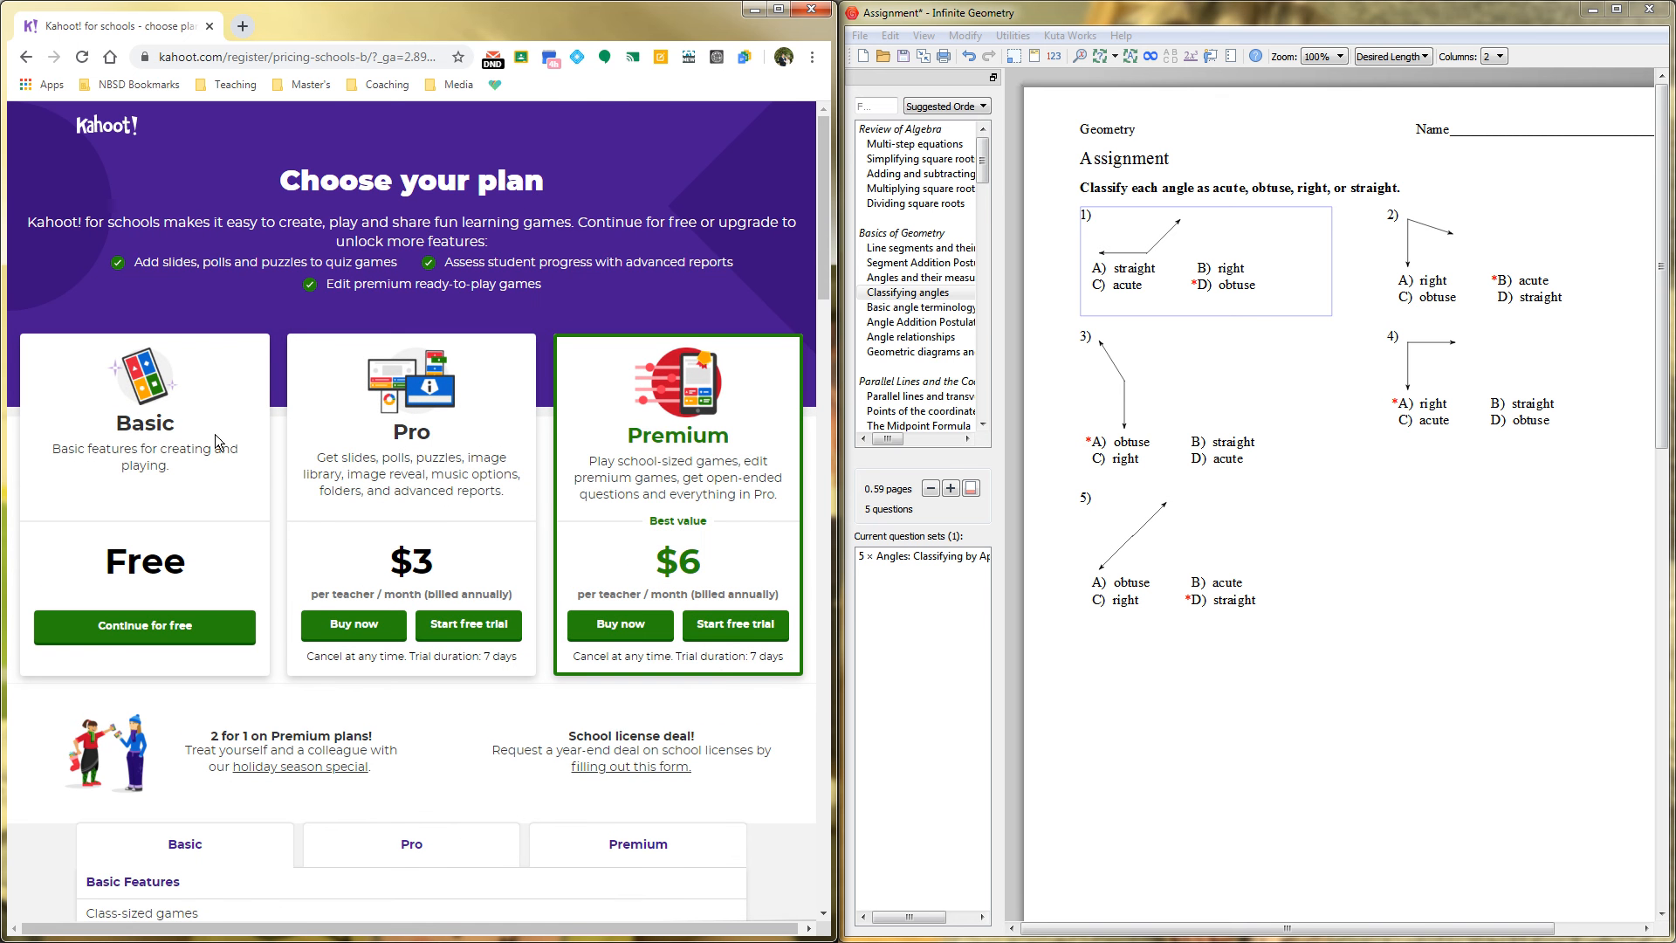
Compare the feature lists of the Basic, Pro and Premium plans on the plan selection page
scroll(489, 508, "down", 5)
scroll(375, 458, "down", 5)
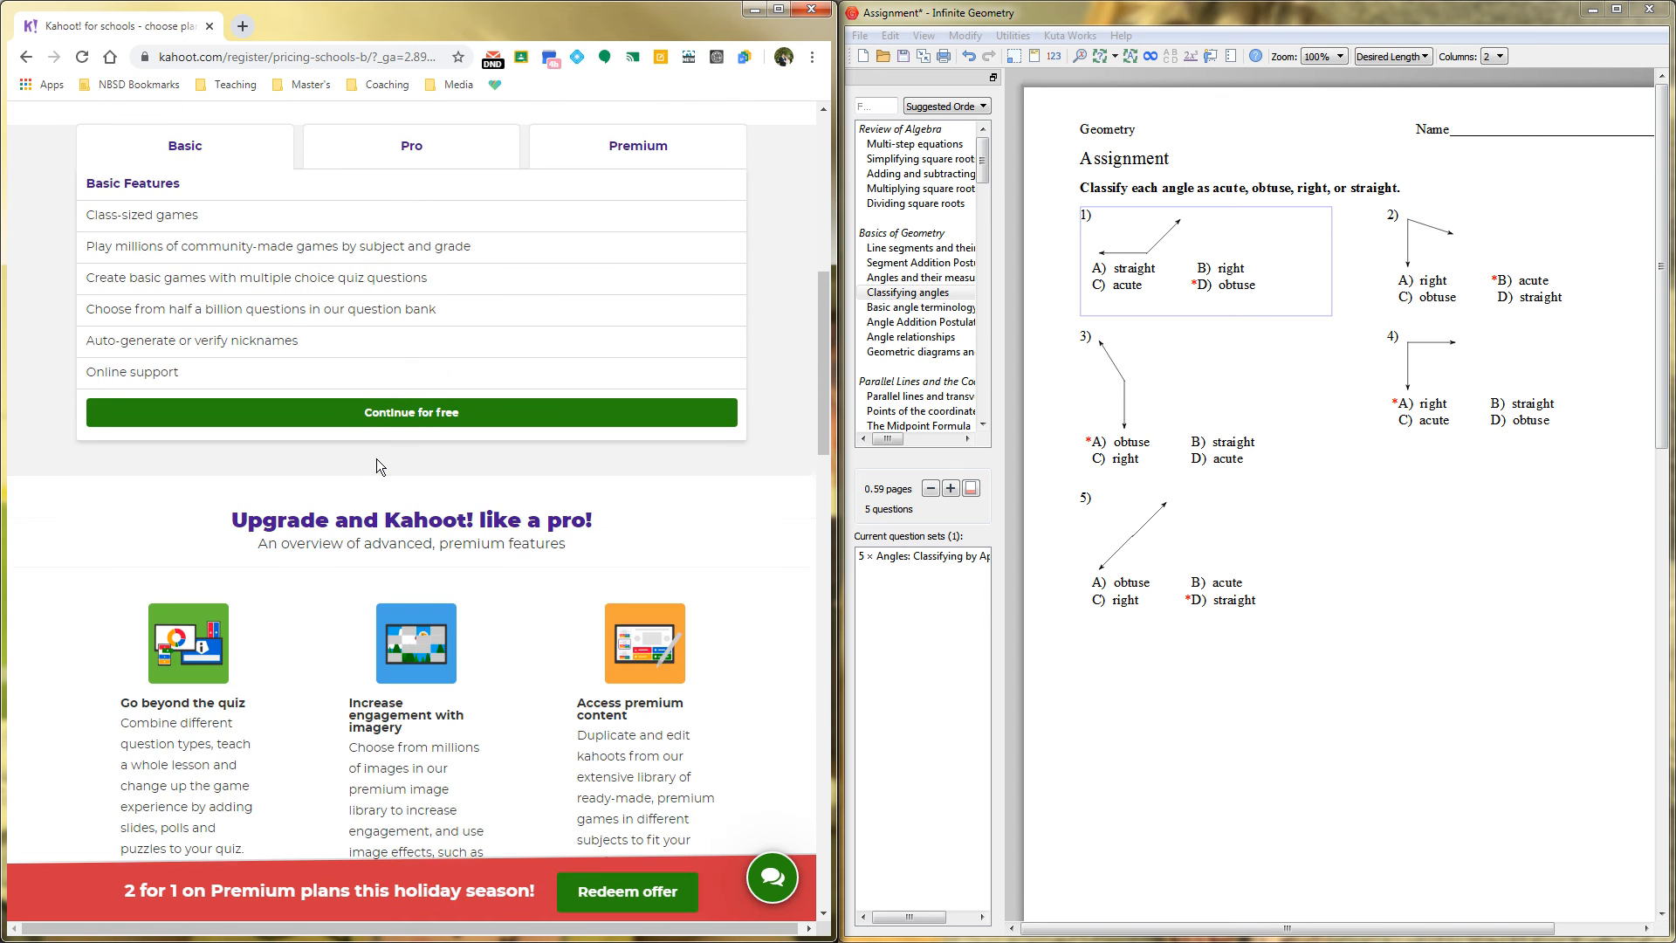
scroll(377, 466, "down", 5)
scroll(377, 465, "up", 10)
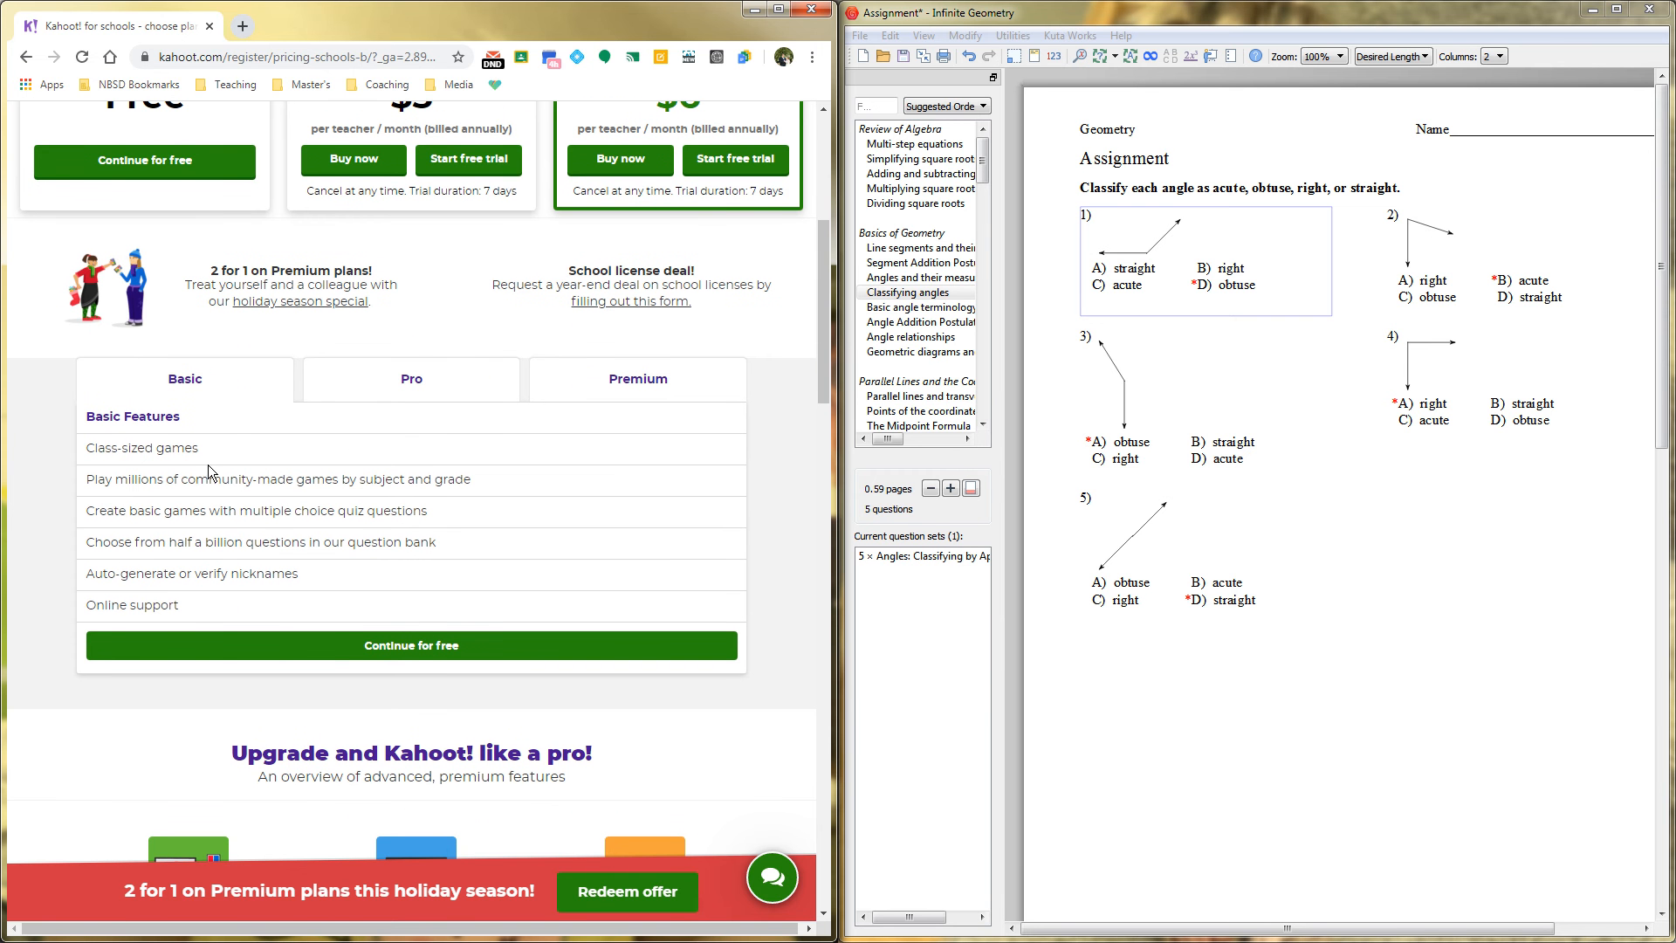
left_click(418, 382)
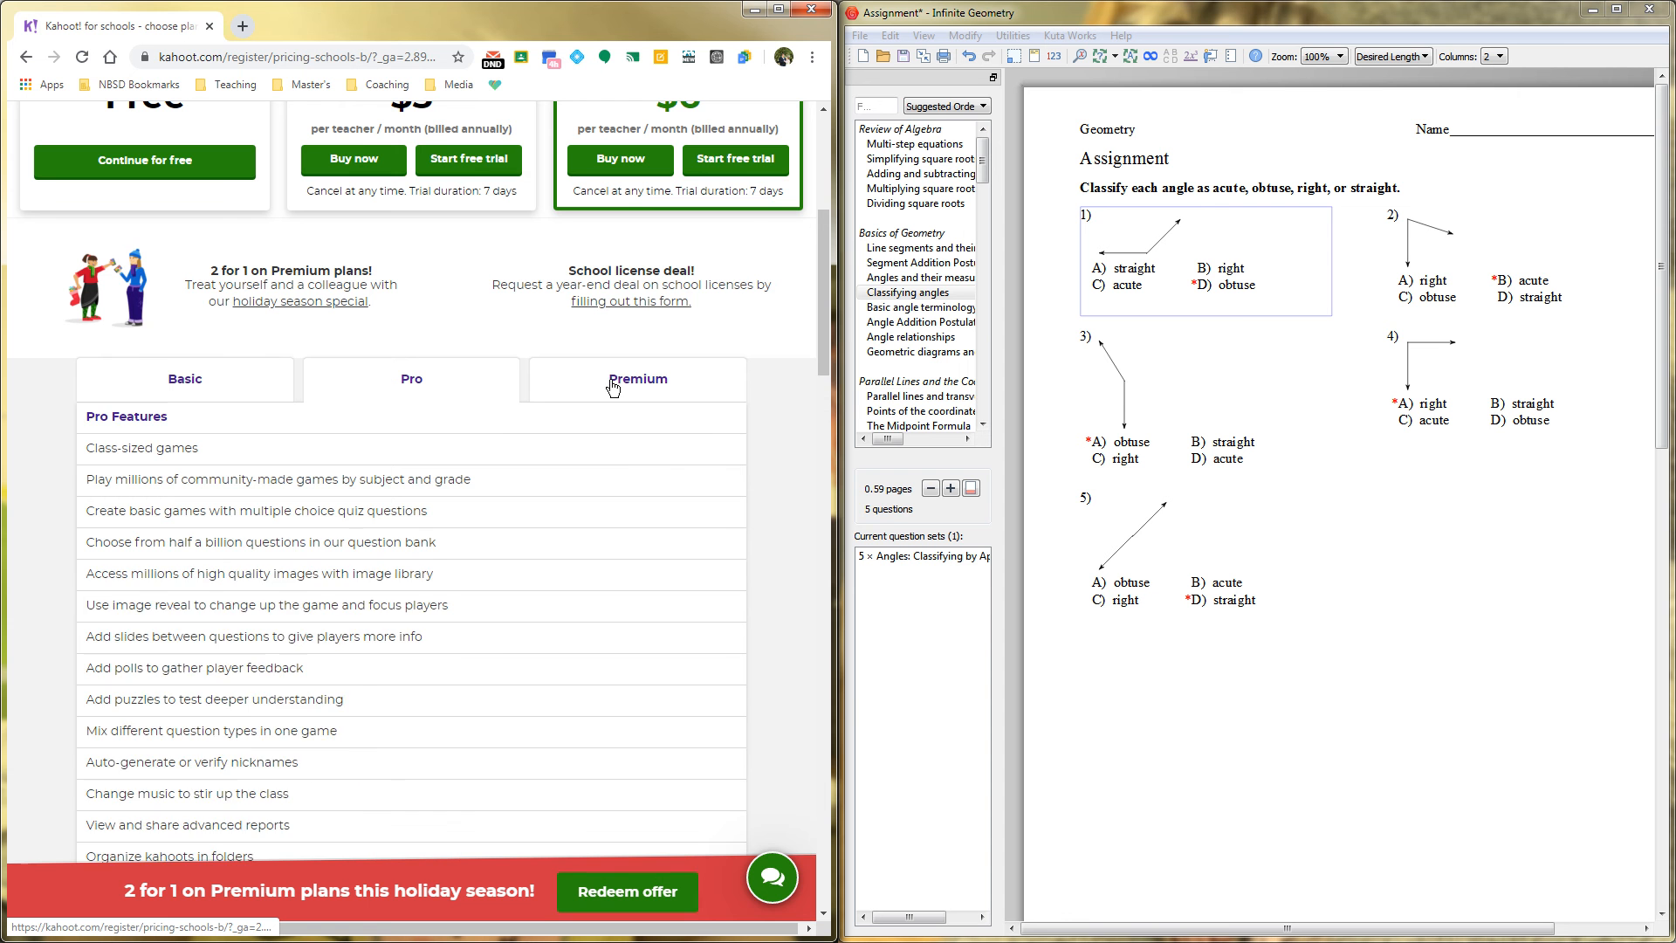
left_click(620, 381)
left_click(455, 387)
left_click(213, 387)
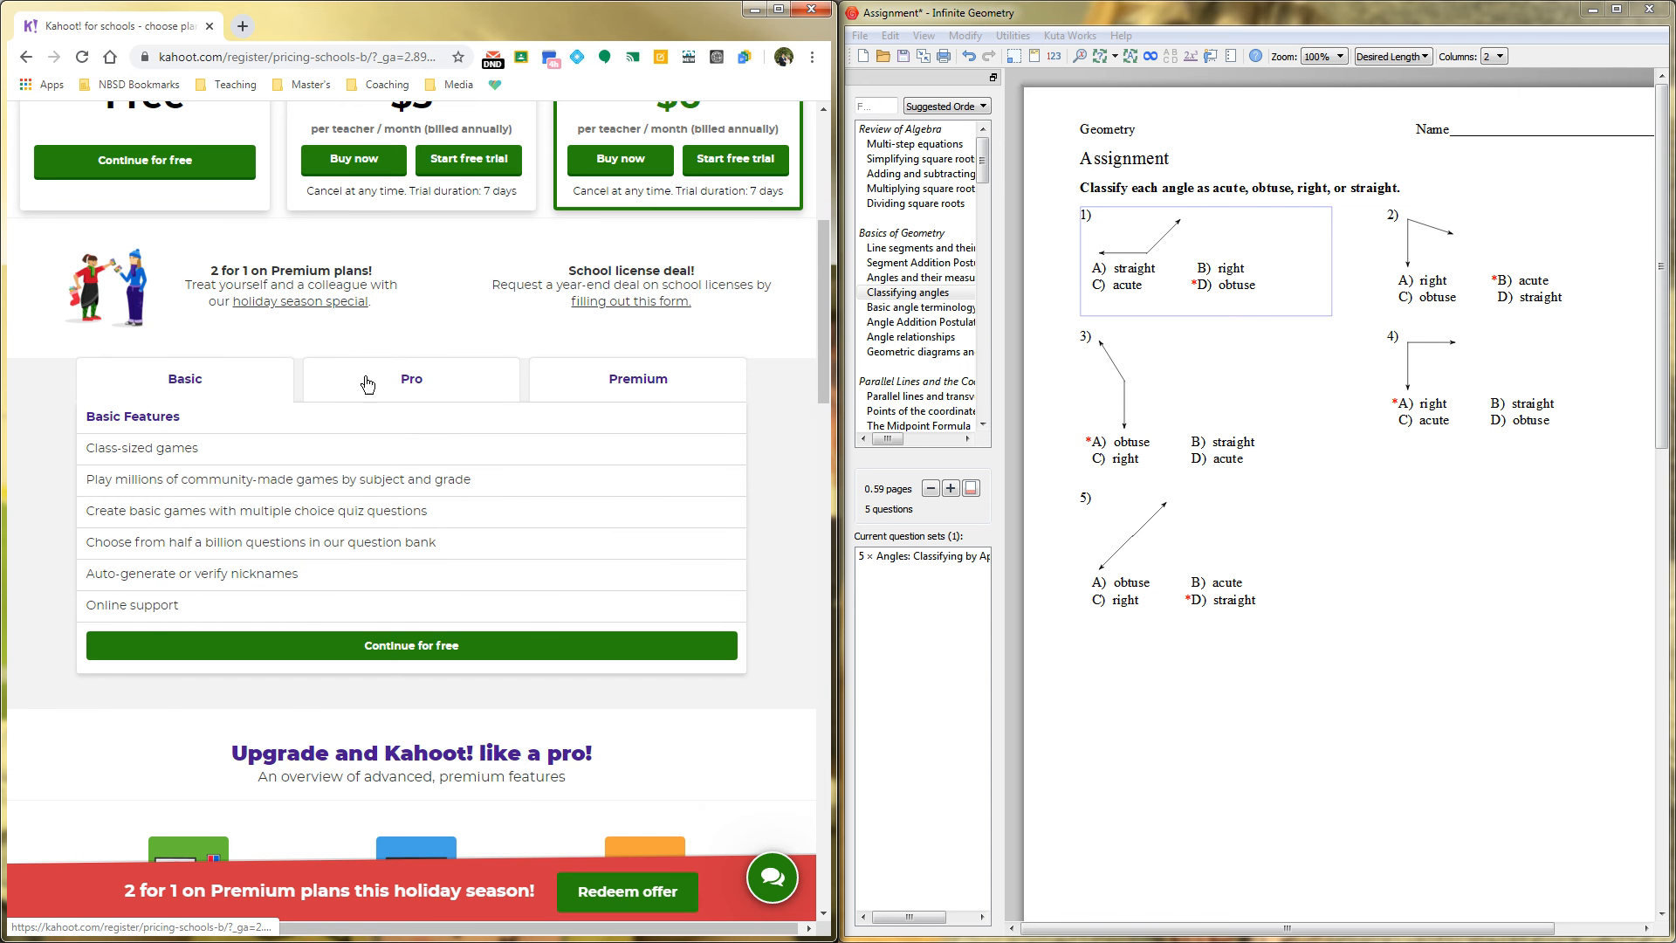
scroll(514, 403, "up", 5)
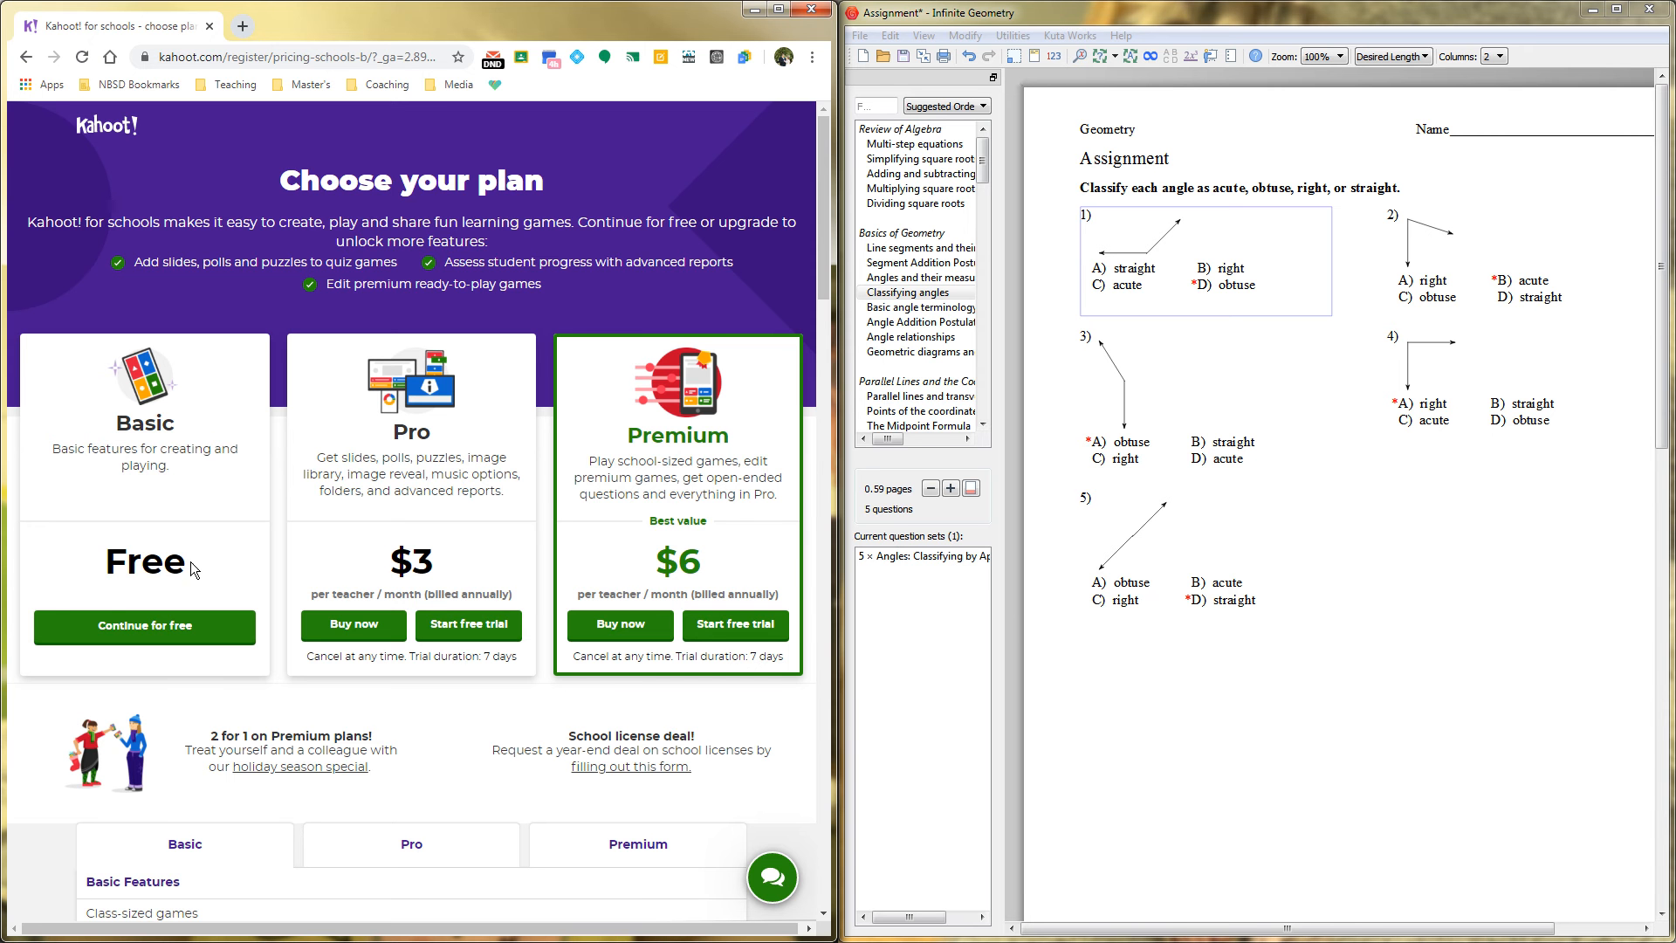
Return to the account home page and view the NBHS Mathematics kahoots and the own kahoots
left_click(26, 56)
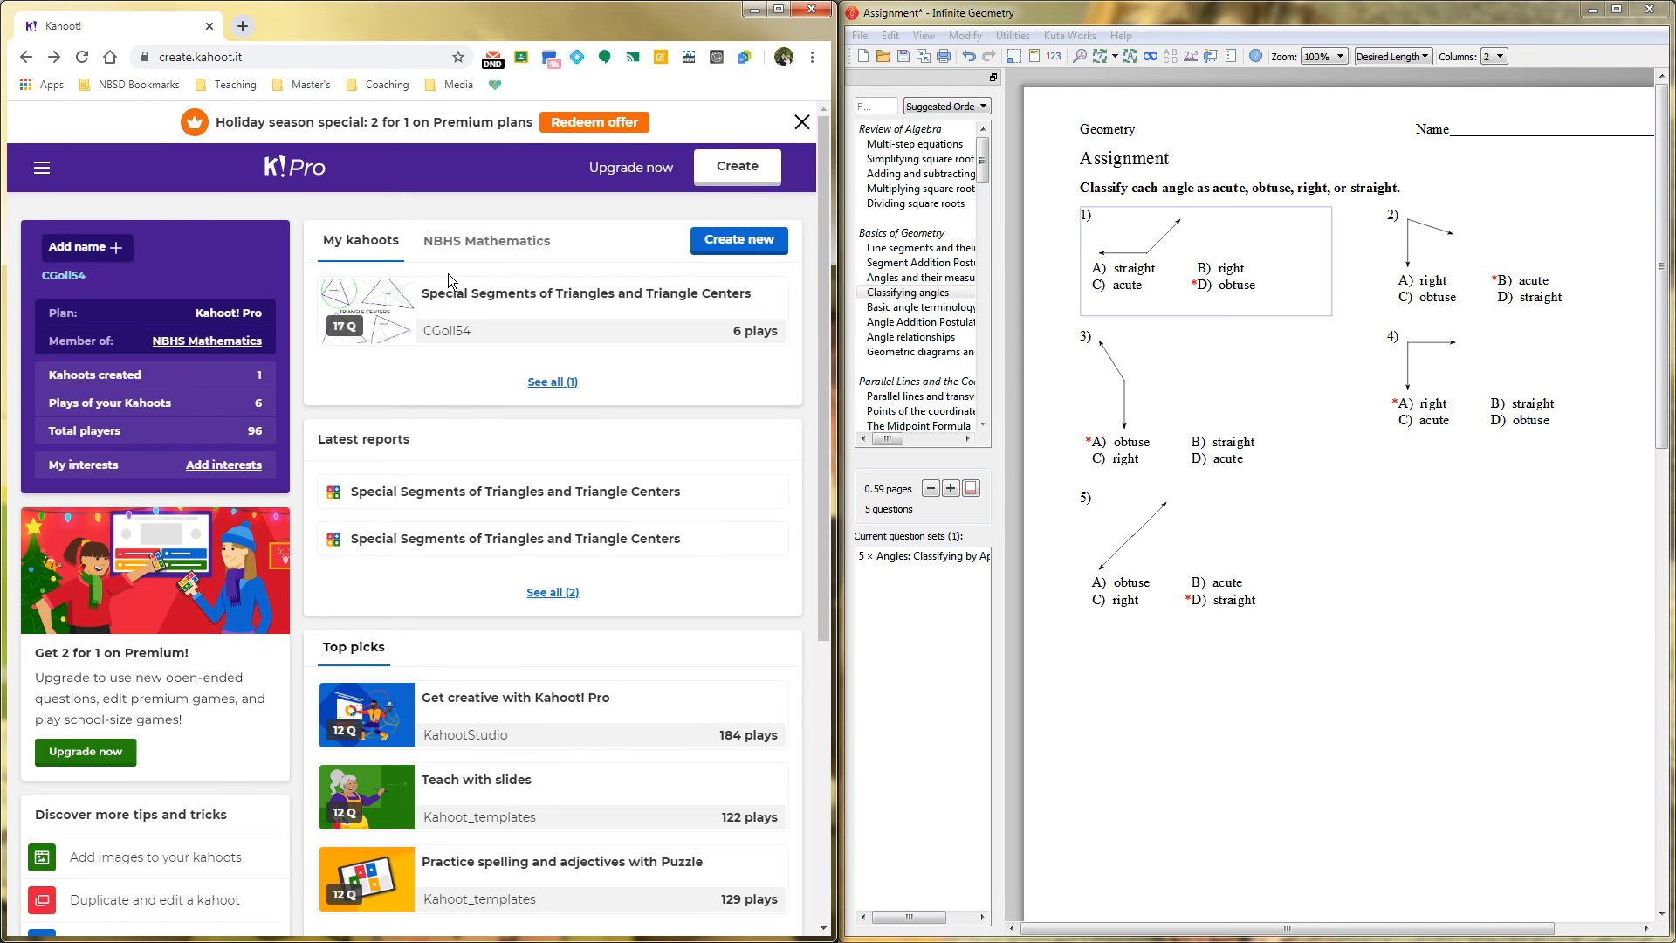
left_click(467, 253)
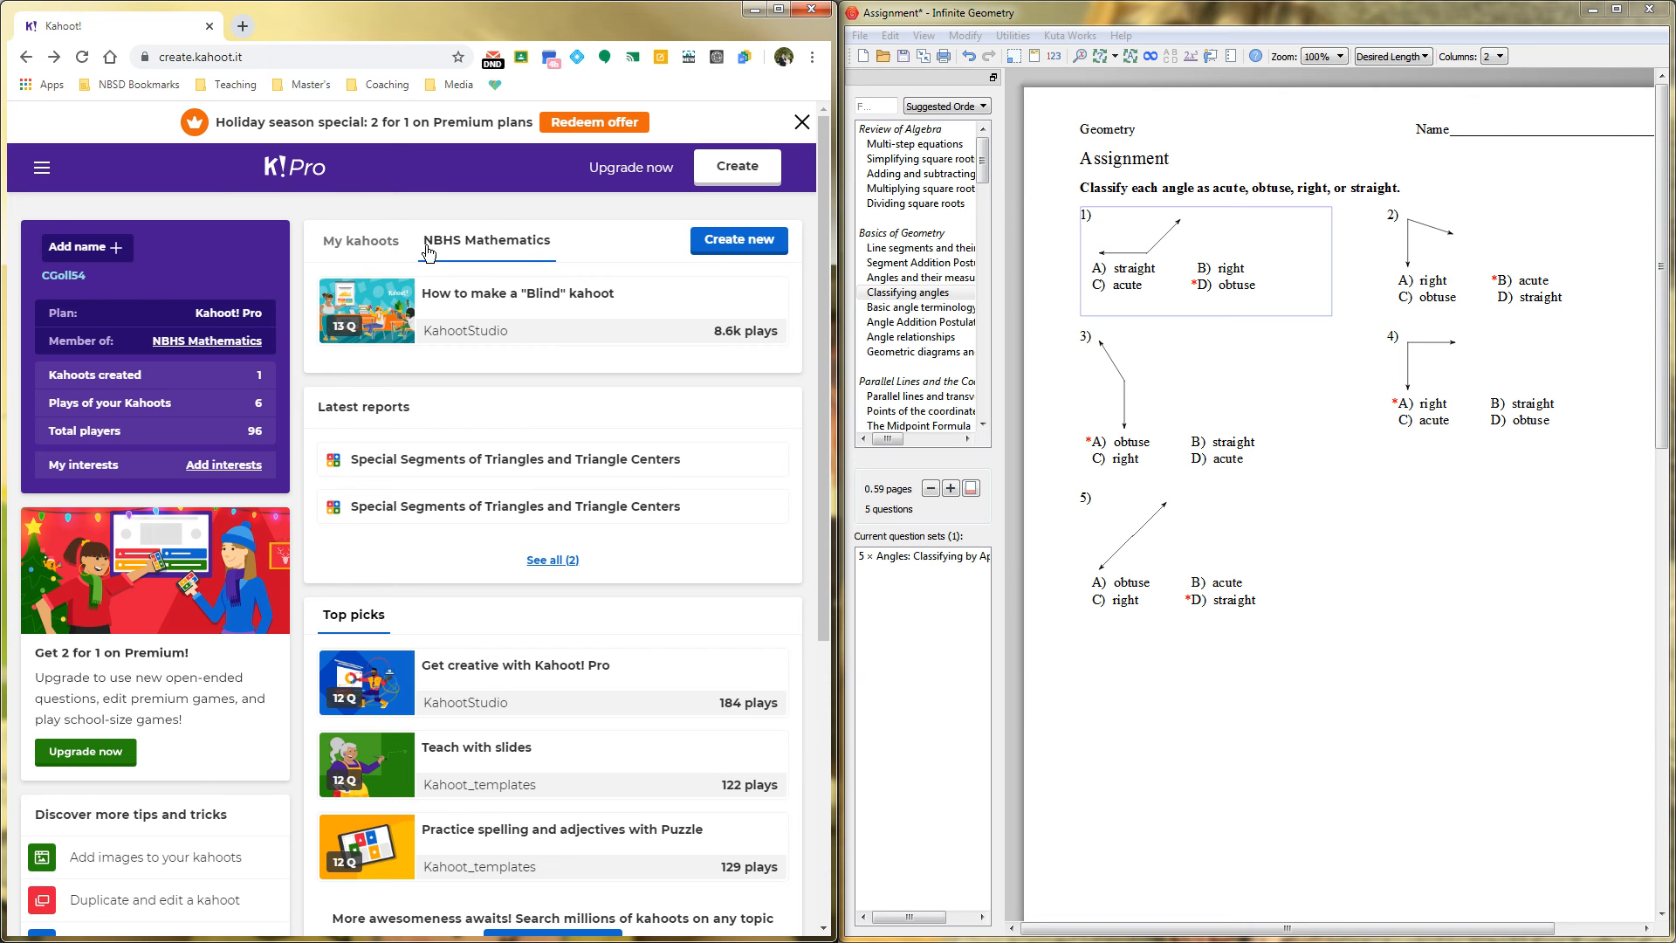
left_click(367, 250)
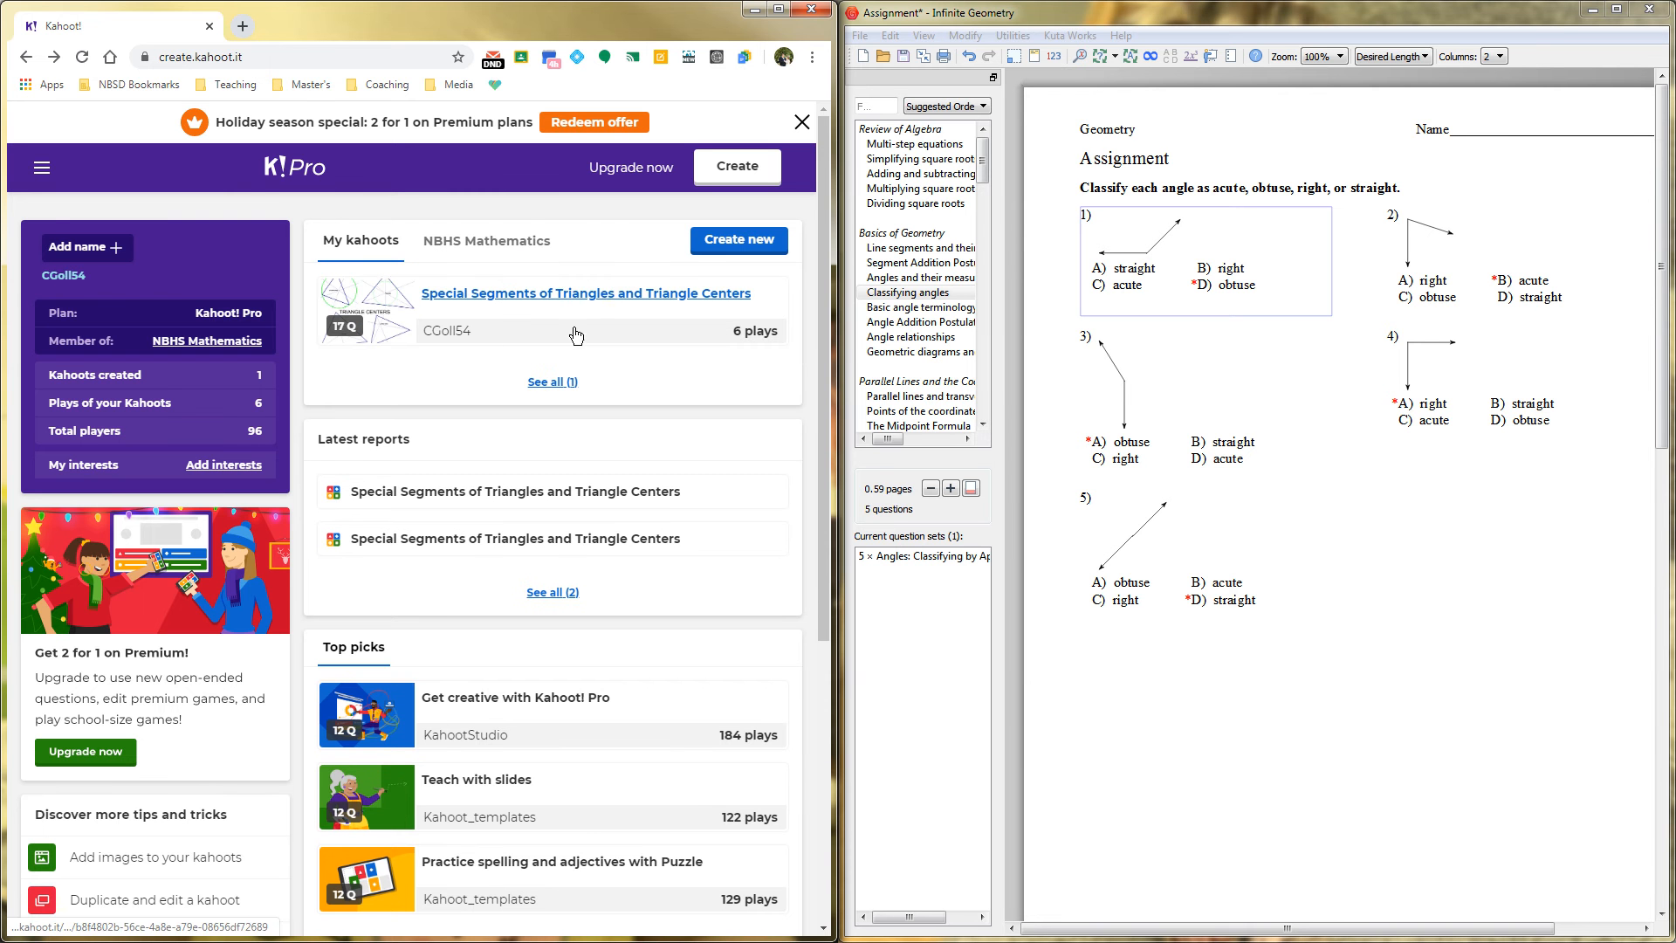
Dismiss the holiday special banner and create a new blank kahoot
left_click(801, 121)
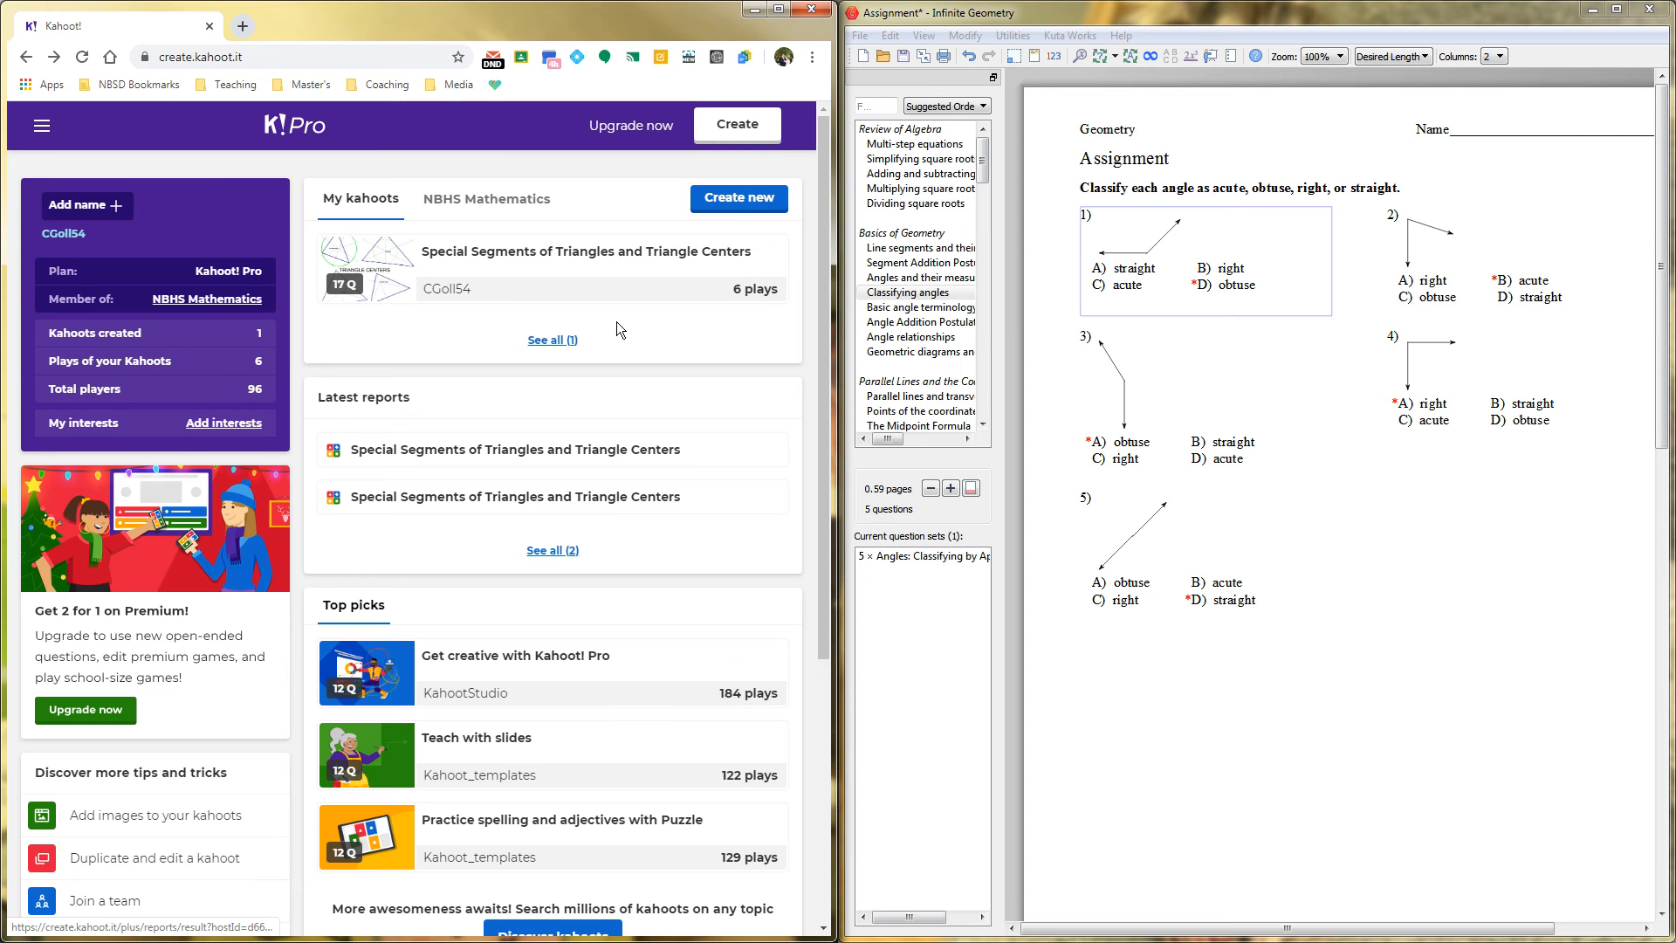
left_click(739, 201)
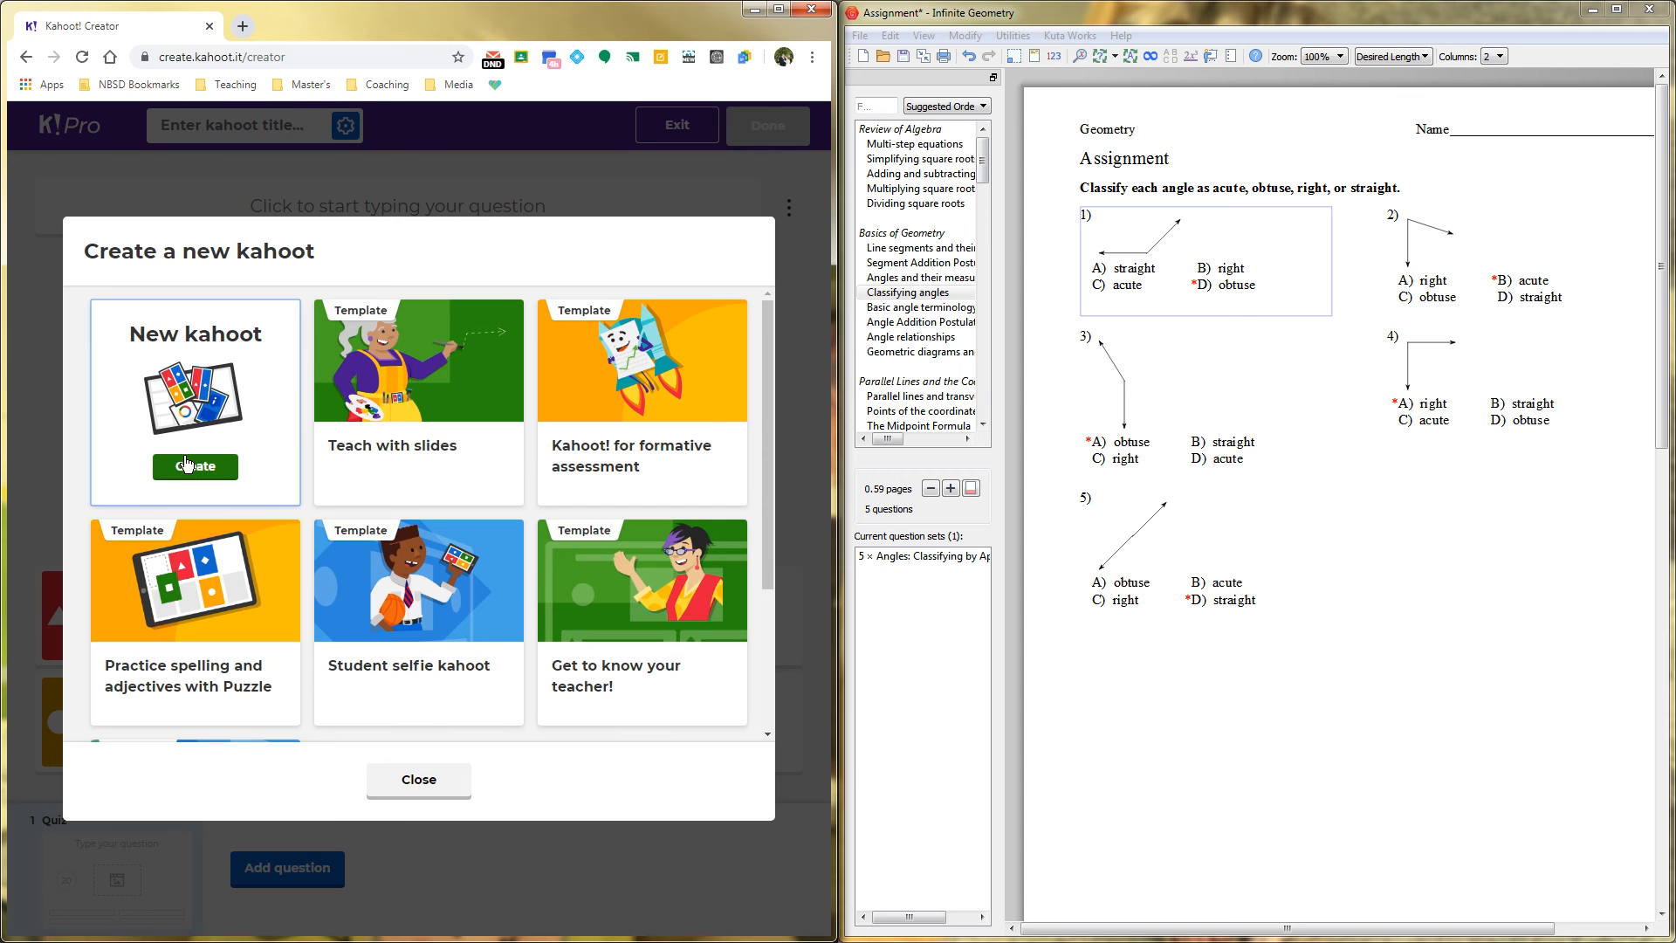
left_click(194, 470)
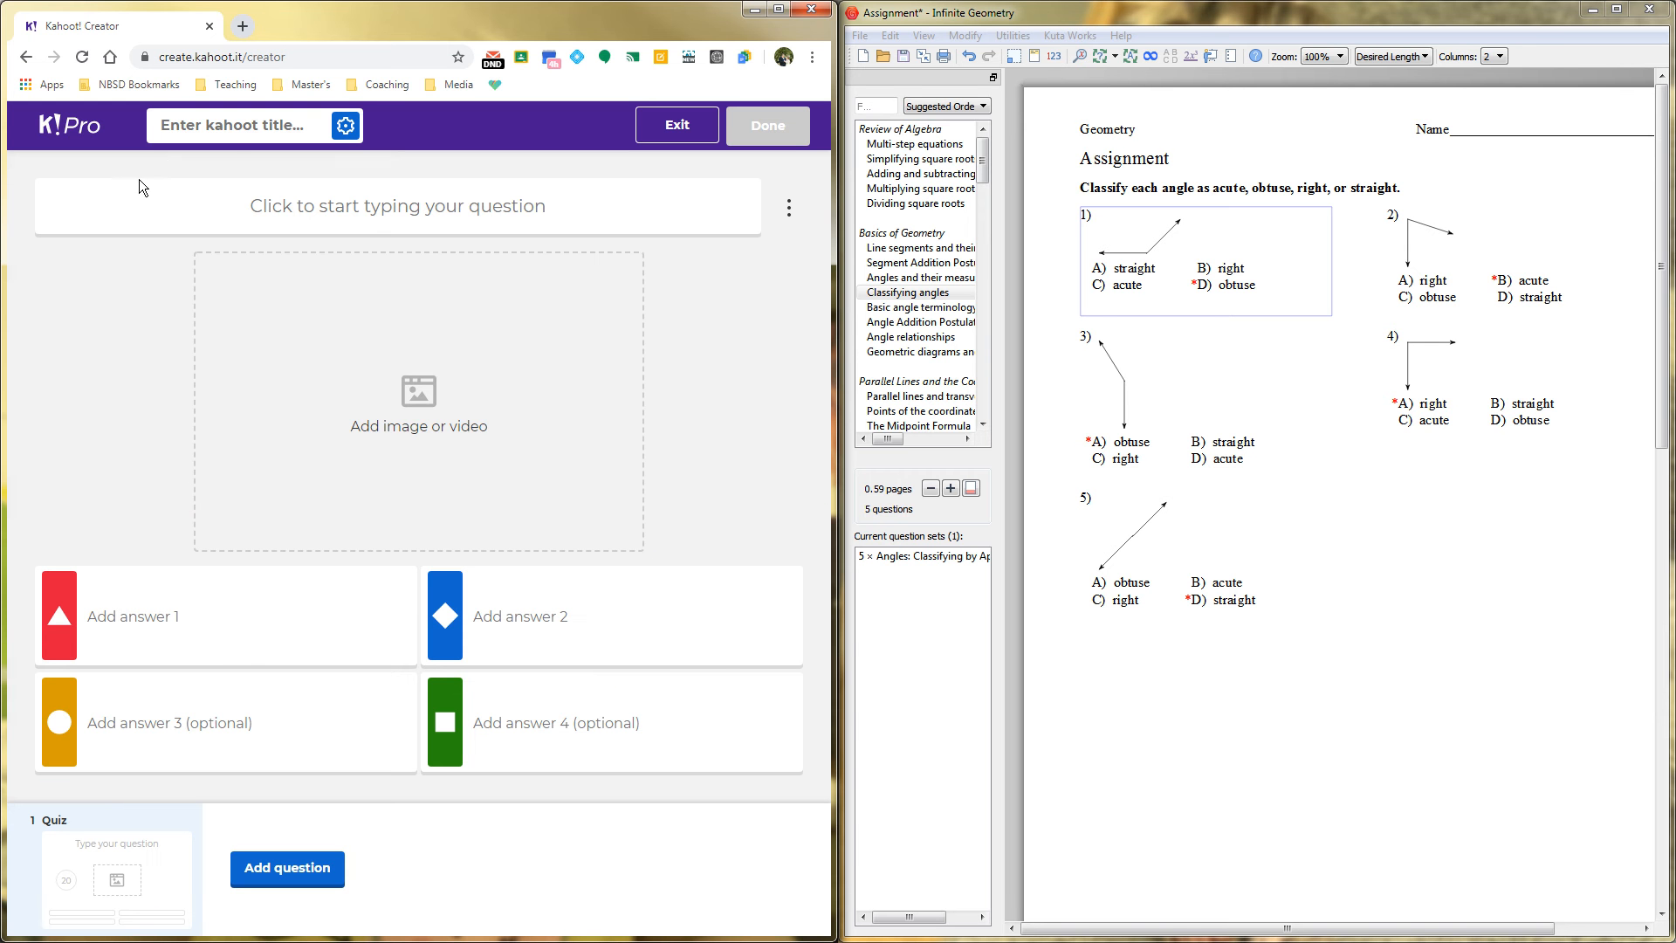
Title the kahoot "Test Kahoot" in its summary settings
left_click(250, 131)
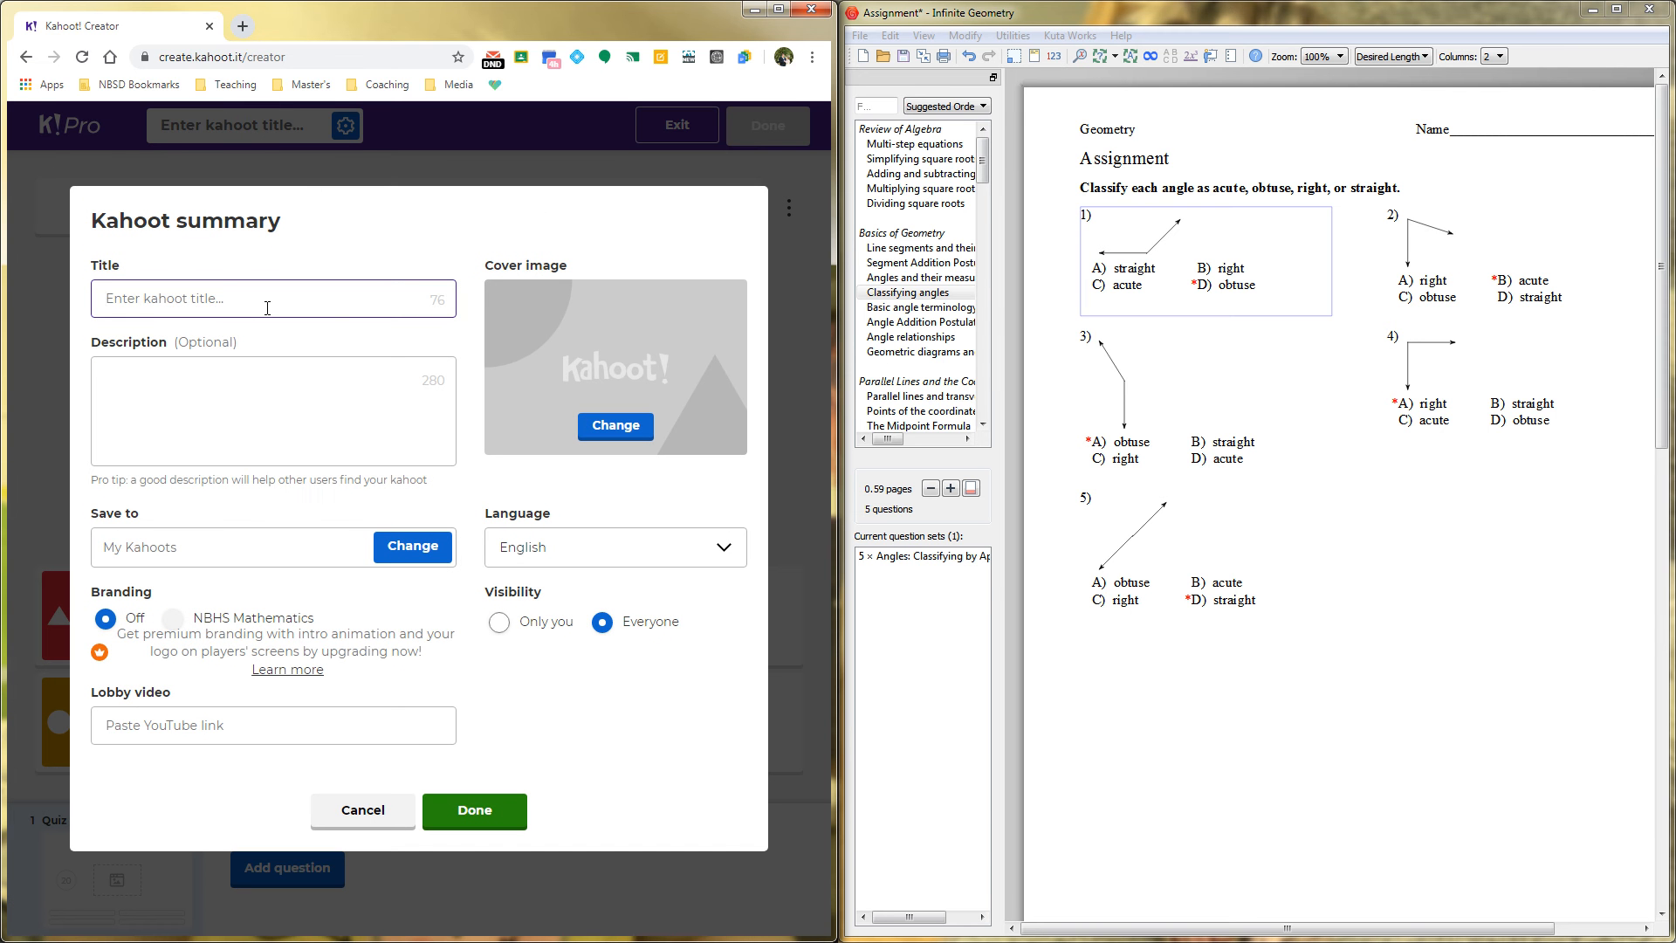
type("Test Kahoot")
key("Tab")
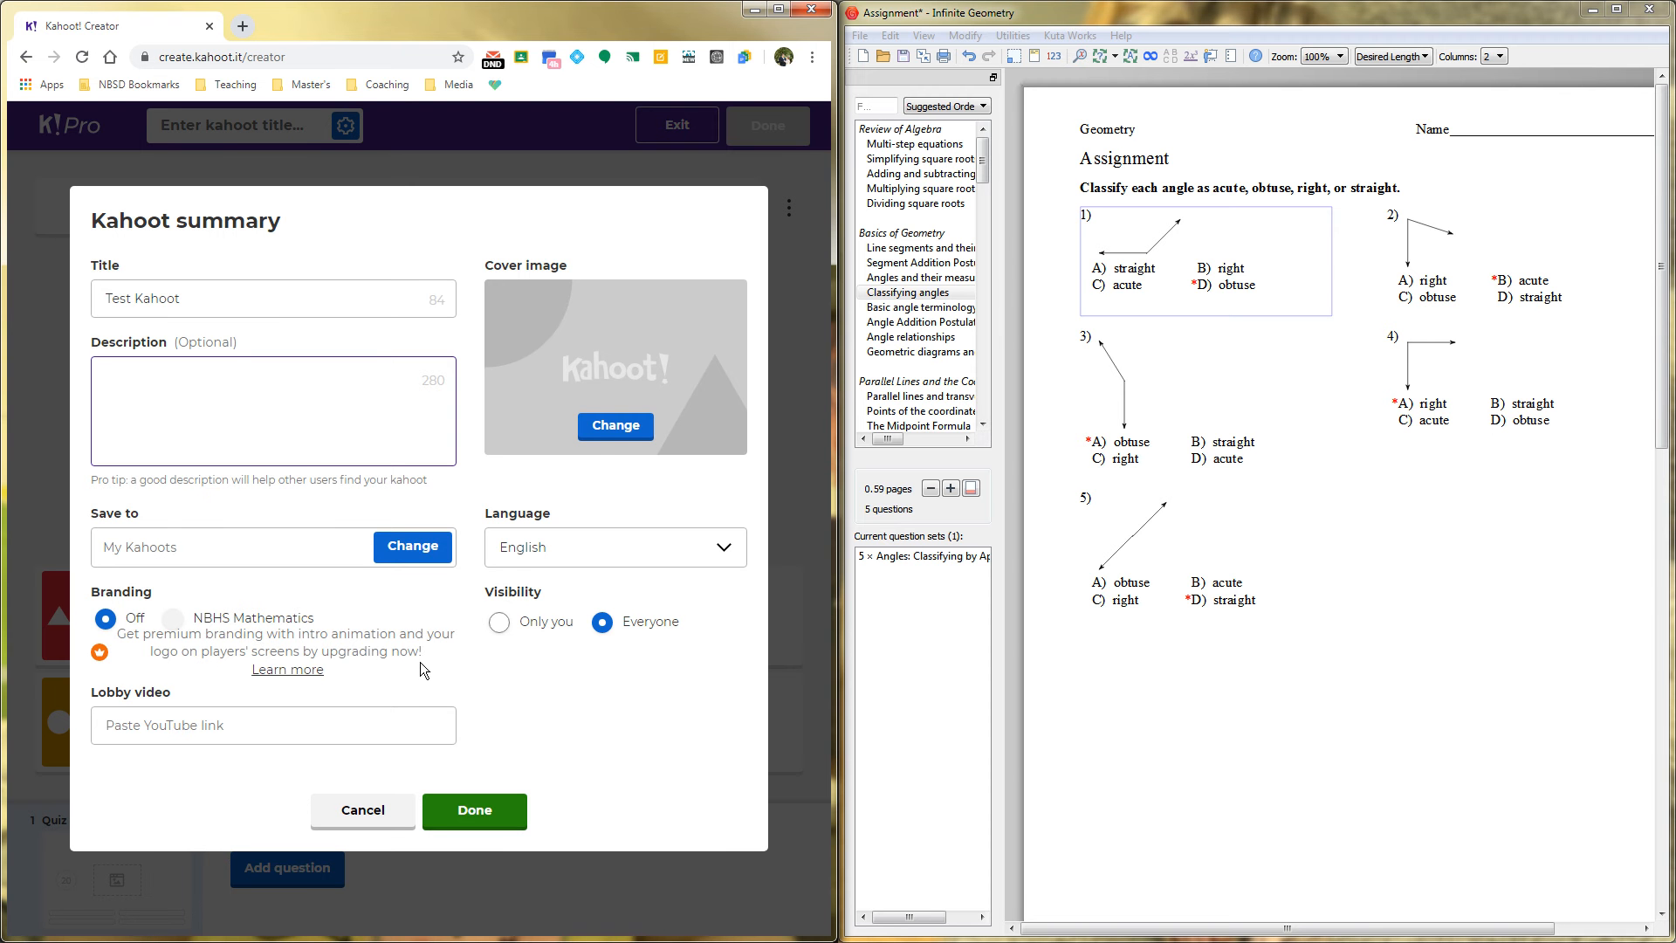
Set the cover image to the Math library photo of a man facing a chalkboard and save the kahoot summary
left_click(605, 430)
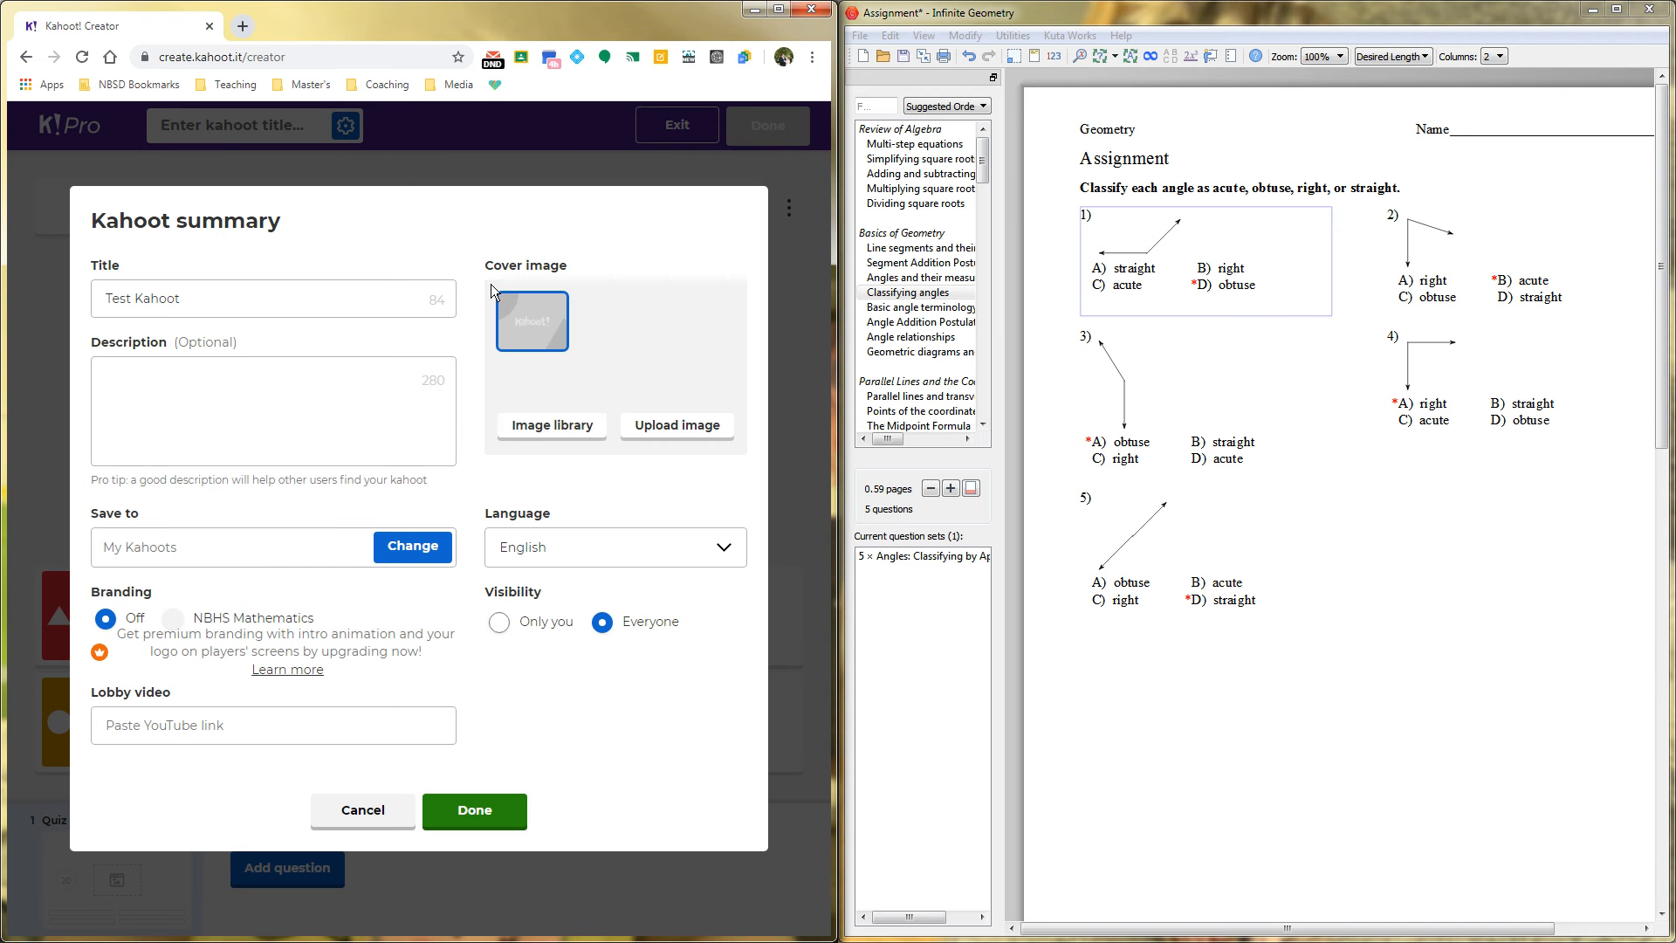
left_click(580, 434)
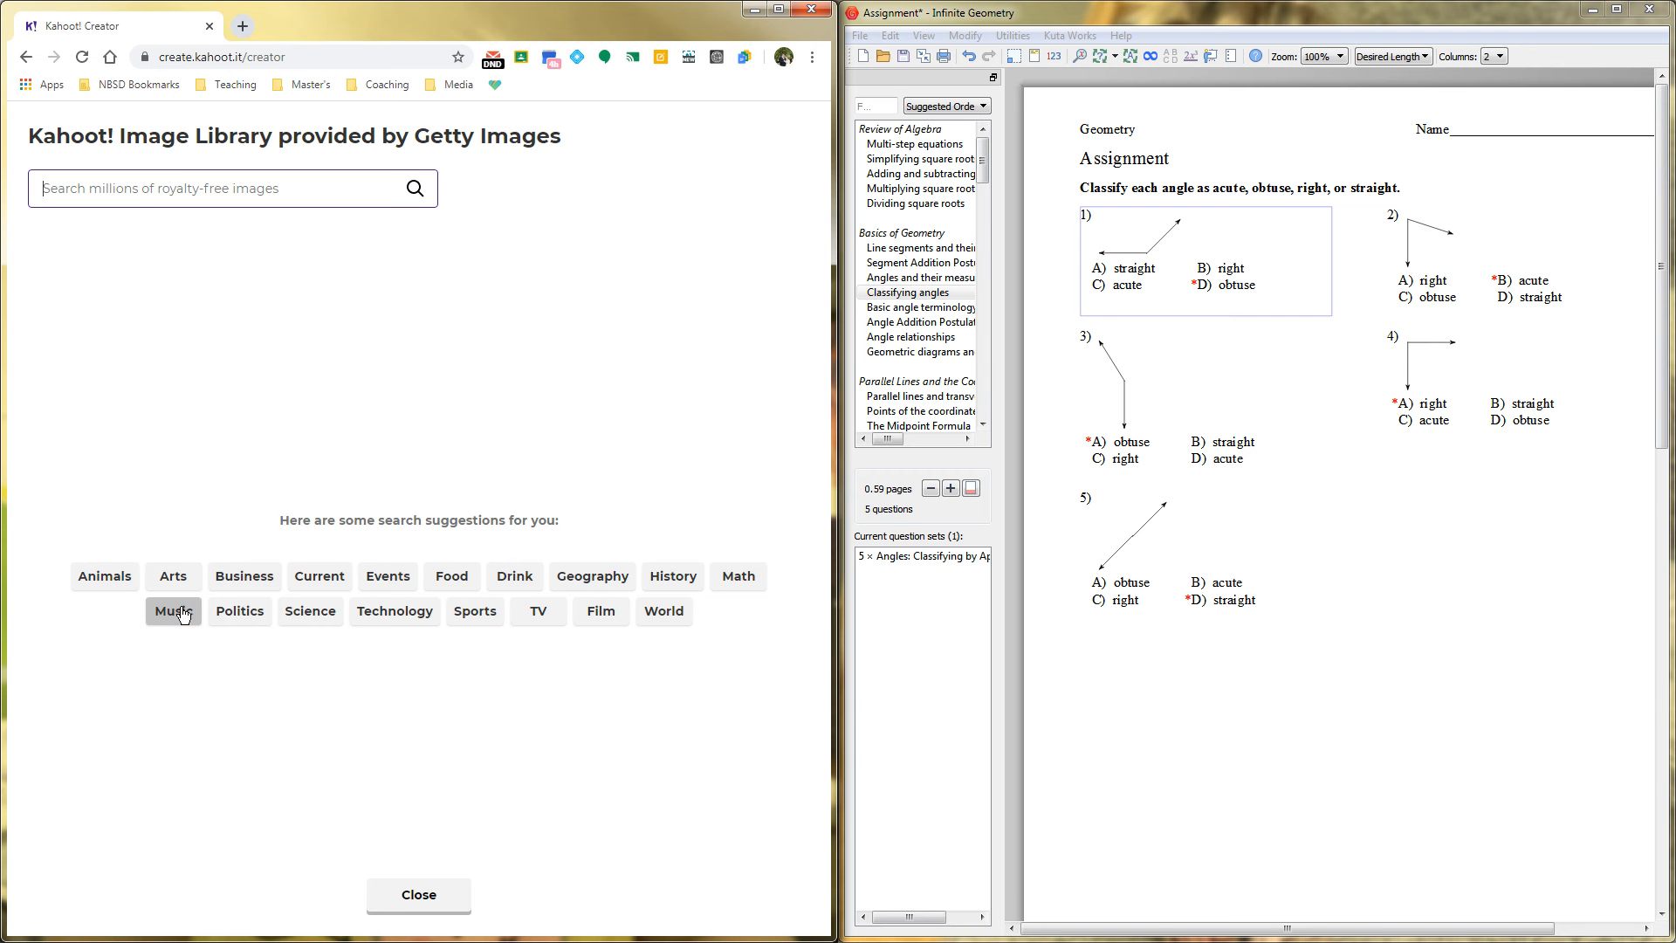
left_click(756, 578)
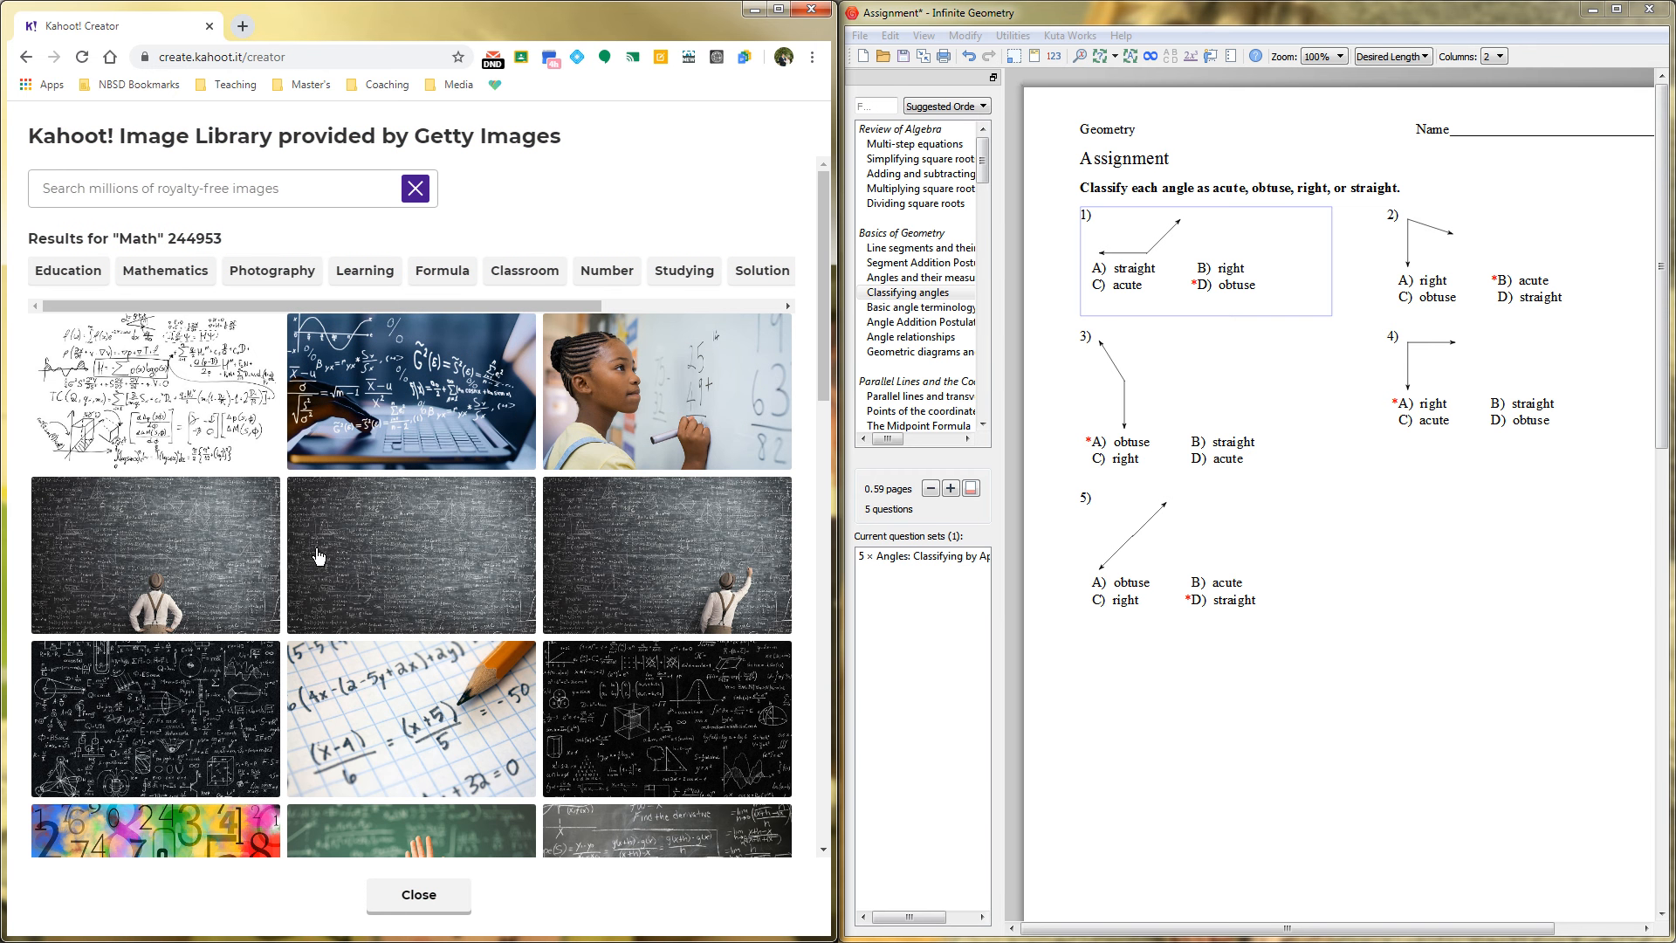
left_click(220, 568)
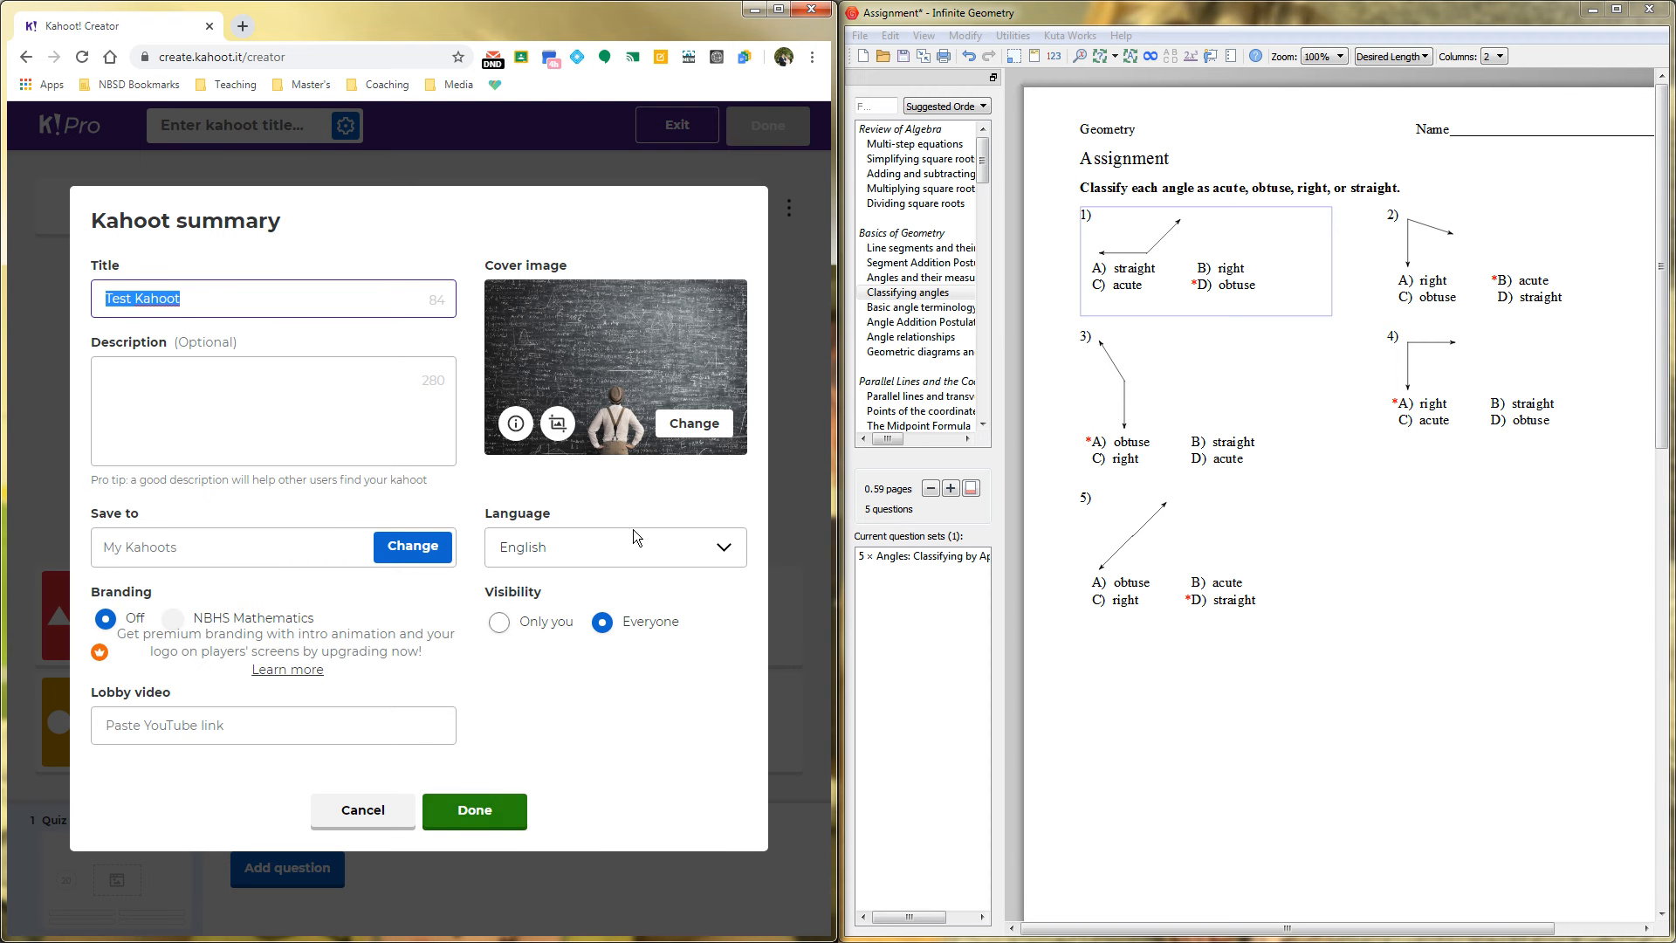
left_click(476, 811)
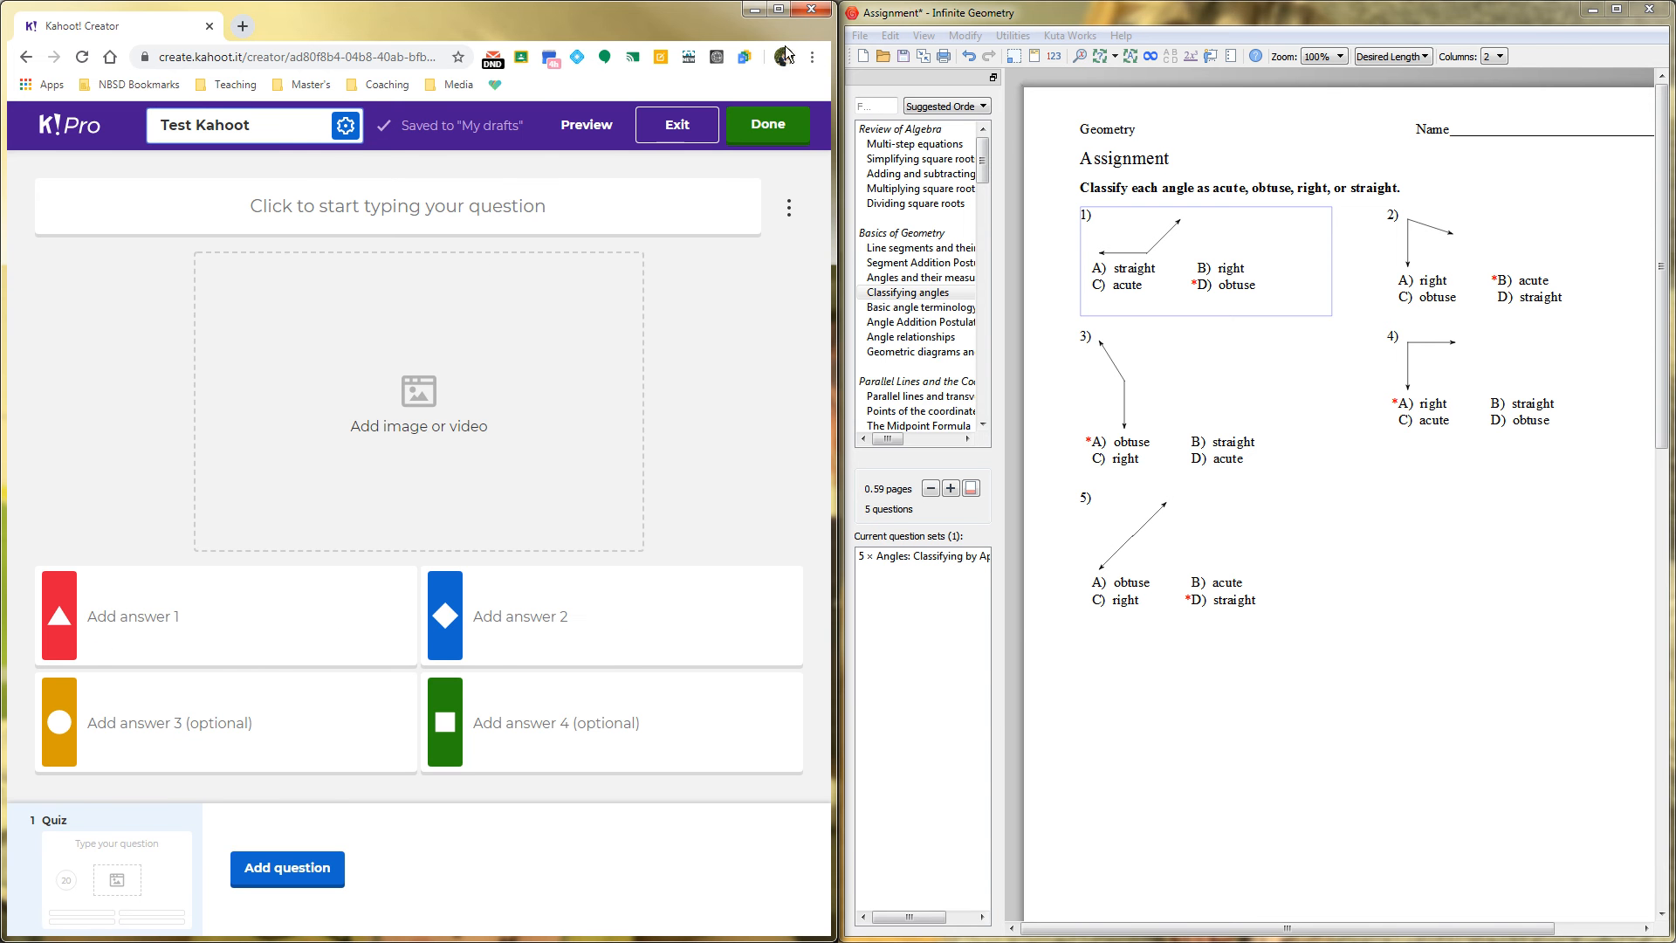
Search the question bank for "geometry" in an enlarged browser window, close it and restore the side-by-side view
left_click_drag(606, 13, 886, 3)
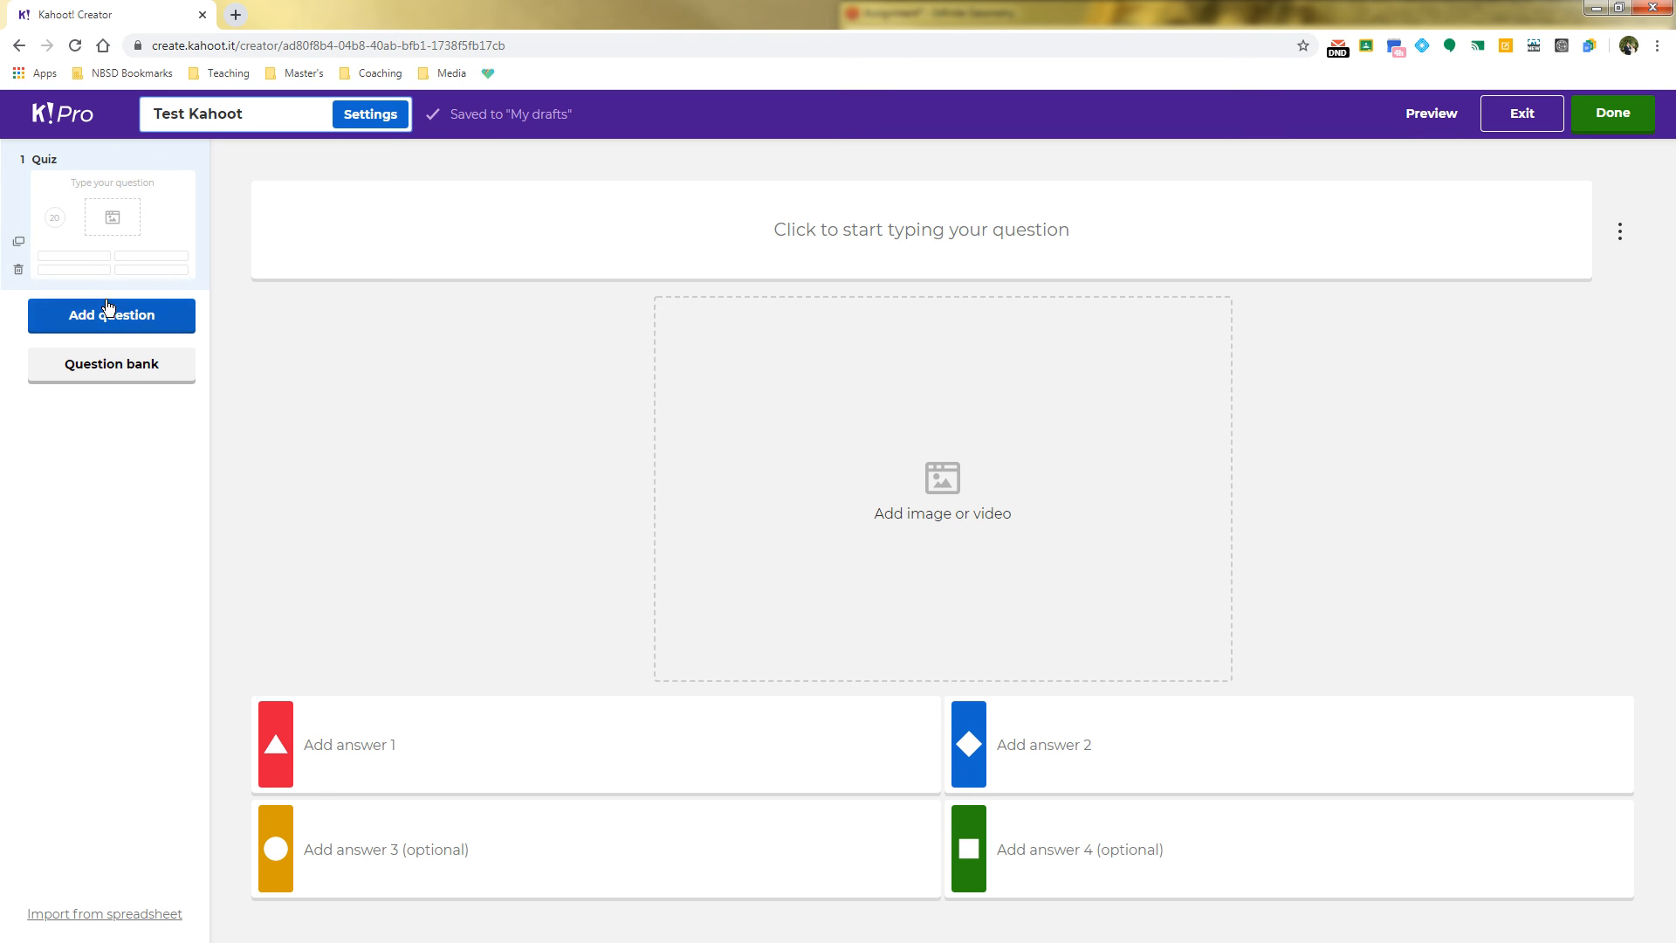
left_click(116, 376)
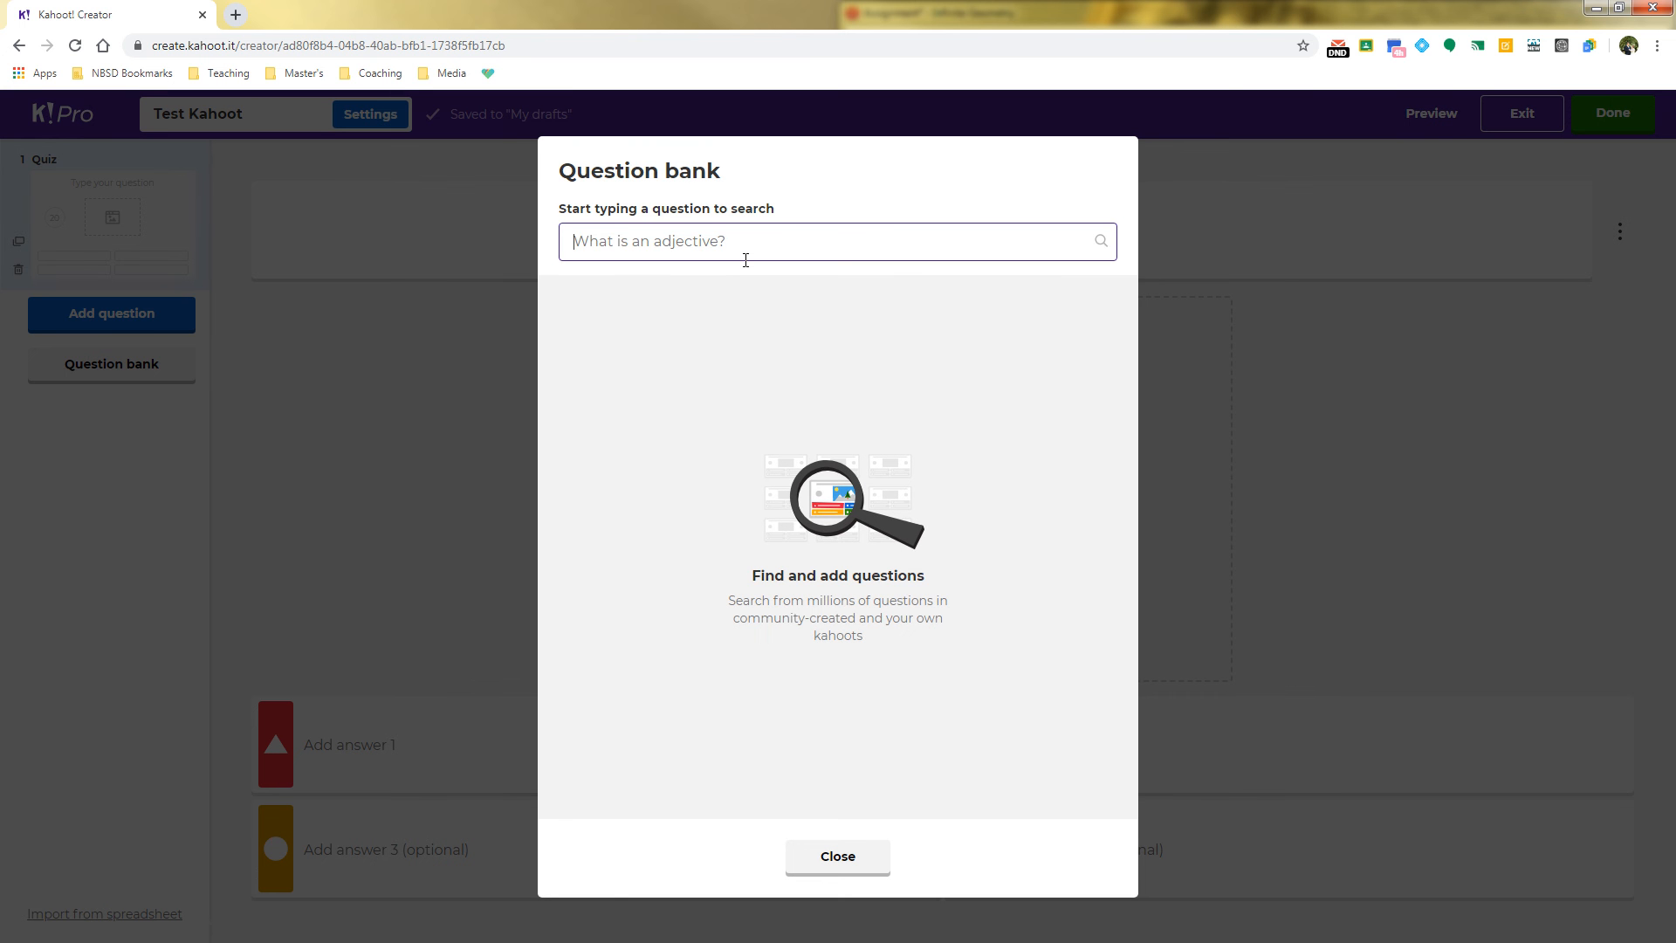
type("geometry")
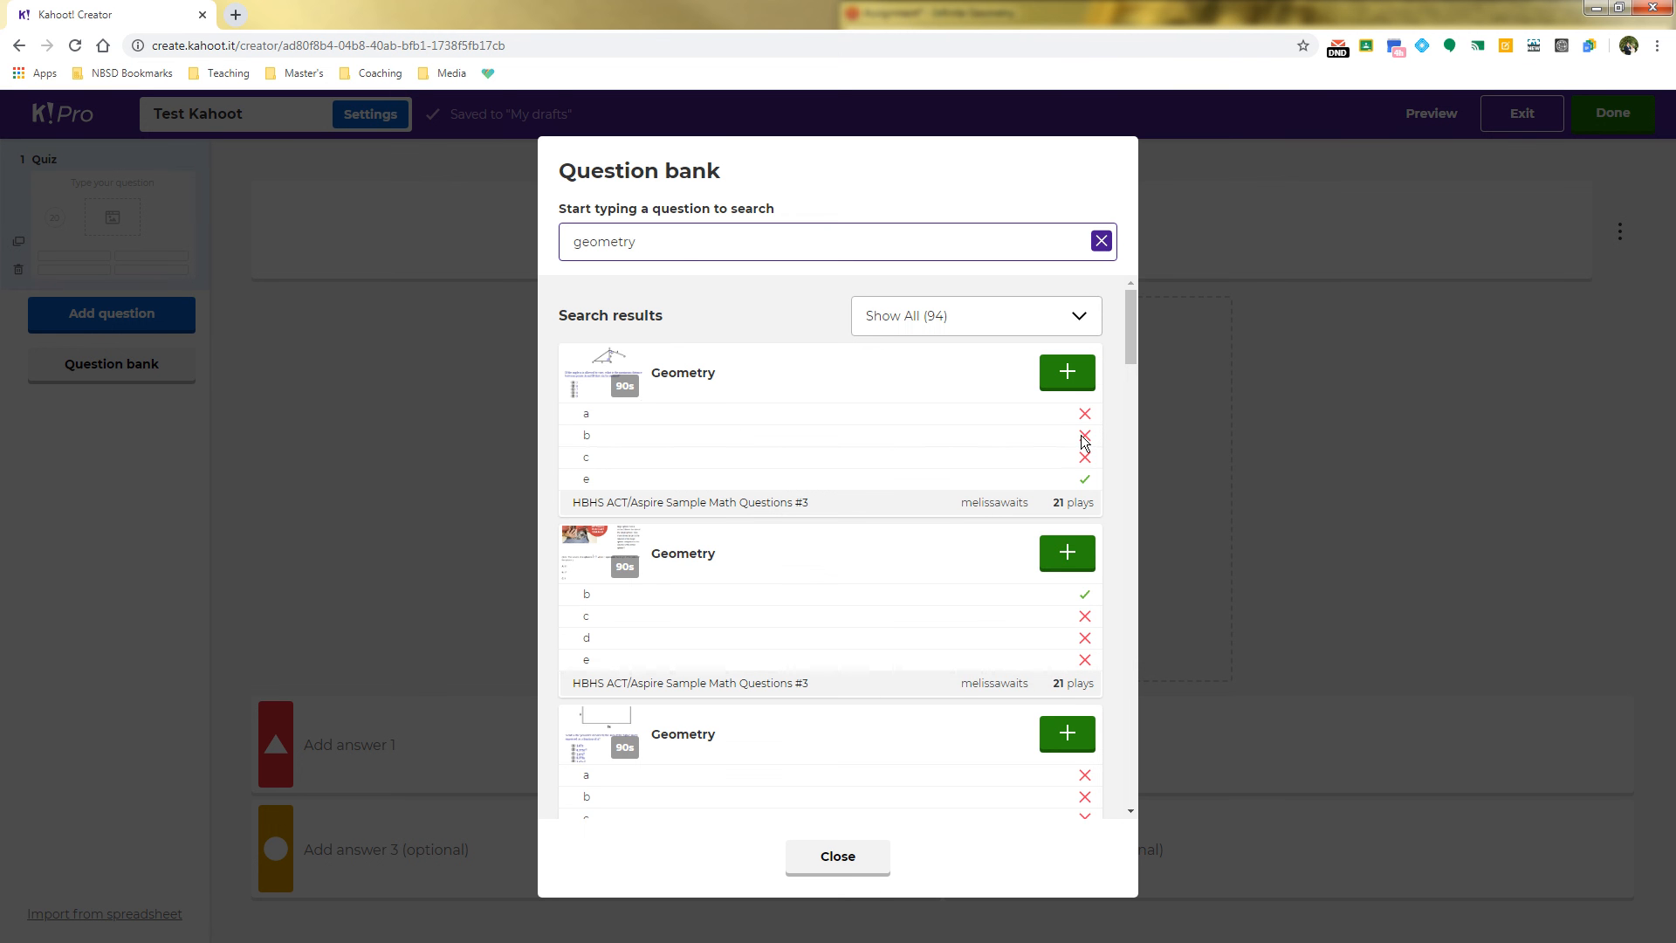
left_click(838, 858)
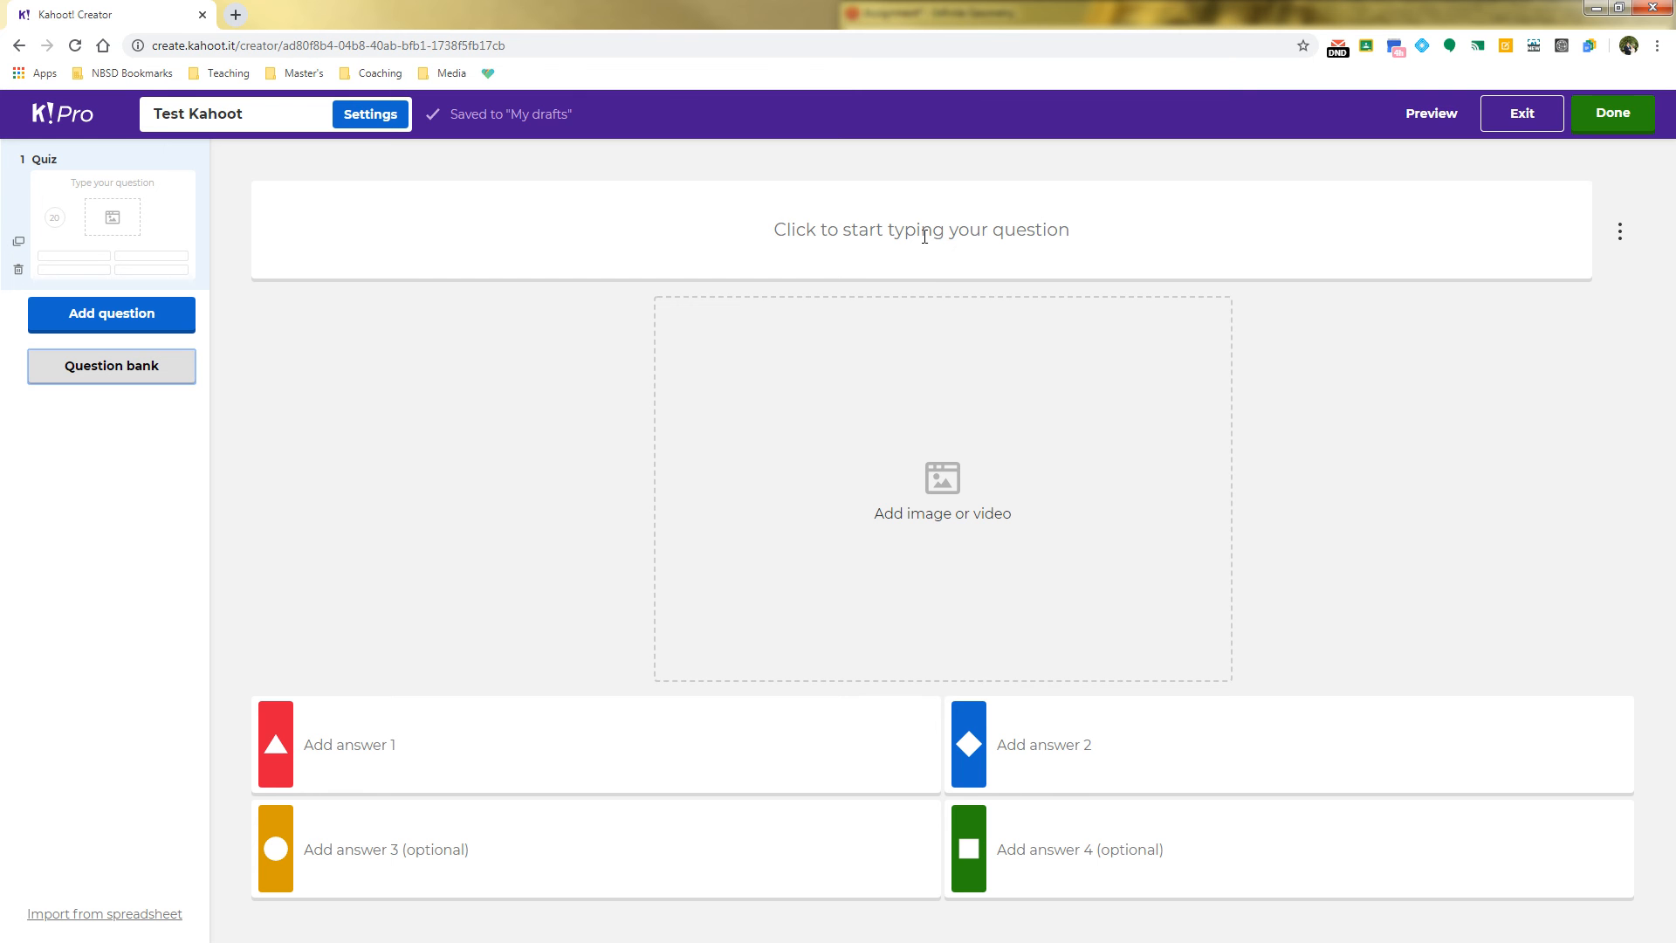
double_click(1044, 12)
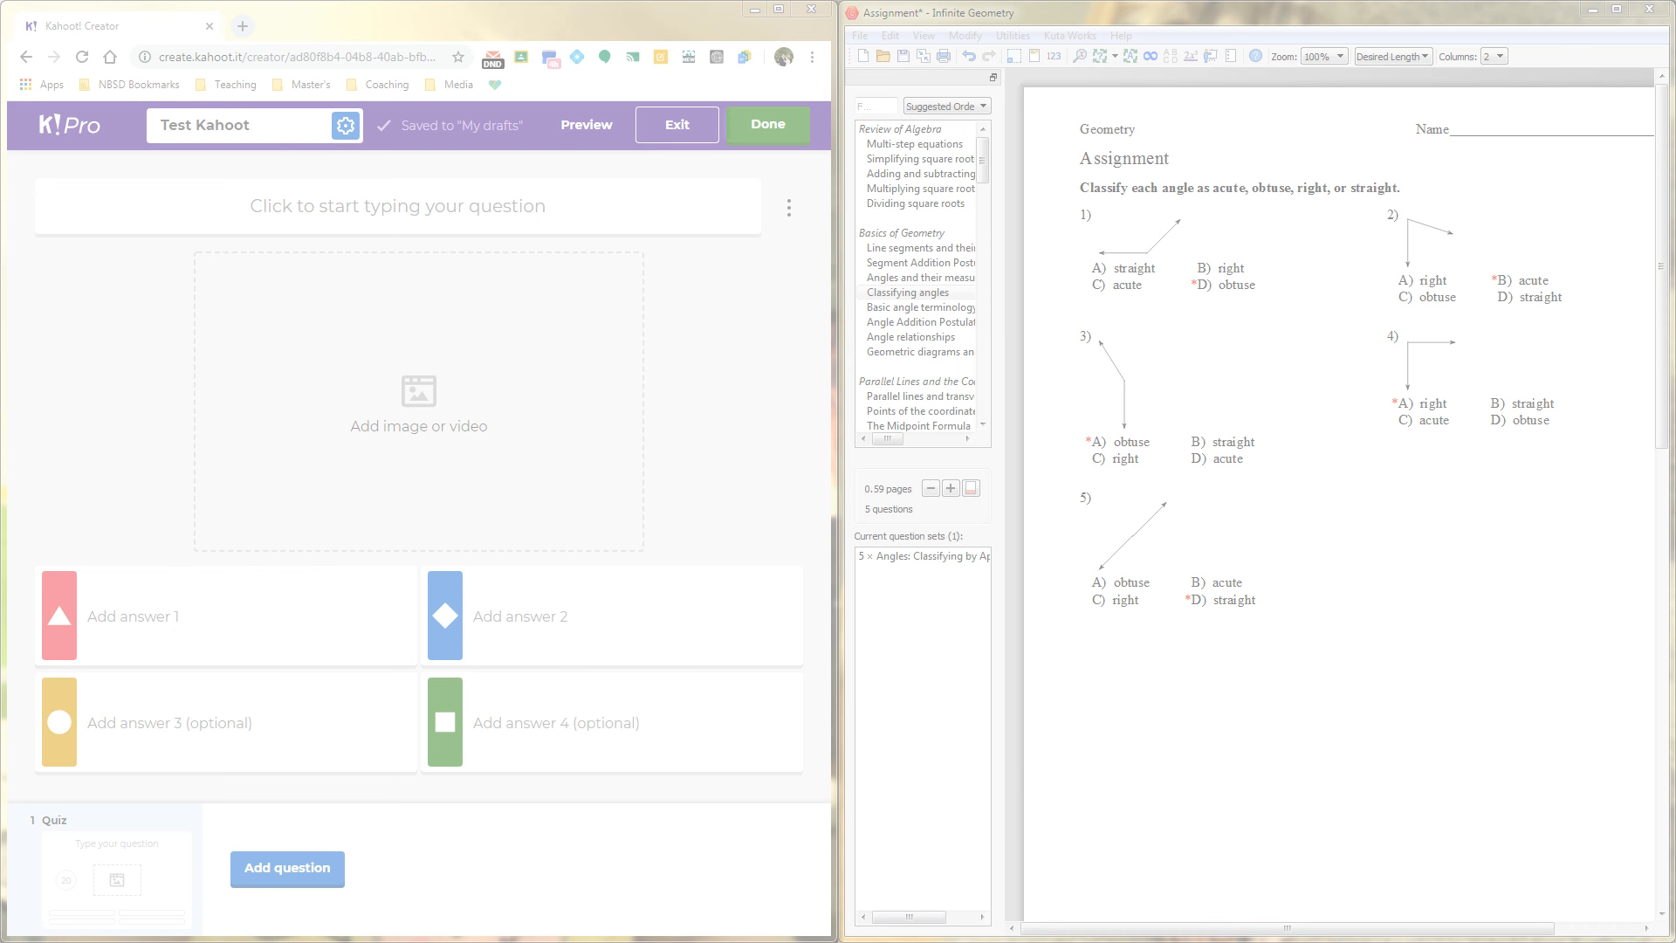
Capture the angle diagram of worksheet question 1 with the Snipping Tool and save it as PNG file 1 in Geometry's TestKahootPics folder
left_click_drag(500, 77, 515, 247)
left_click_drag(1090, 253, 1219, 217)
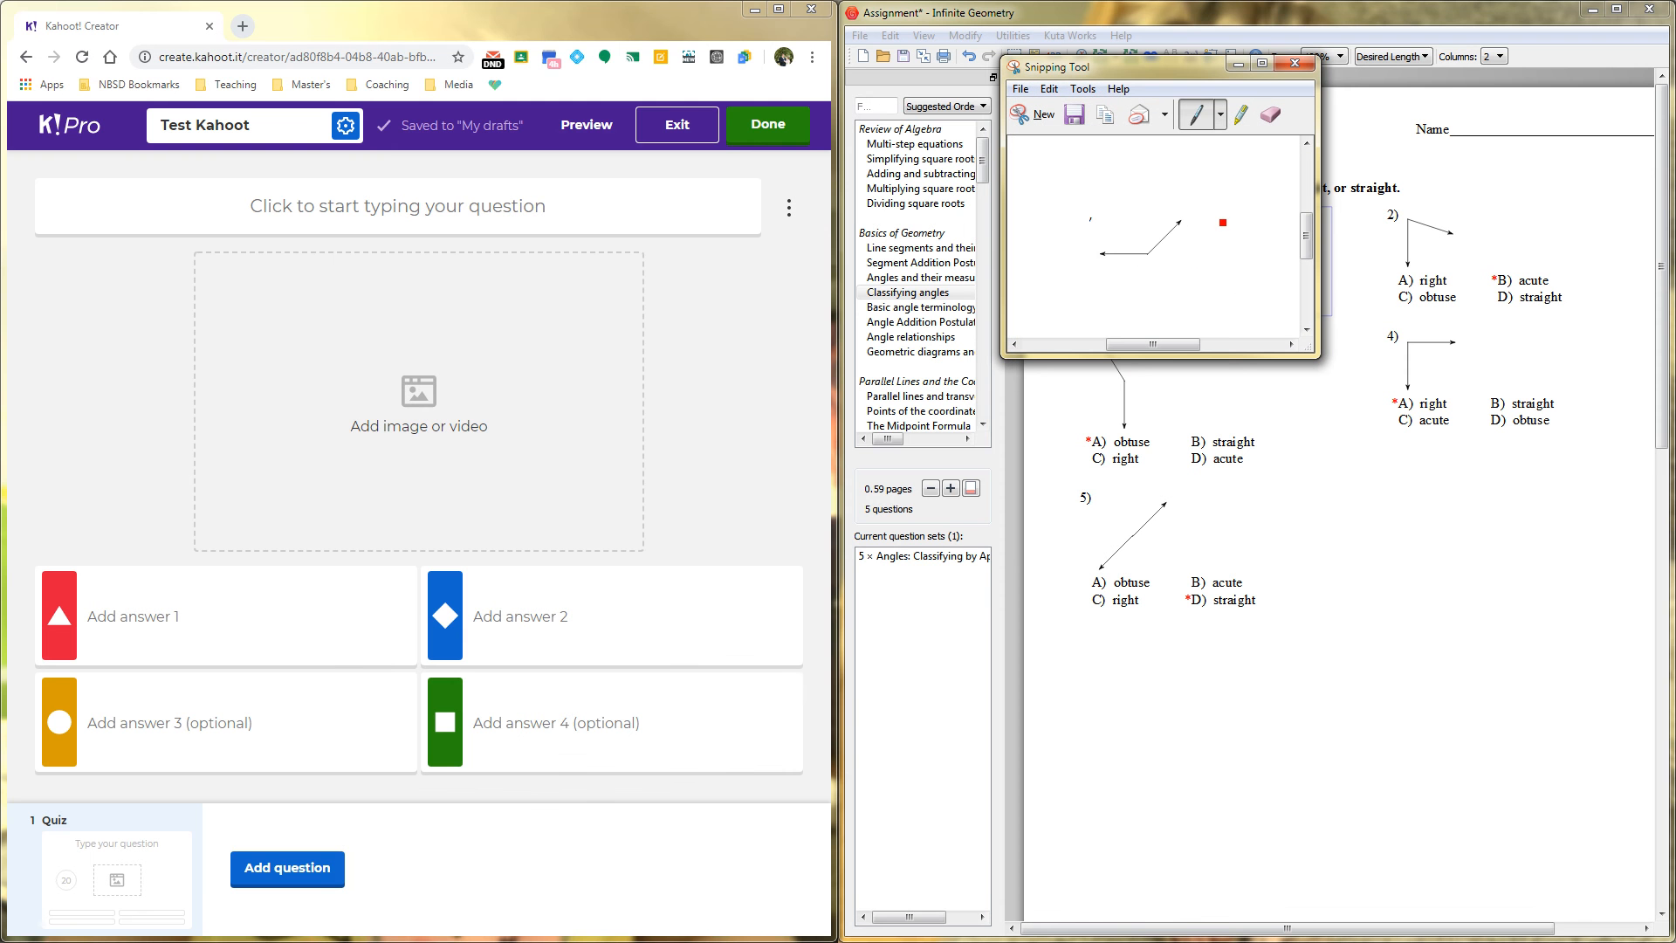
left_click(1023, 90)
left_click(956, 134)
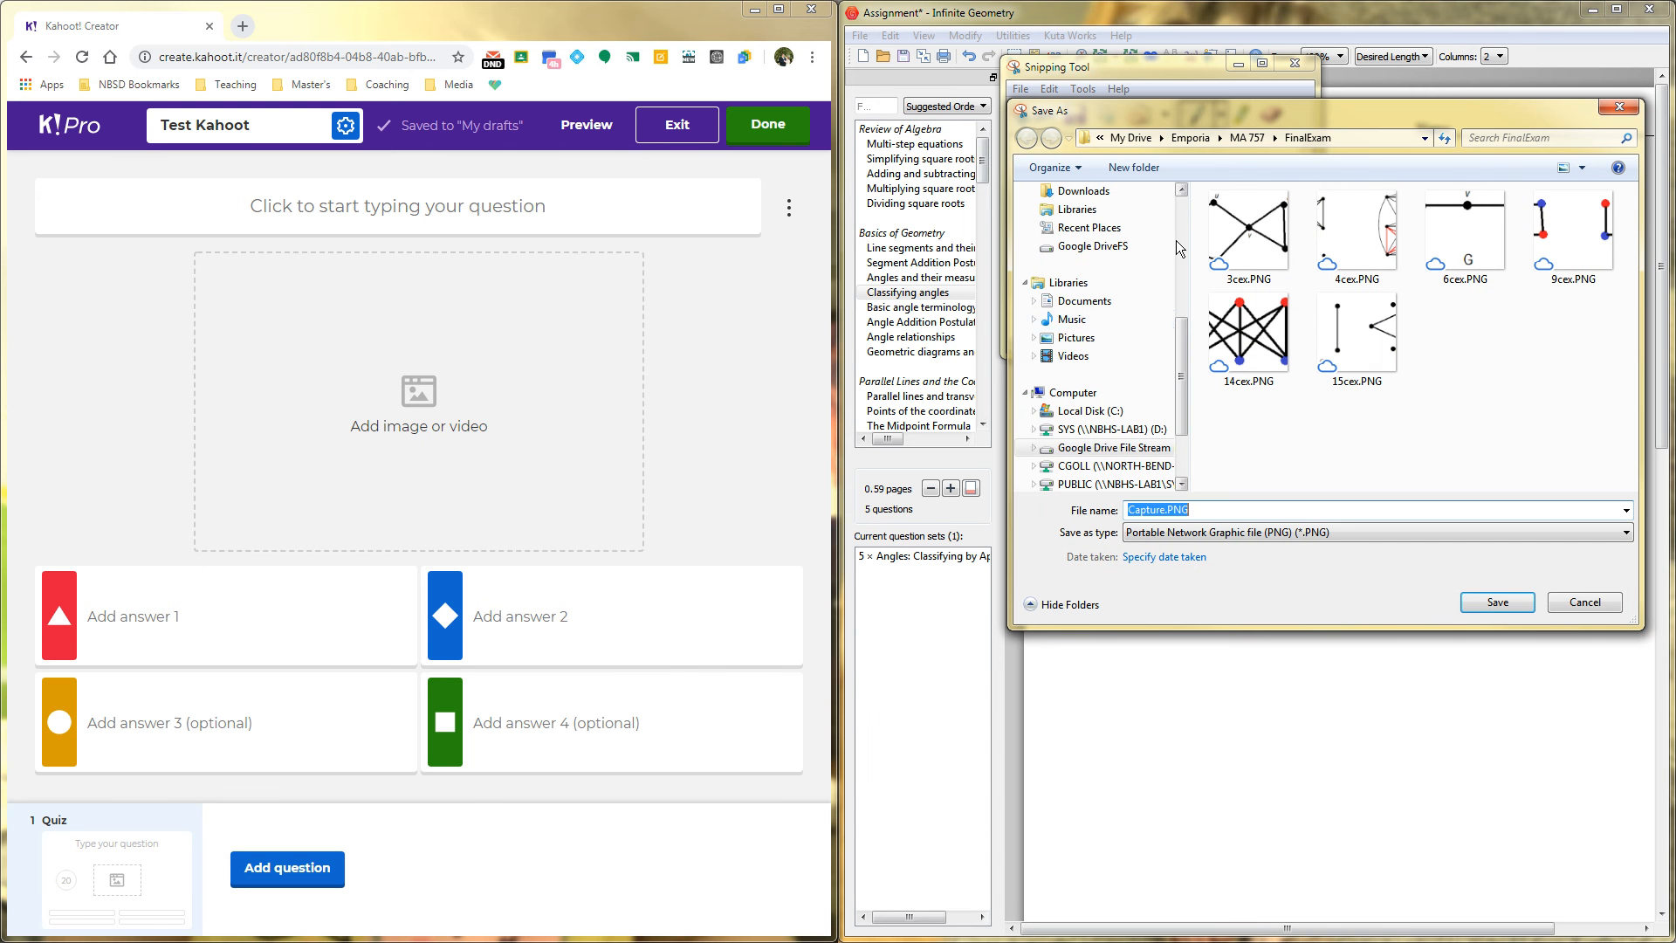
scroll(1177, 237, "up", 5)
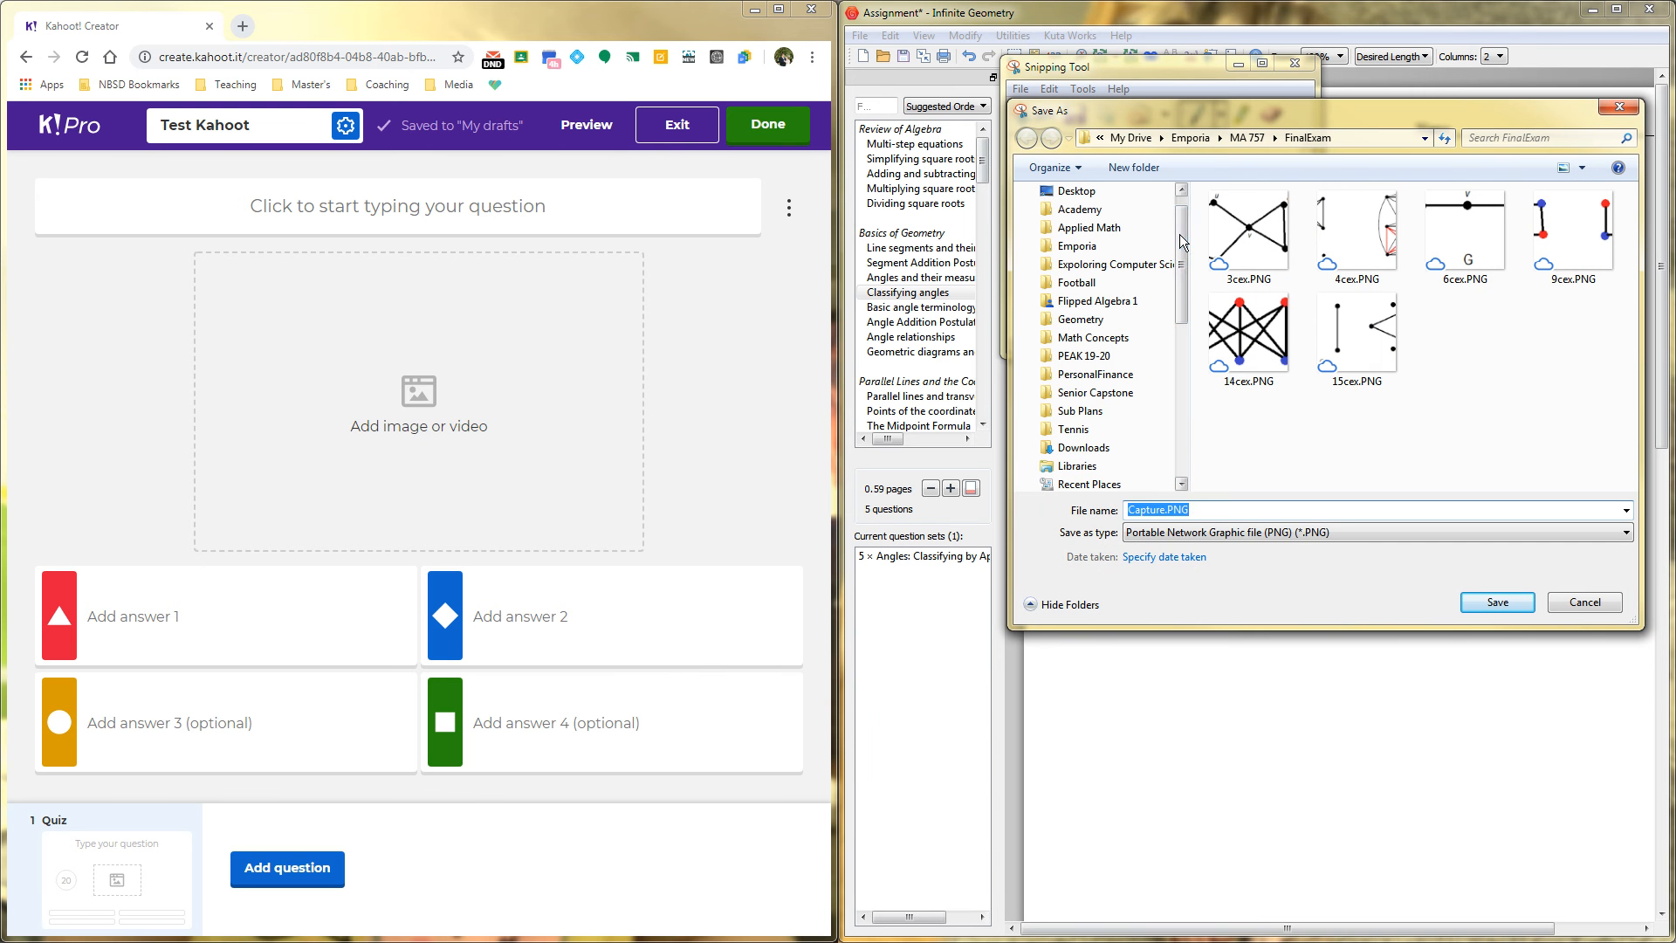
left_click(1102, 323)
left_click(1253, 312)
double_click(1252, 315)
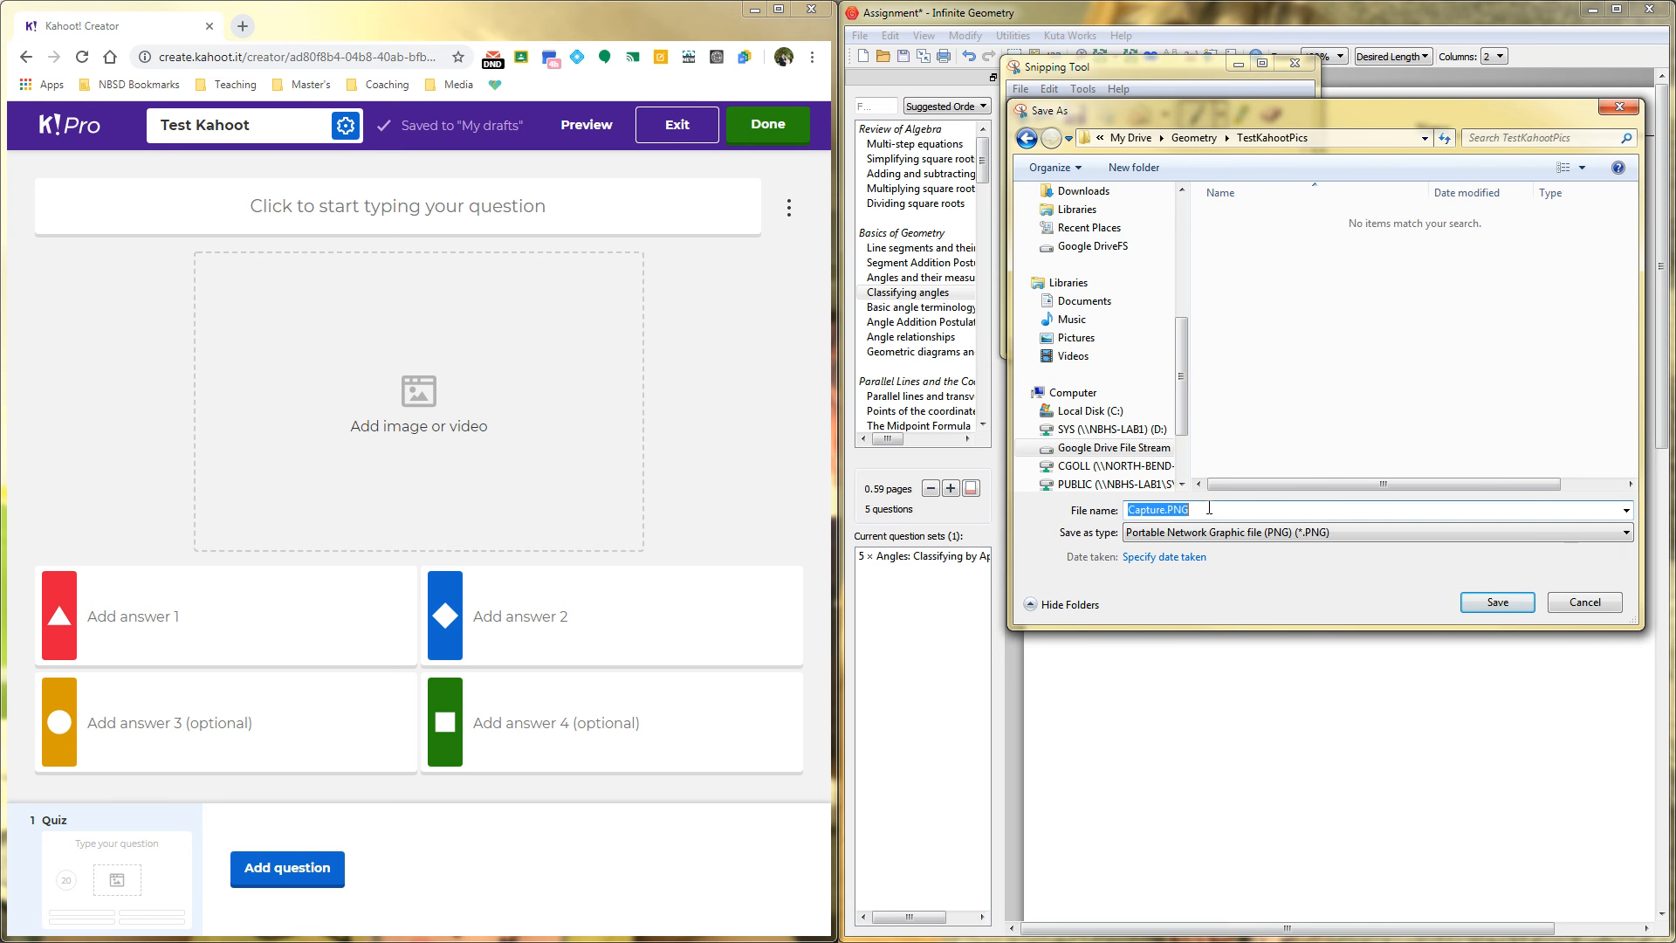
type("1")
key("Return")
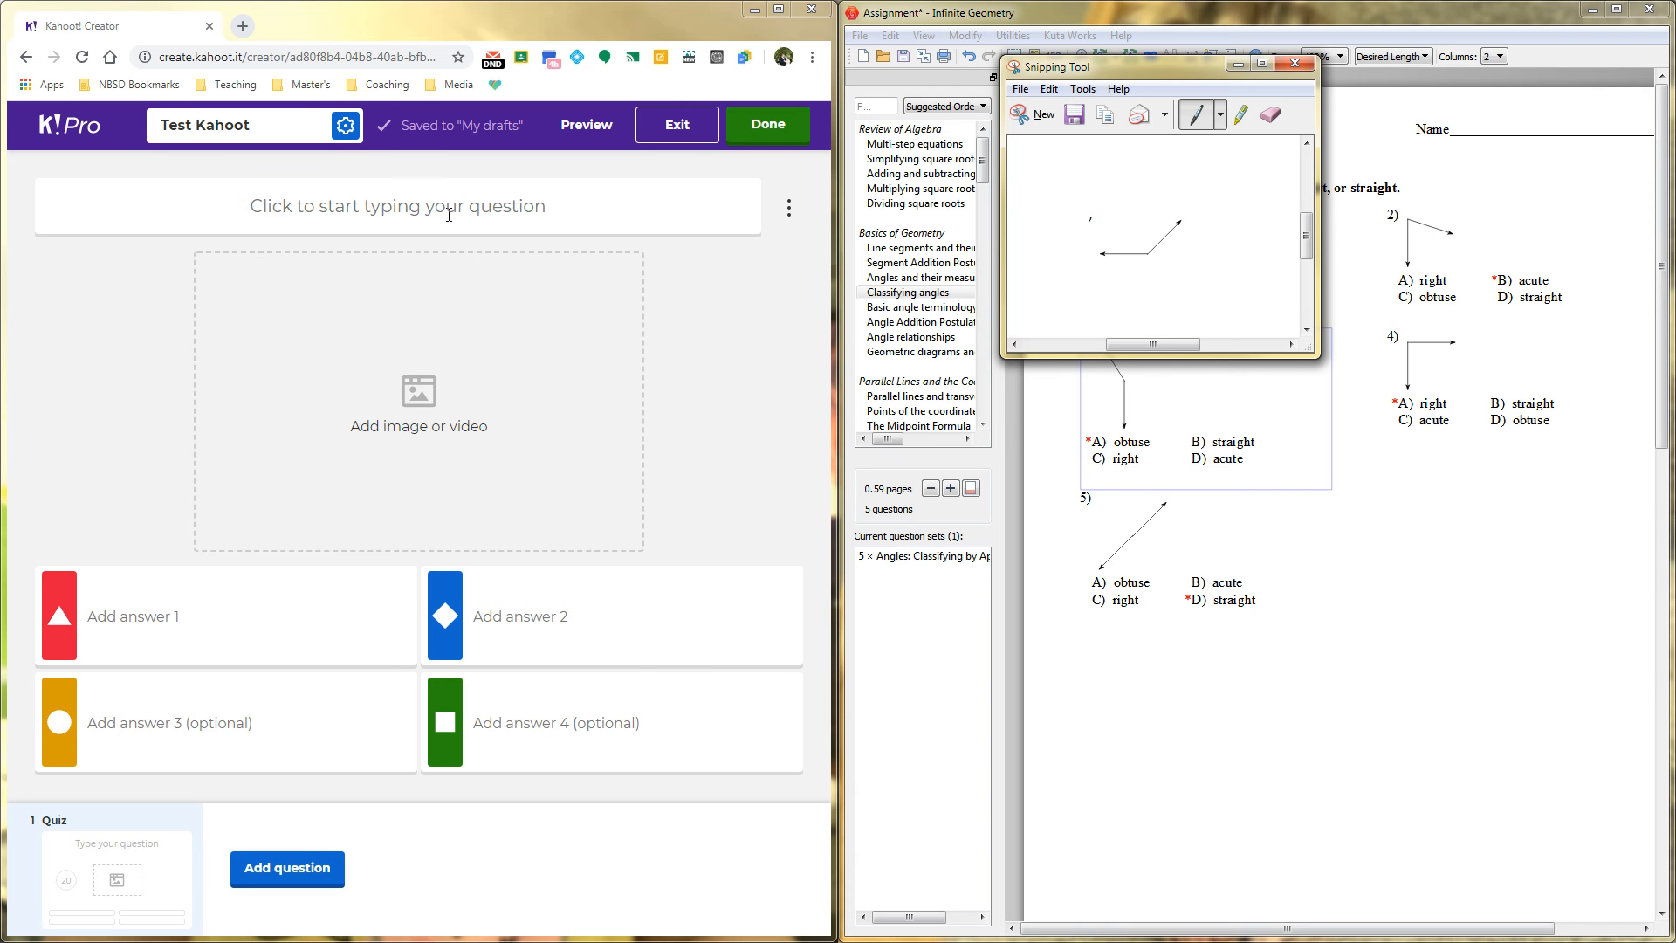
Add 1.PNG from the TestKahootPics folder as the image of the first quiz question
key("alt+n")
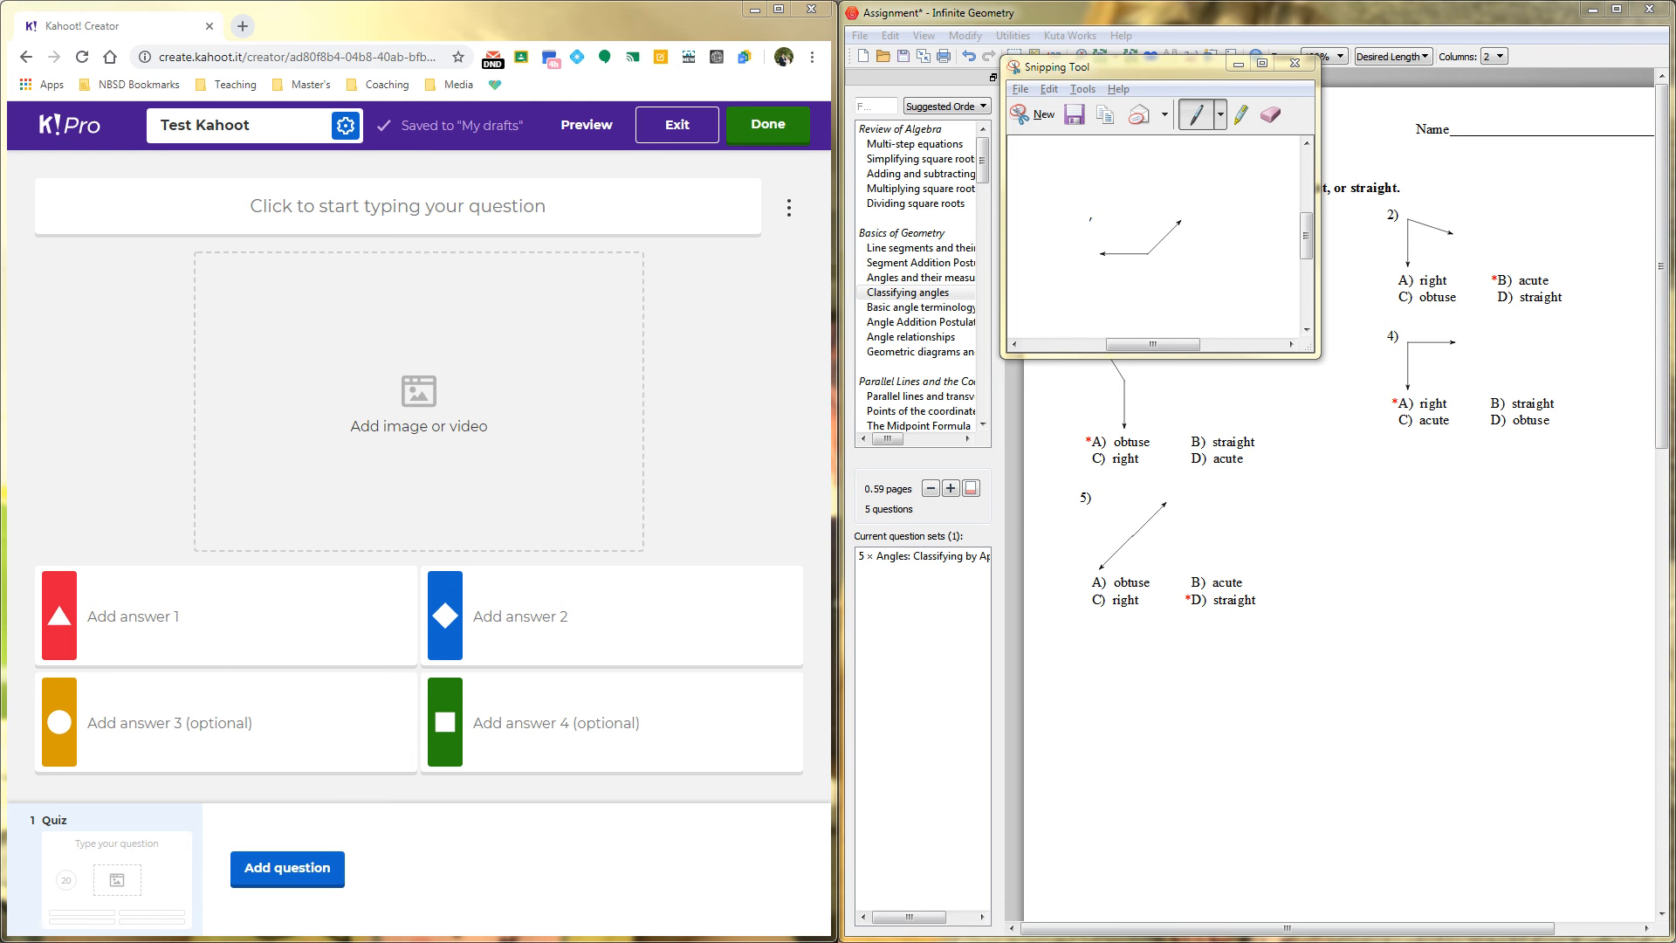
left_click_drag(1675, 210, 1226, 282)
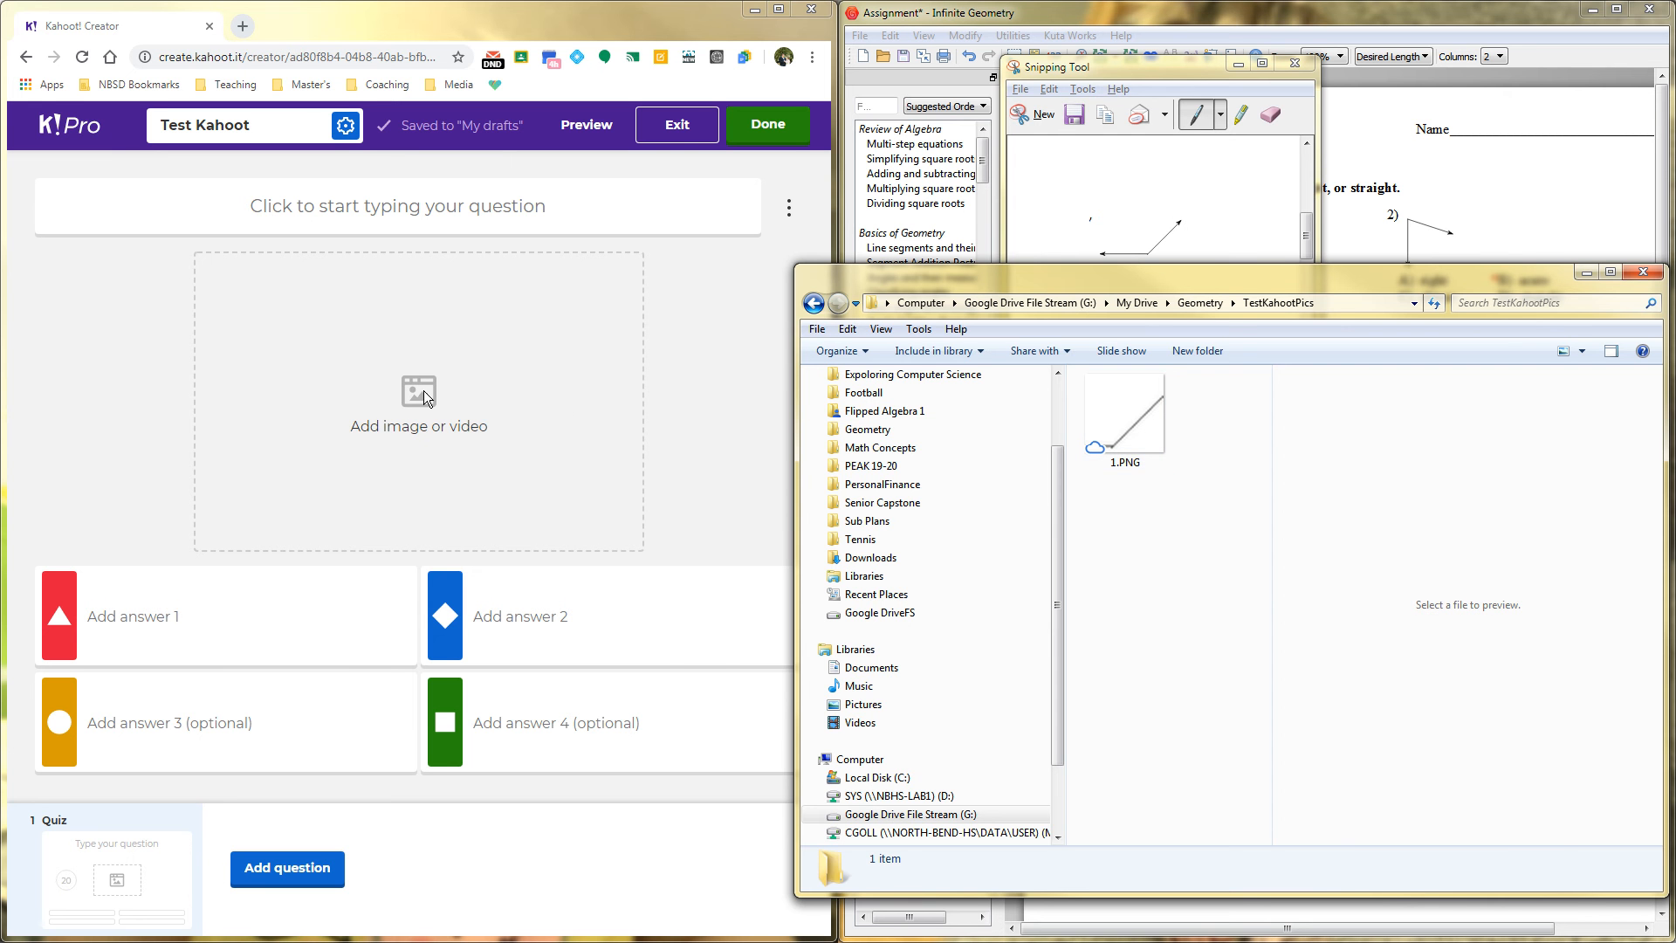
left_click_drag(1126, 415, 424, 417)
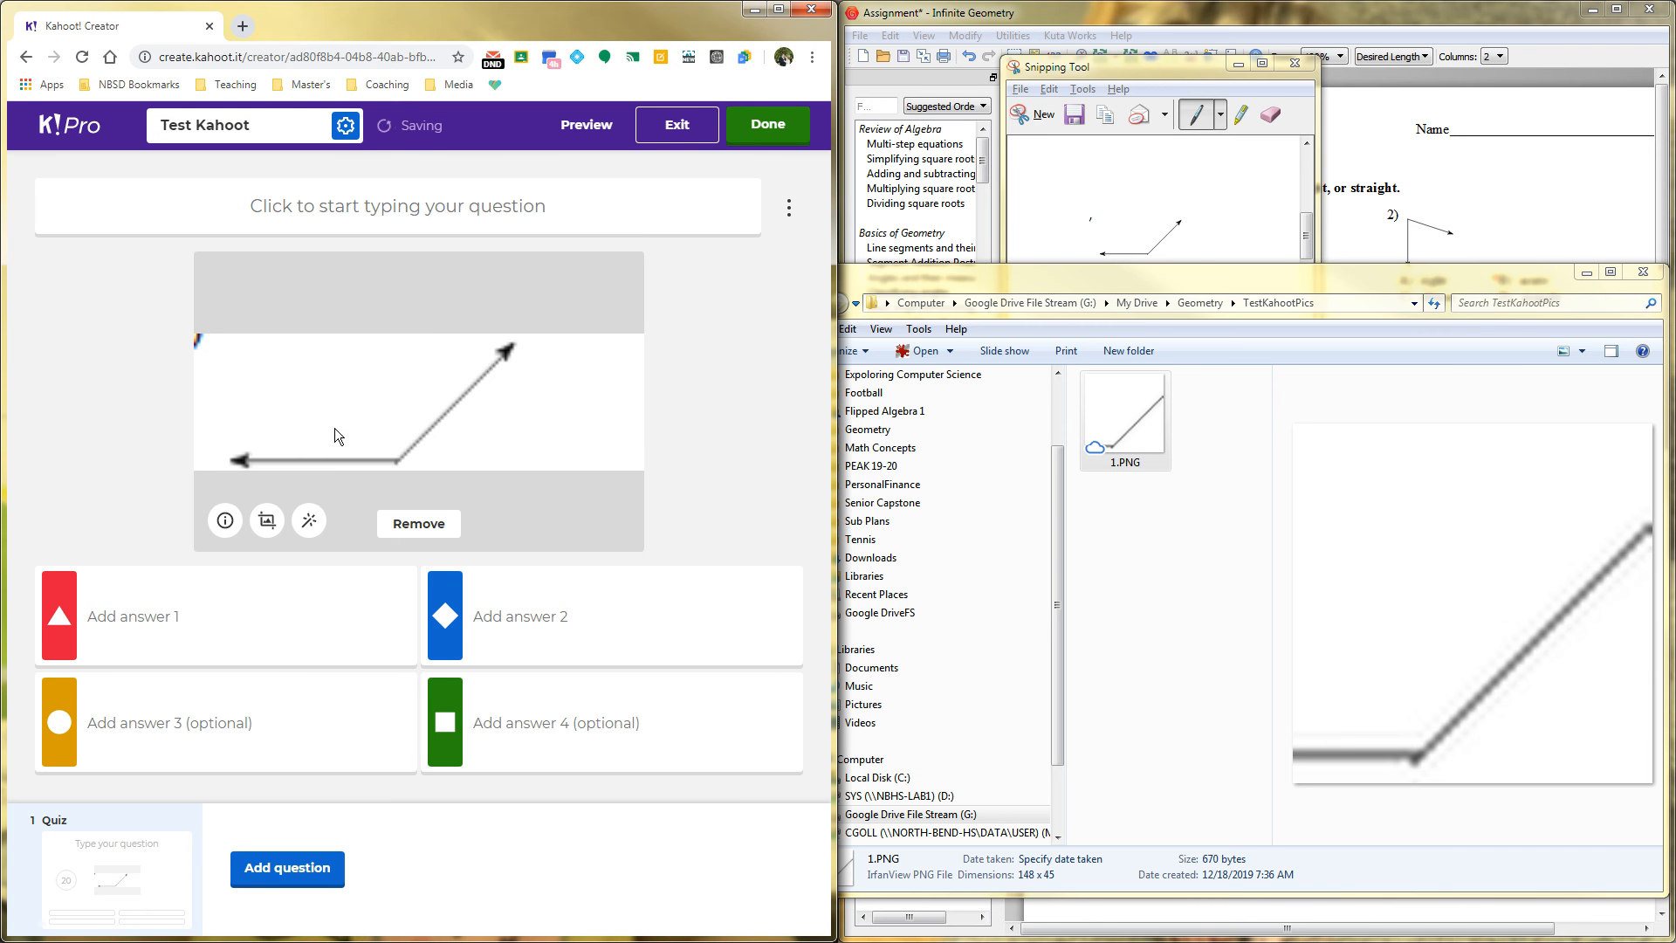
Enter "Classify the angle" as the text of the first quiz question
left_click(417, 209)
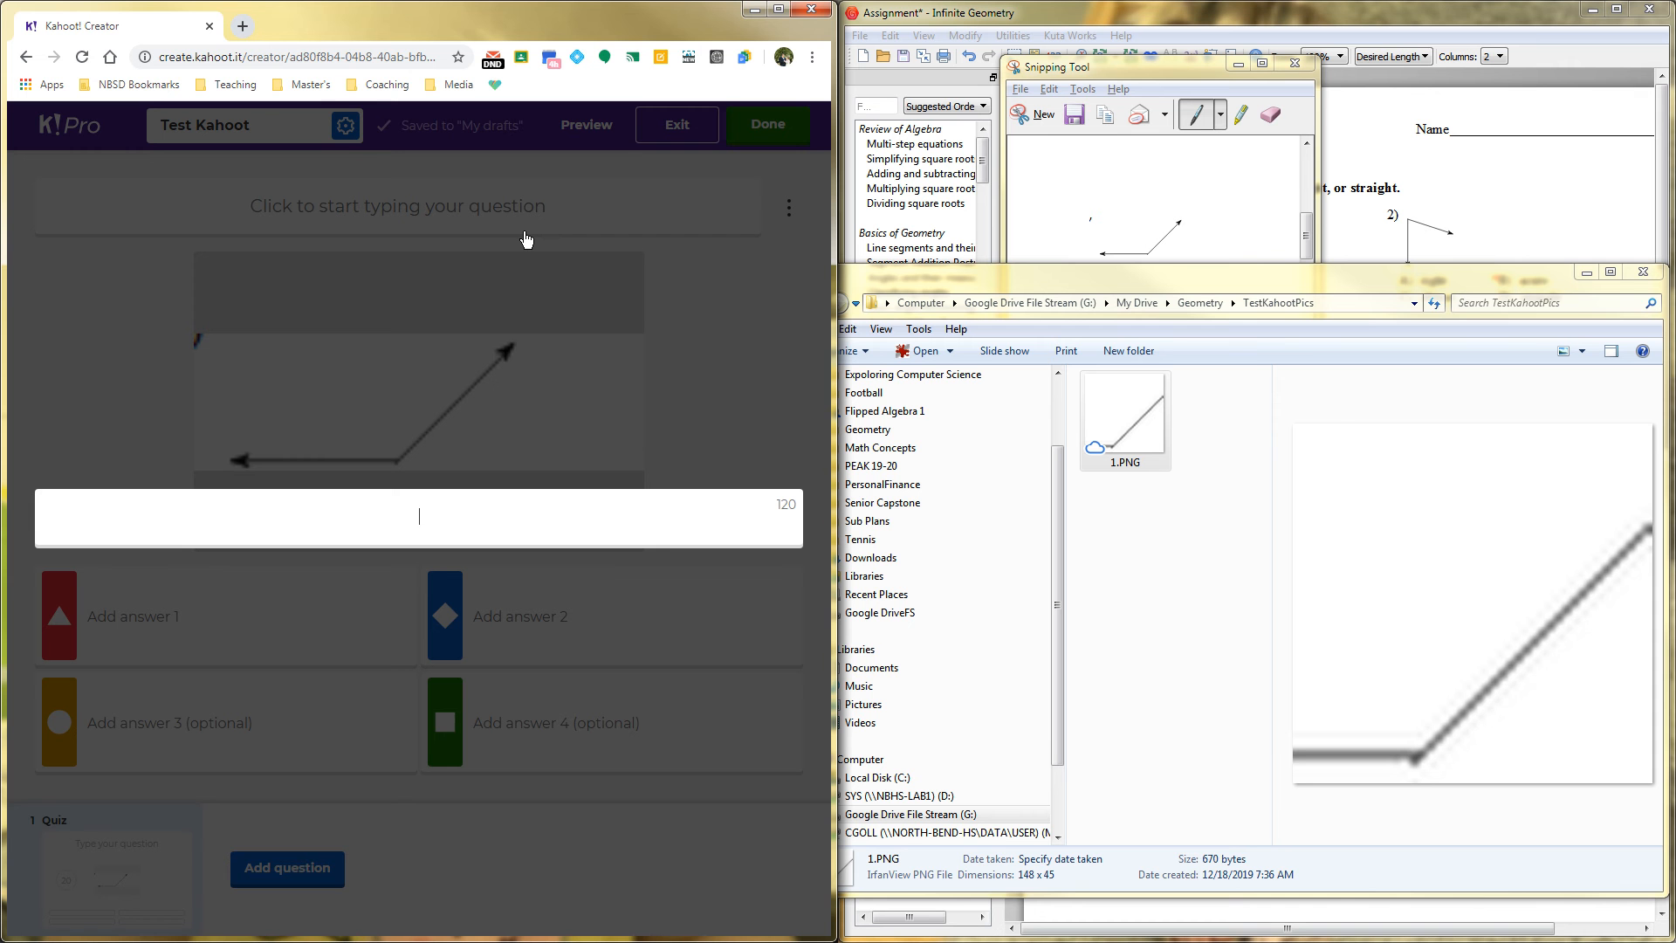
type("Classify the angle as")
key("BackSpace")
key("BackSpace")
key("BackSpace")
key("BackSpace")
left_click(722, 441)
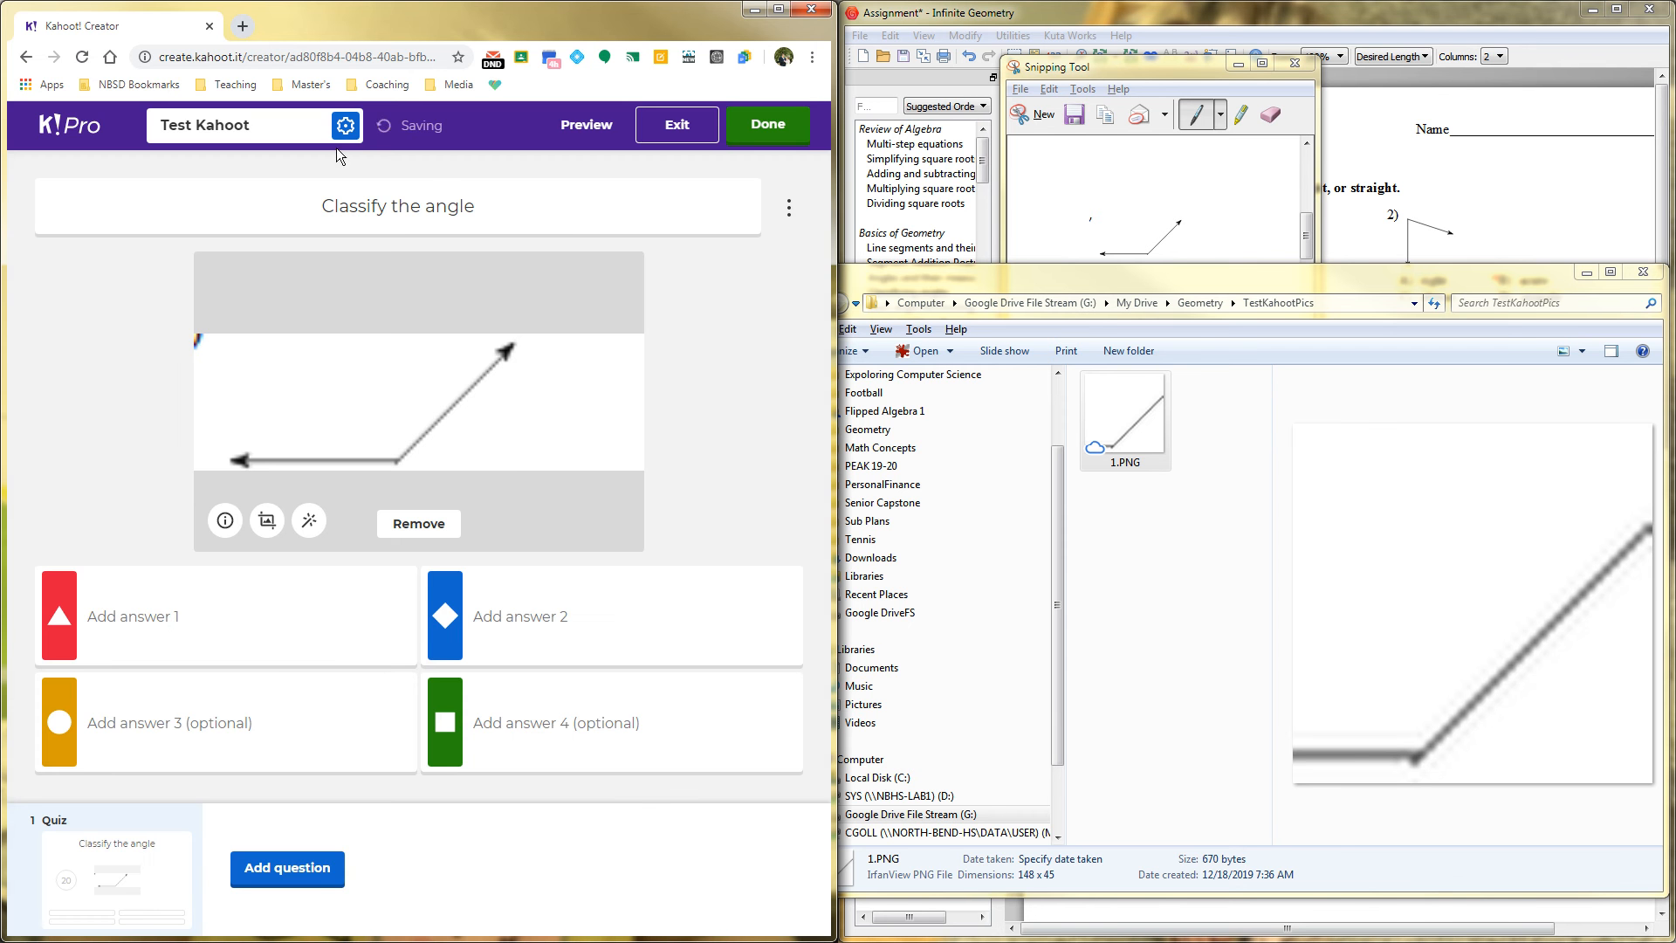
Fill answers 1 to 4 with Straight, Right, Obtuse and Acute, and mark Obtuse as the correct answer
left_click(349, 612)
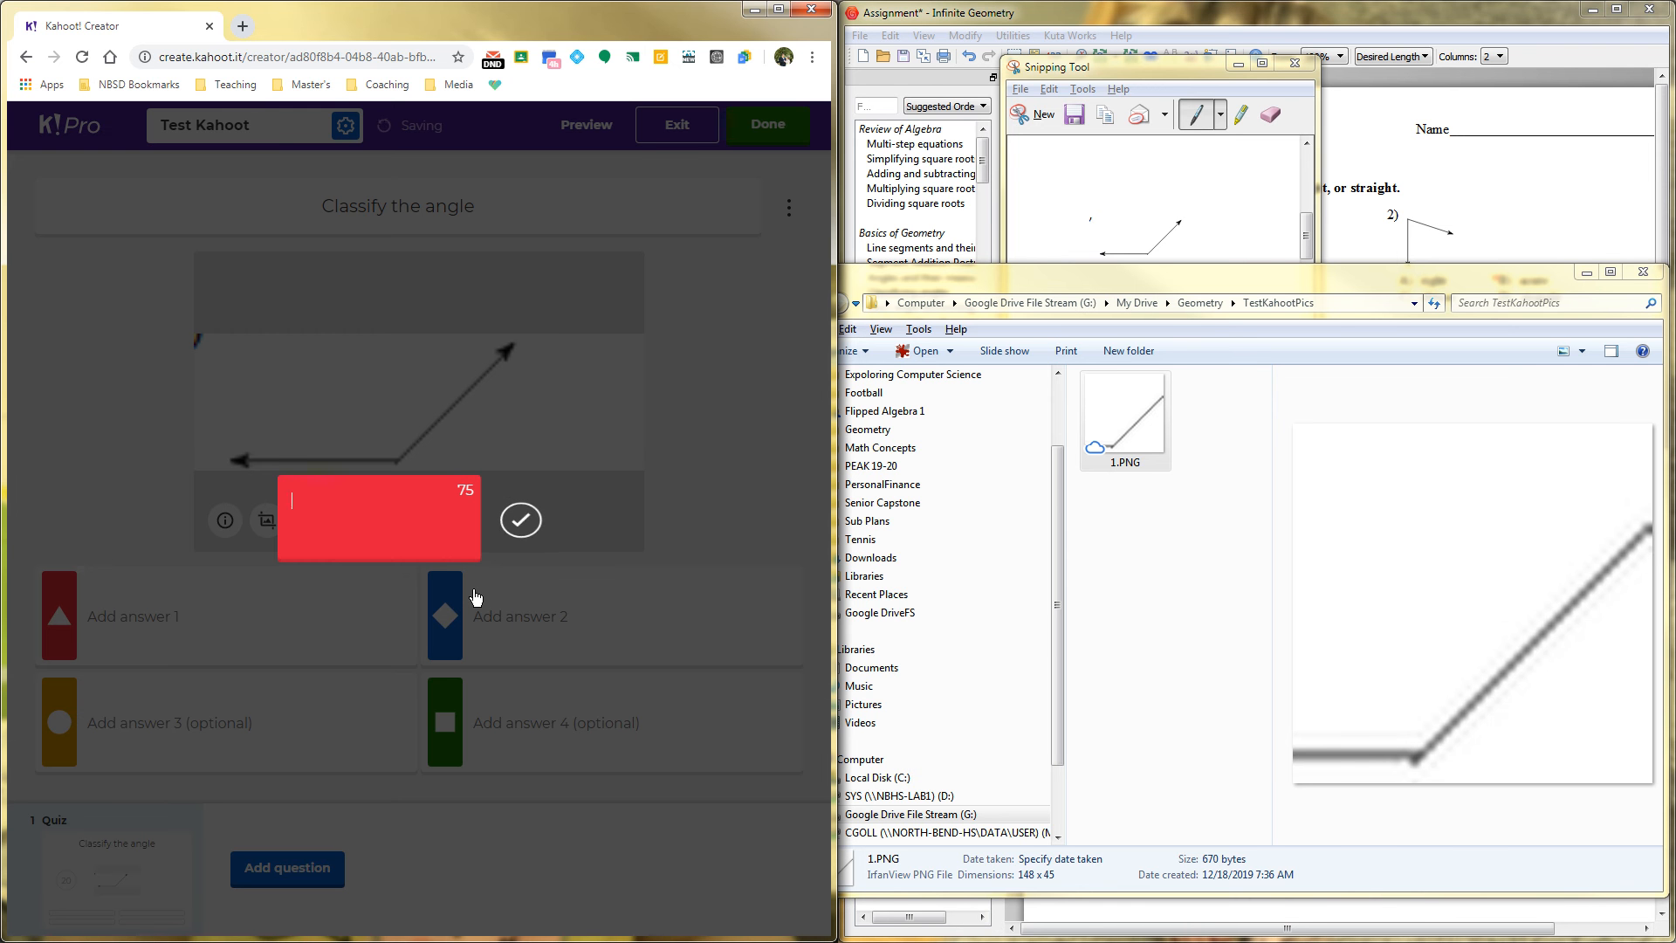
type("Straight")
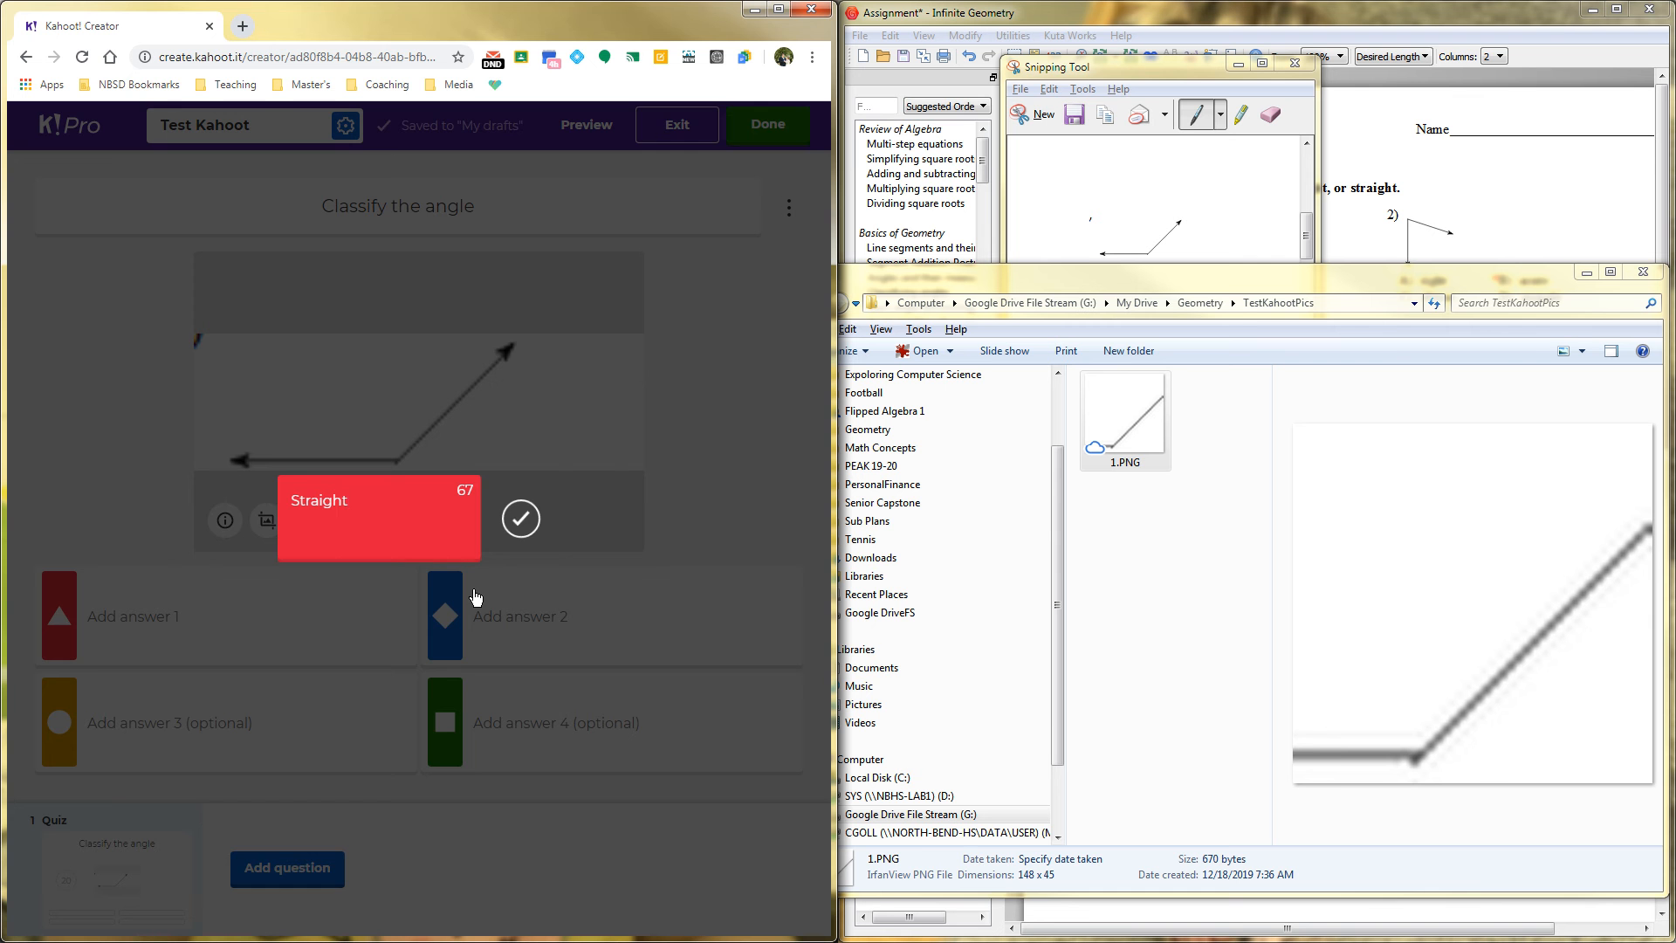
left_click(547, 622)
left_click(546, 621)
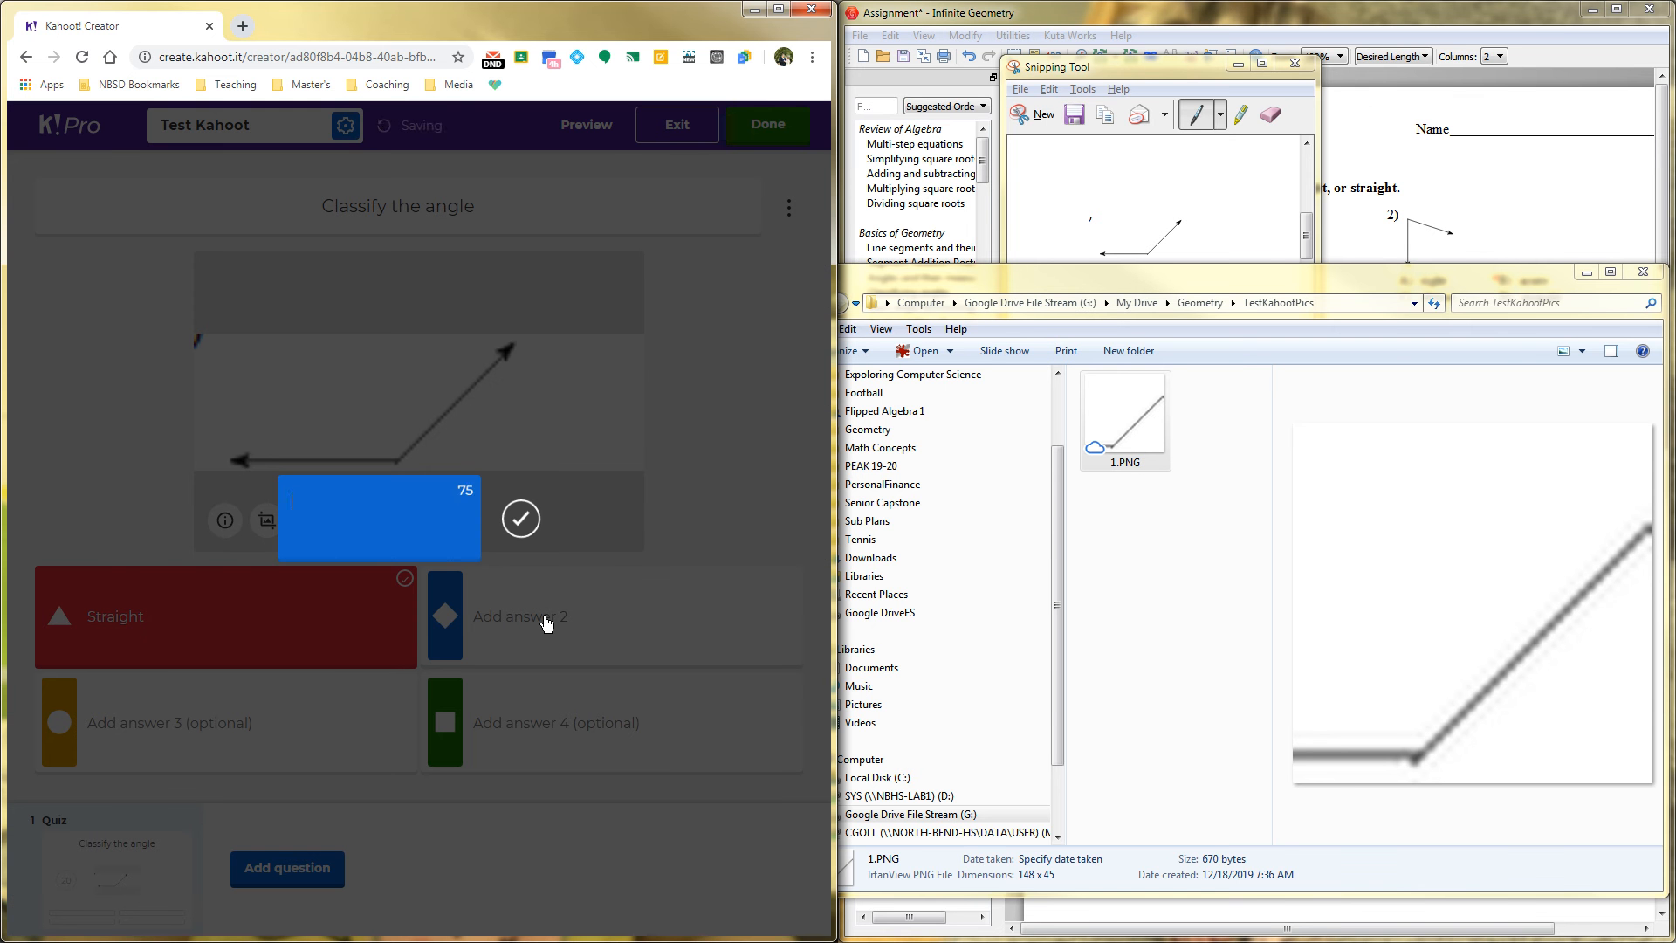
type("Right")
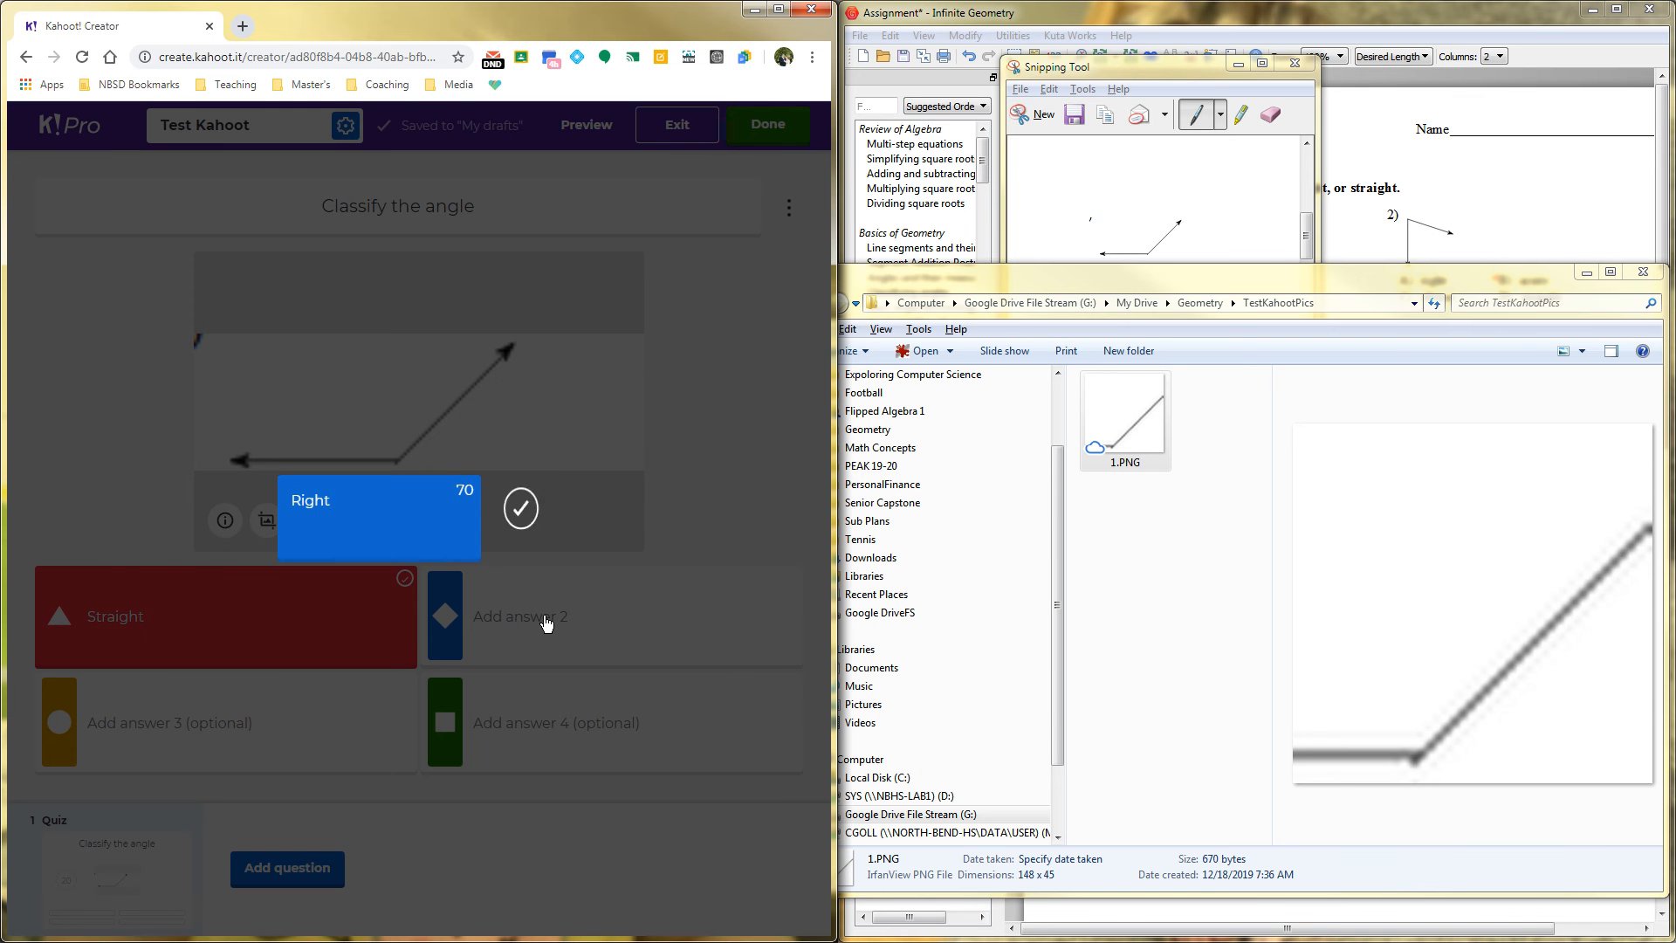
left_click(256, 747)
left_click(257, 748)
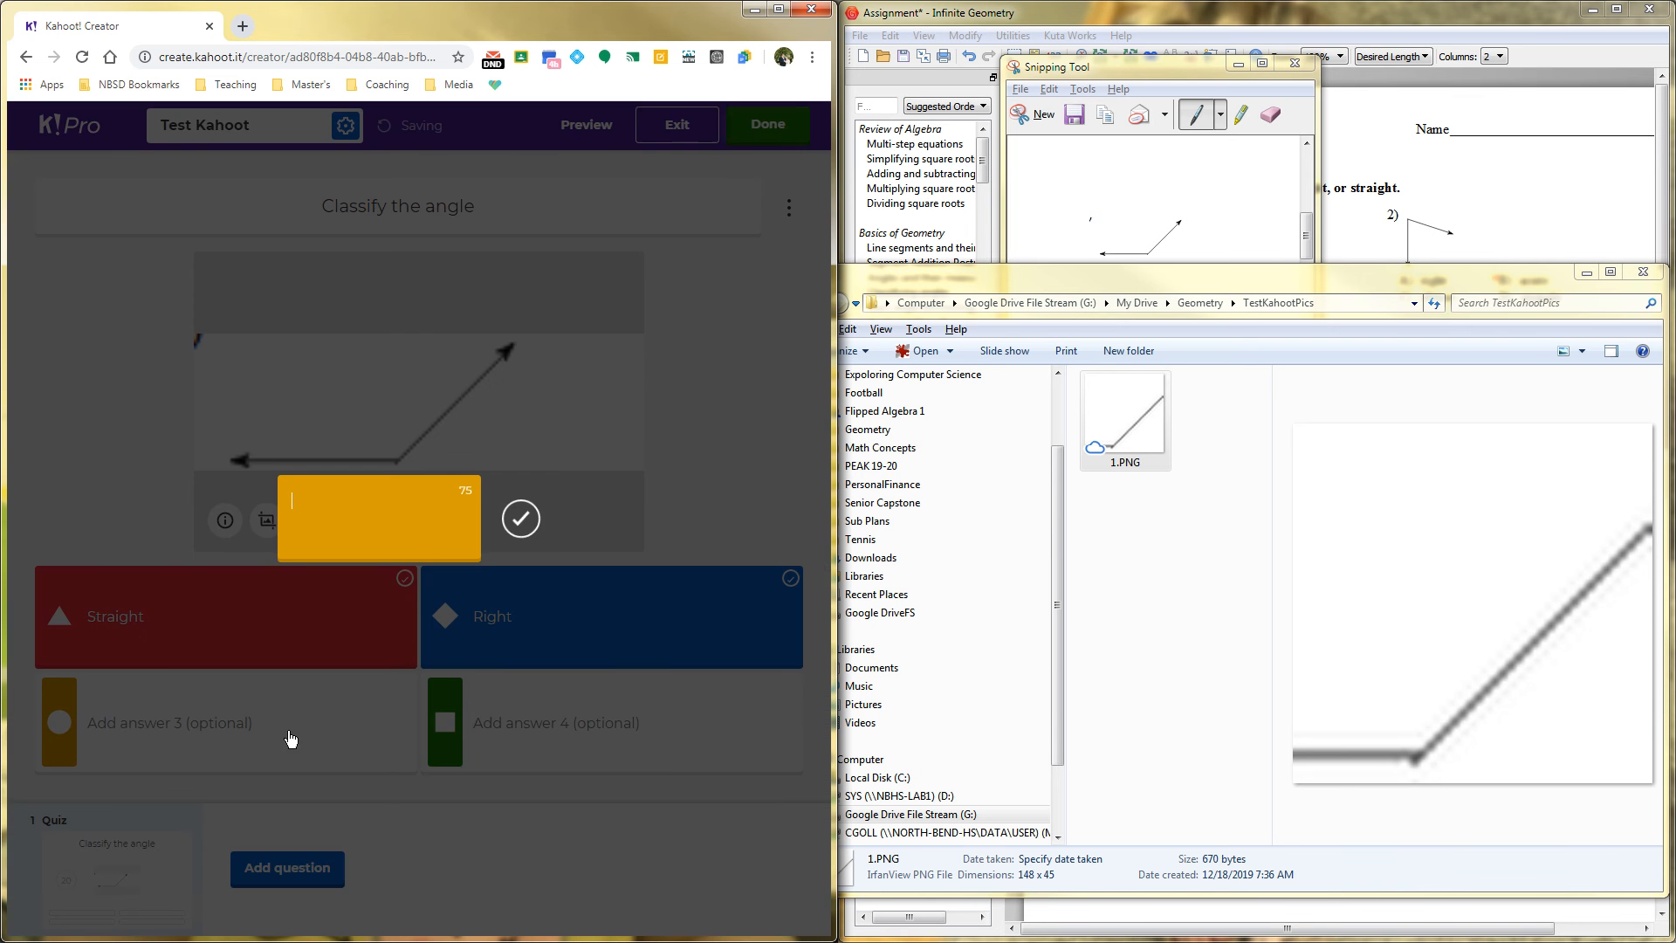
type("Obtuse")
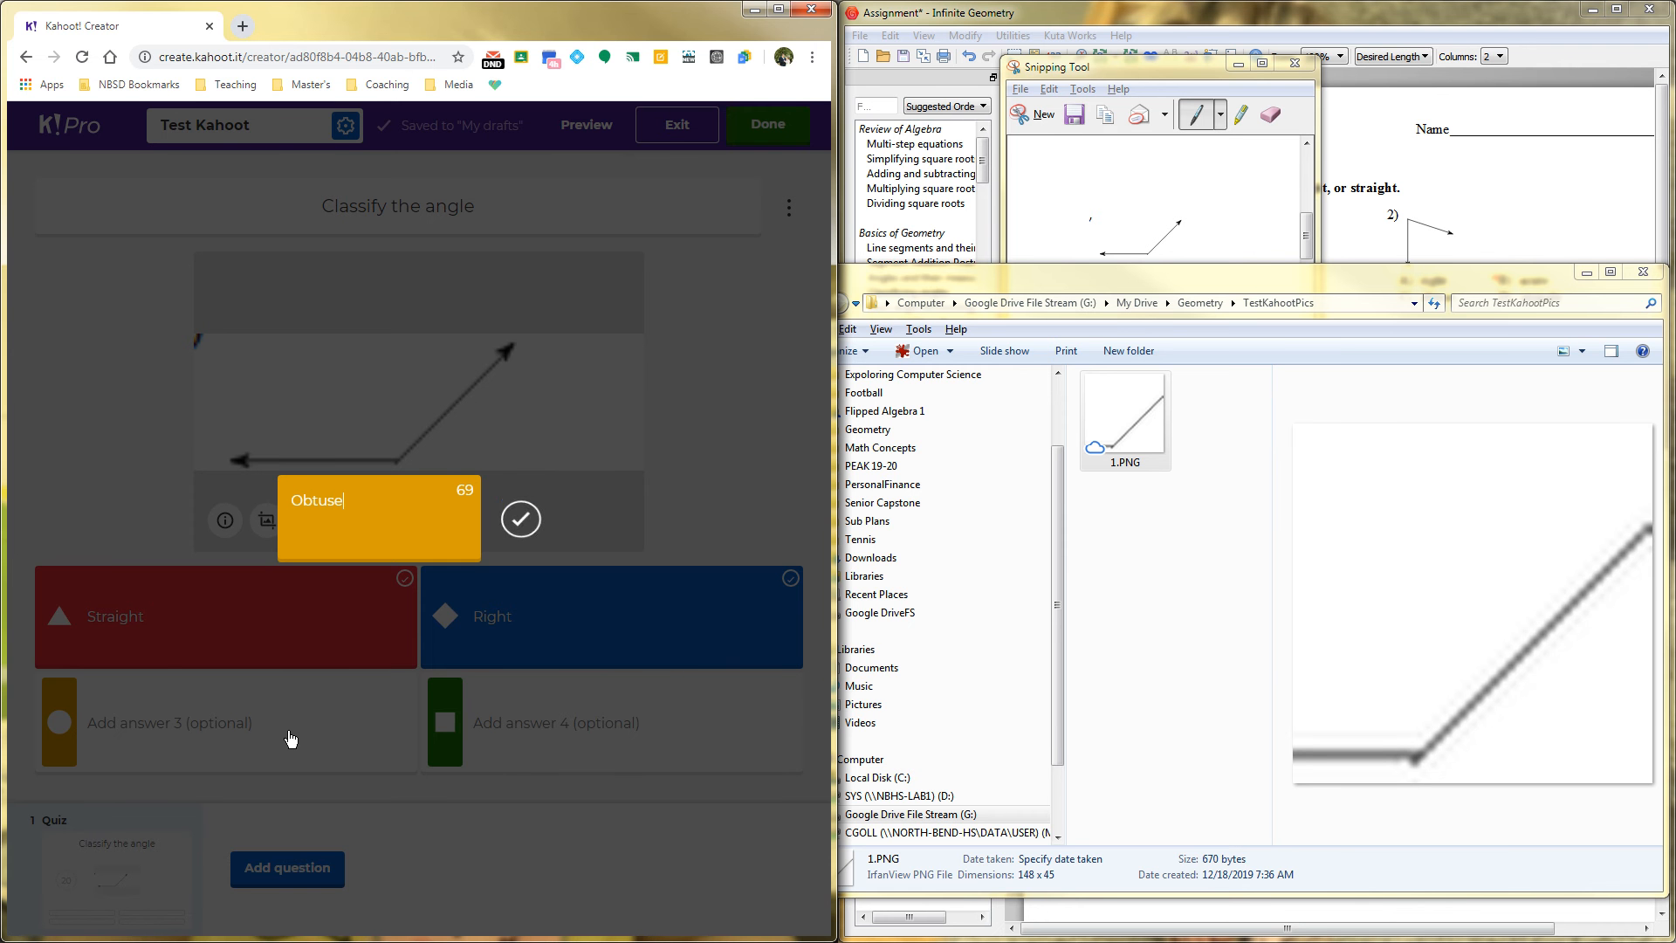
left_click(578, 706)
left_click(579, 705)
type("Acute")
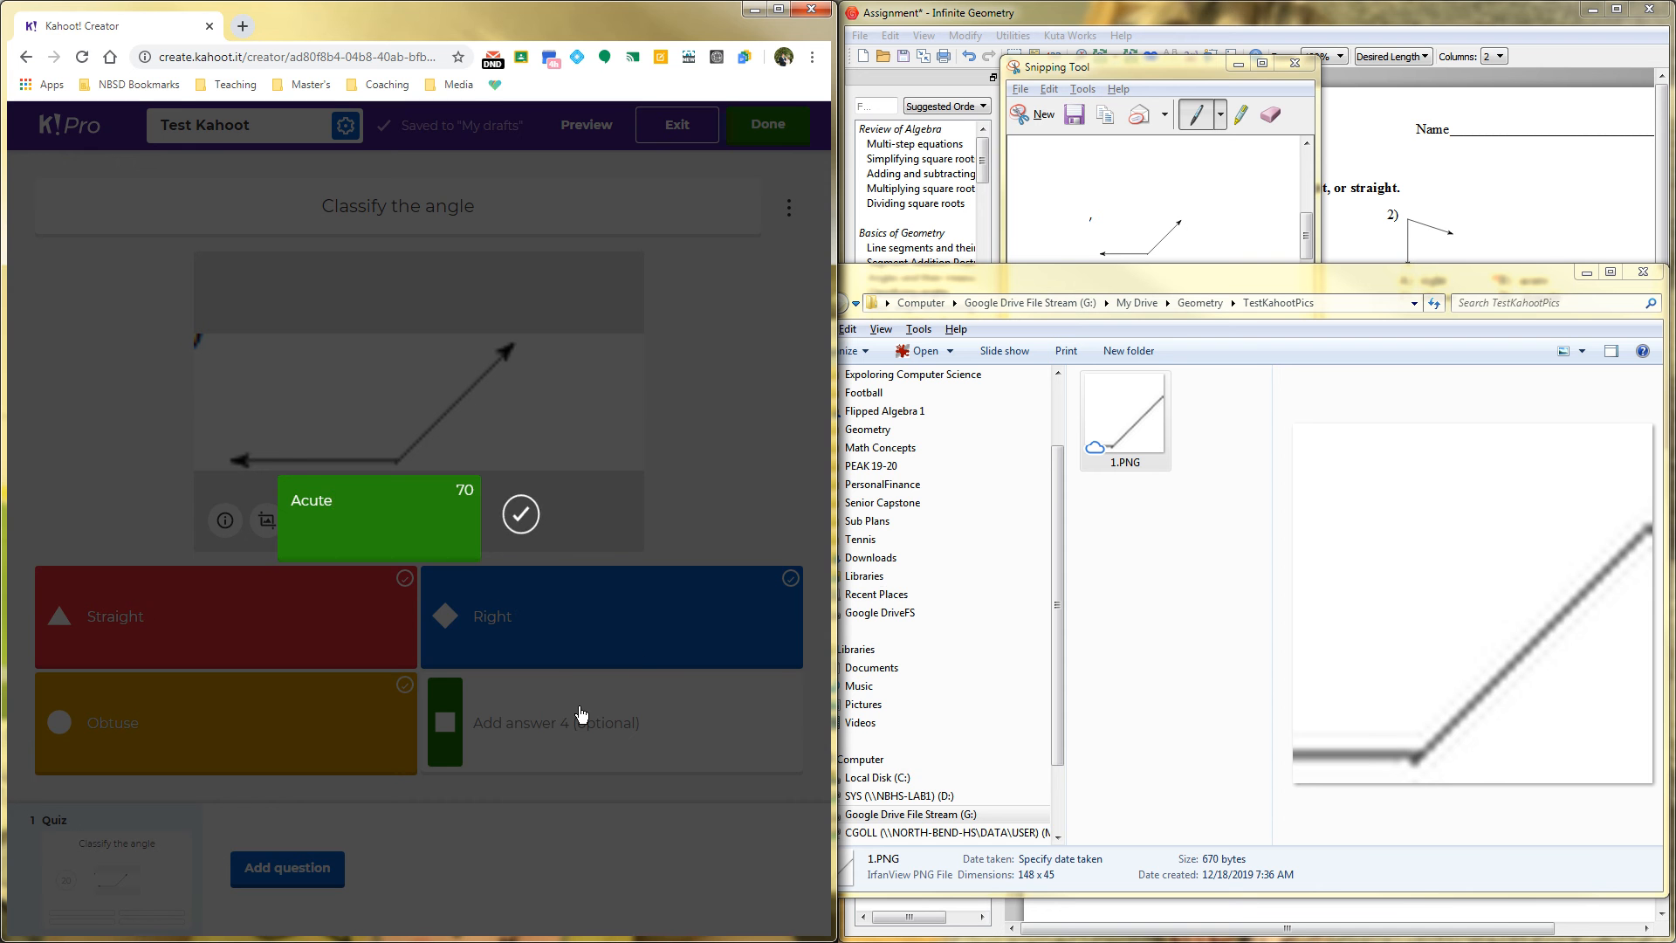
left_click(725, 439)
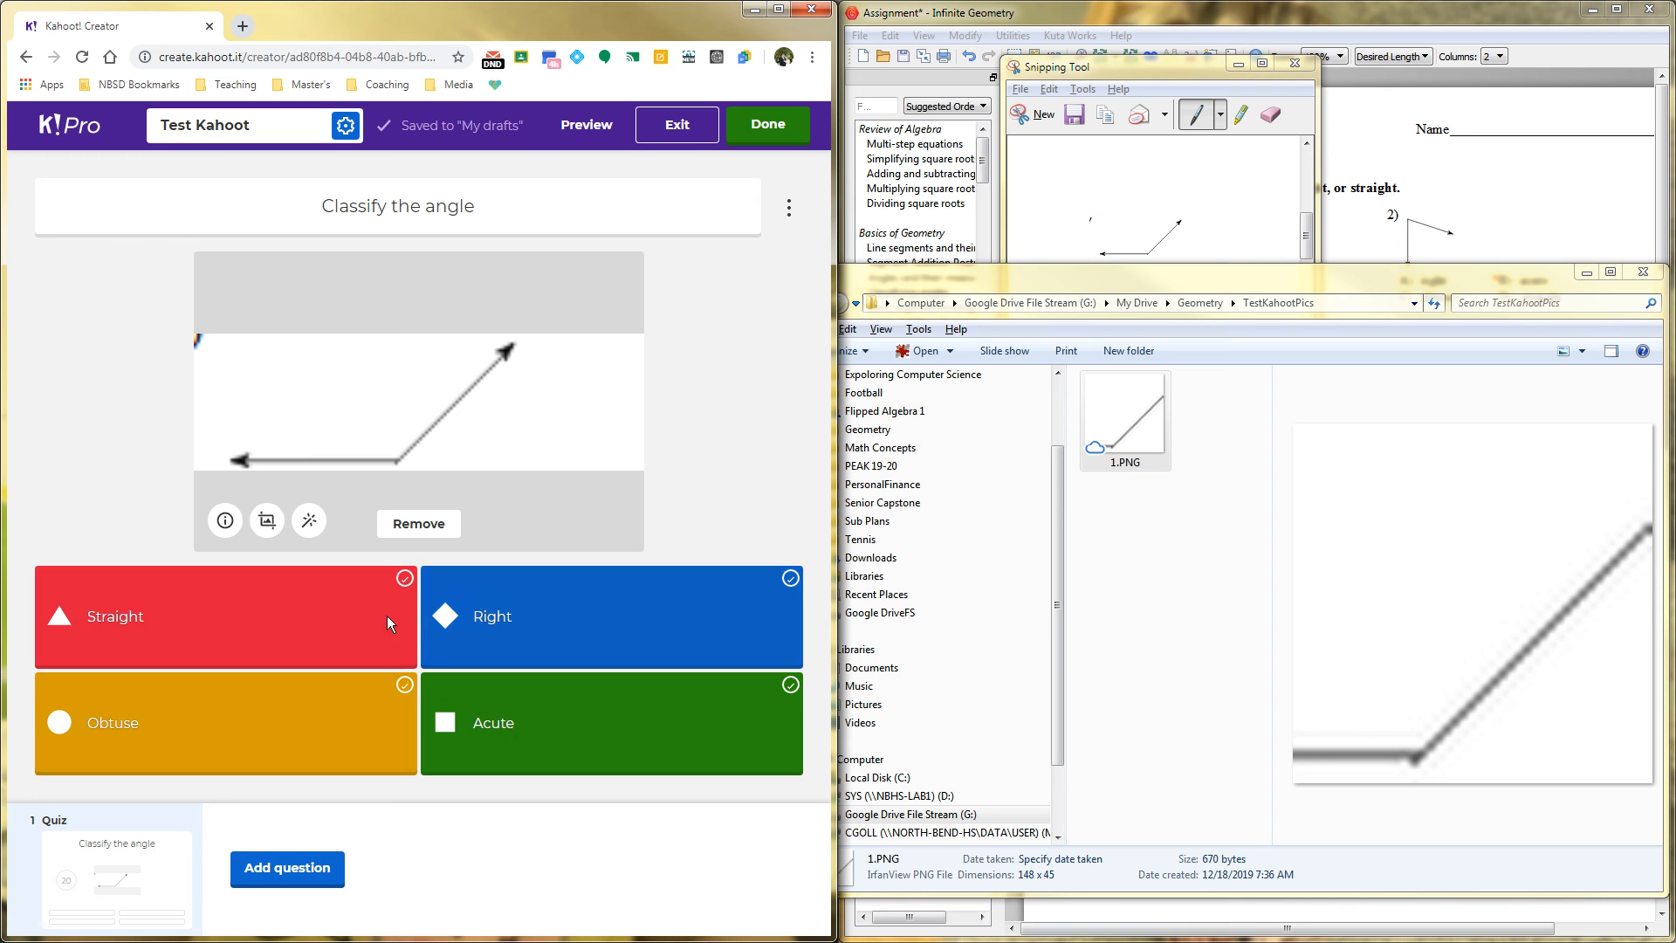
left_click(404, 686)
Set the time limit of the first question to 5 sec
left_click(787, 213)
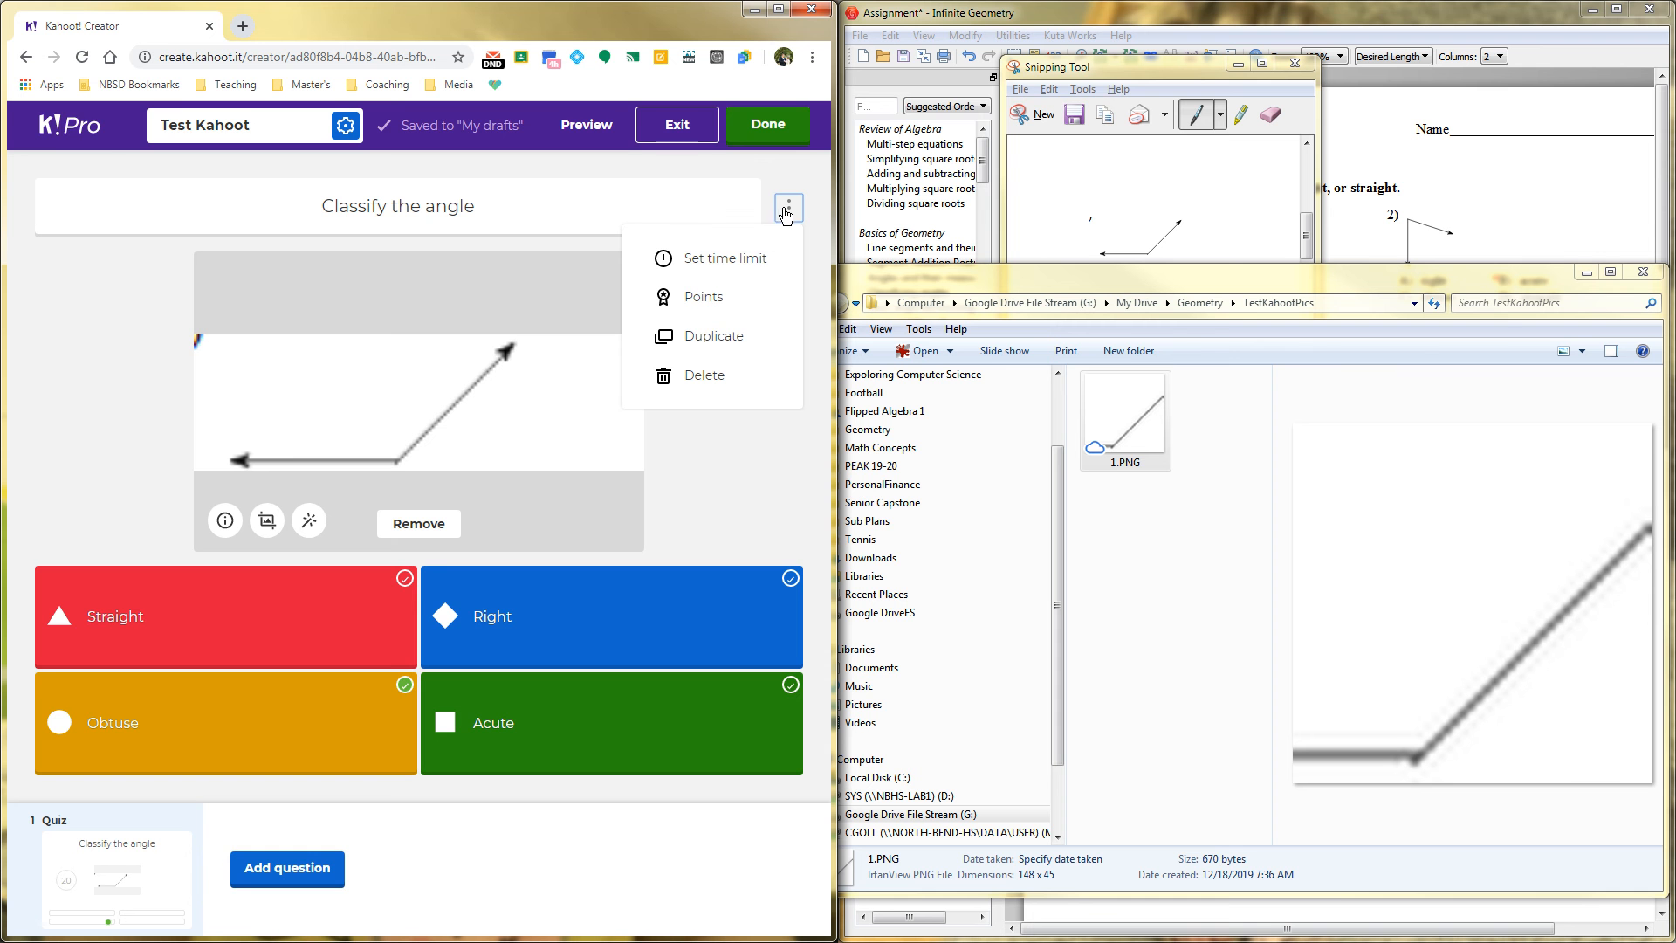
left_click(750, 260)
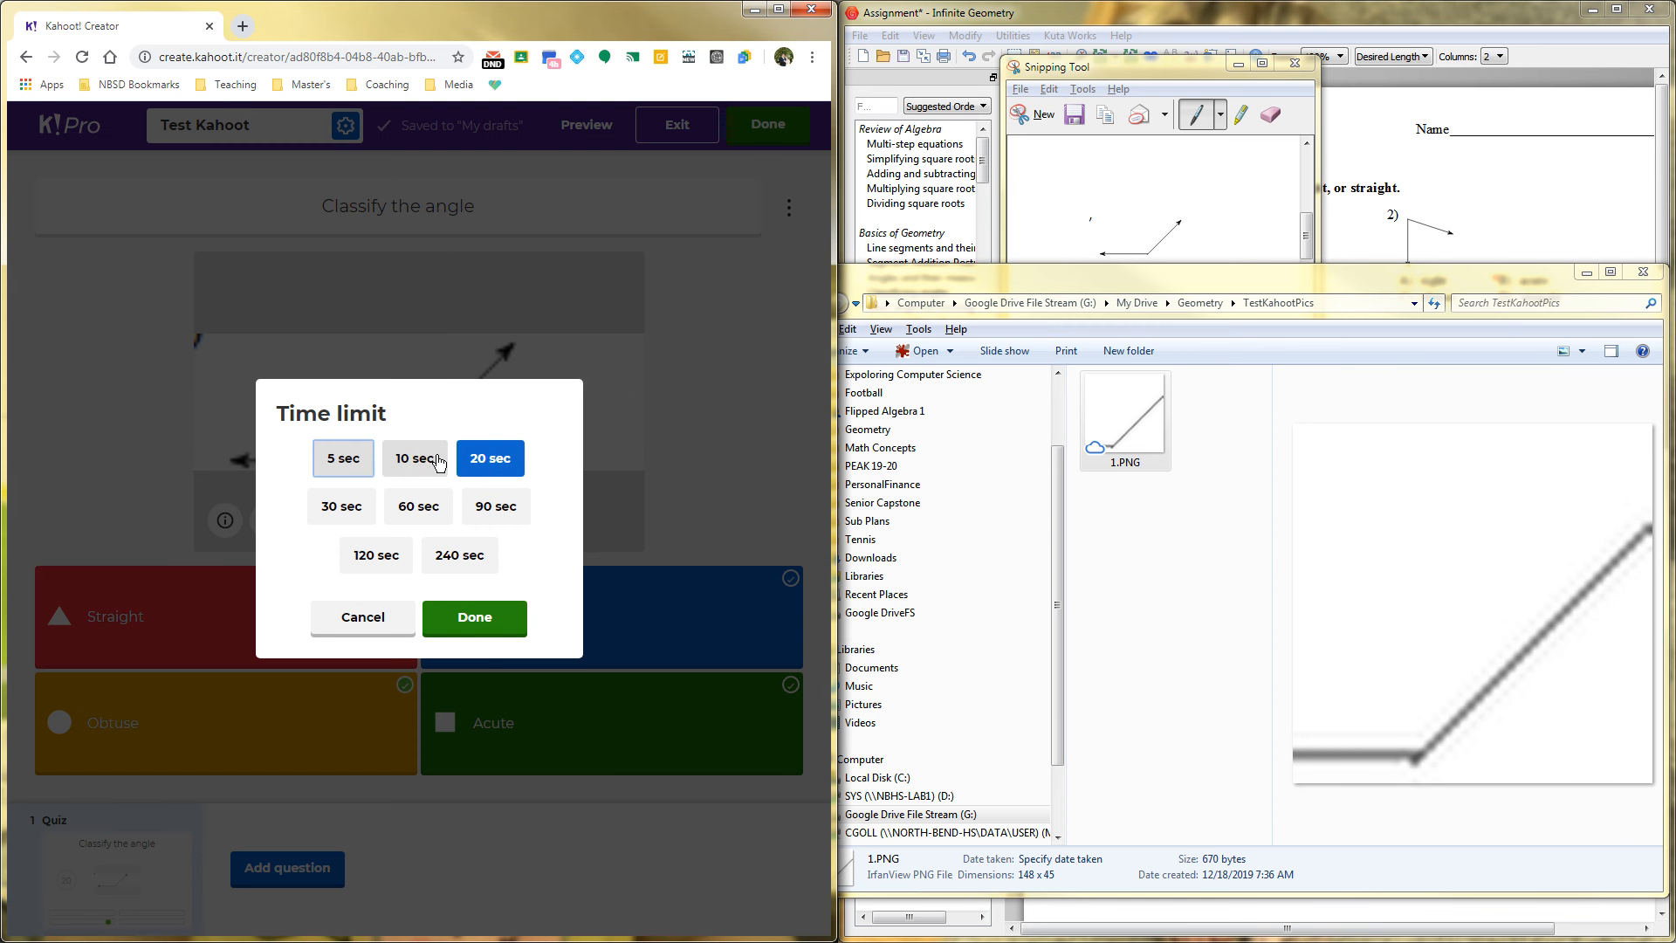
left_click(343, 458)
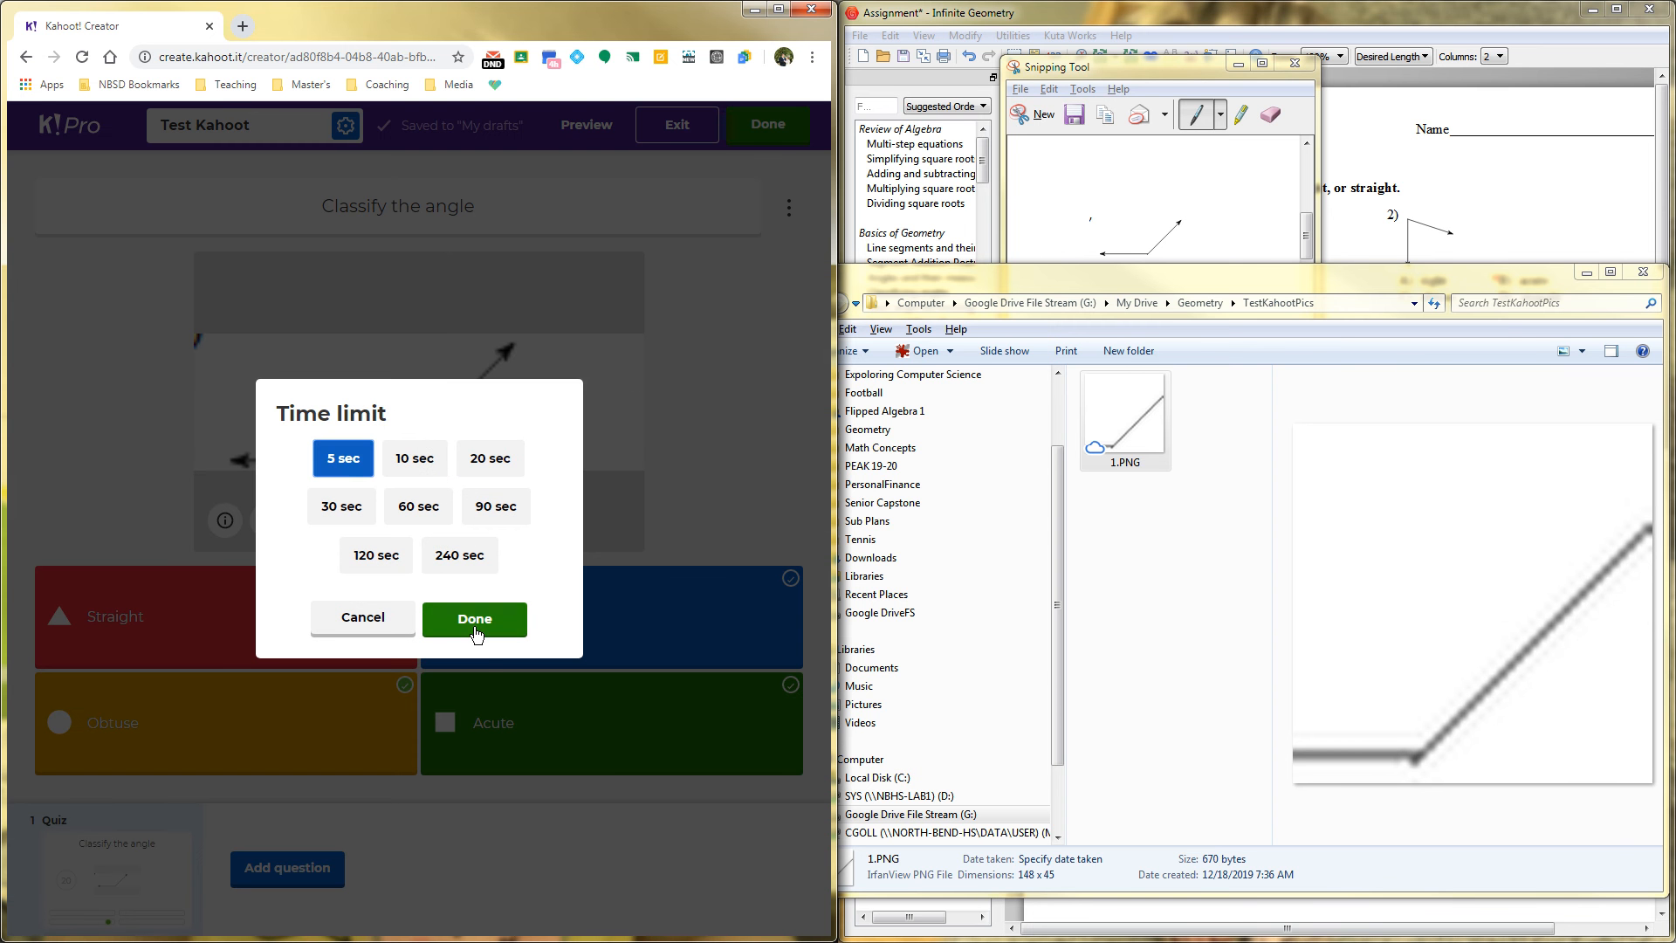
left_click(475, 626)
Look at the points options of the first question and close them without a change
left_click(788, 207)
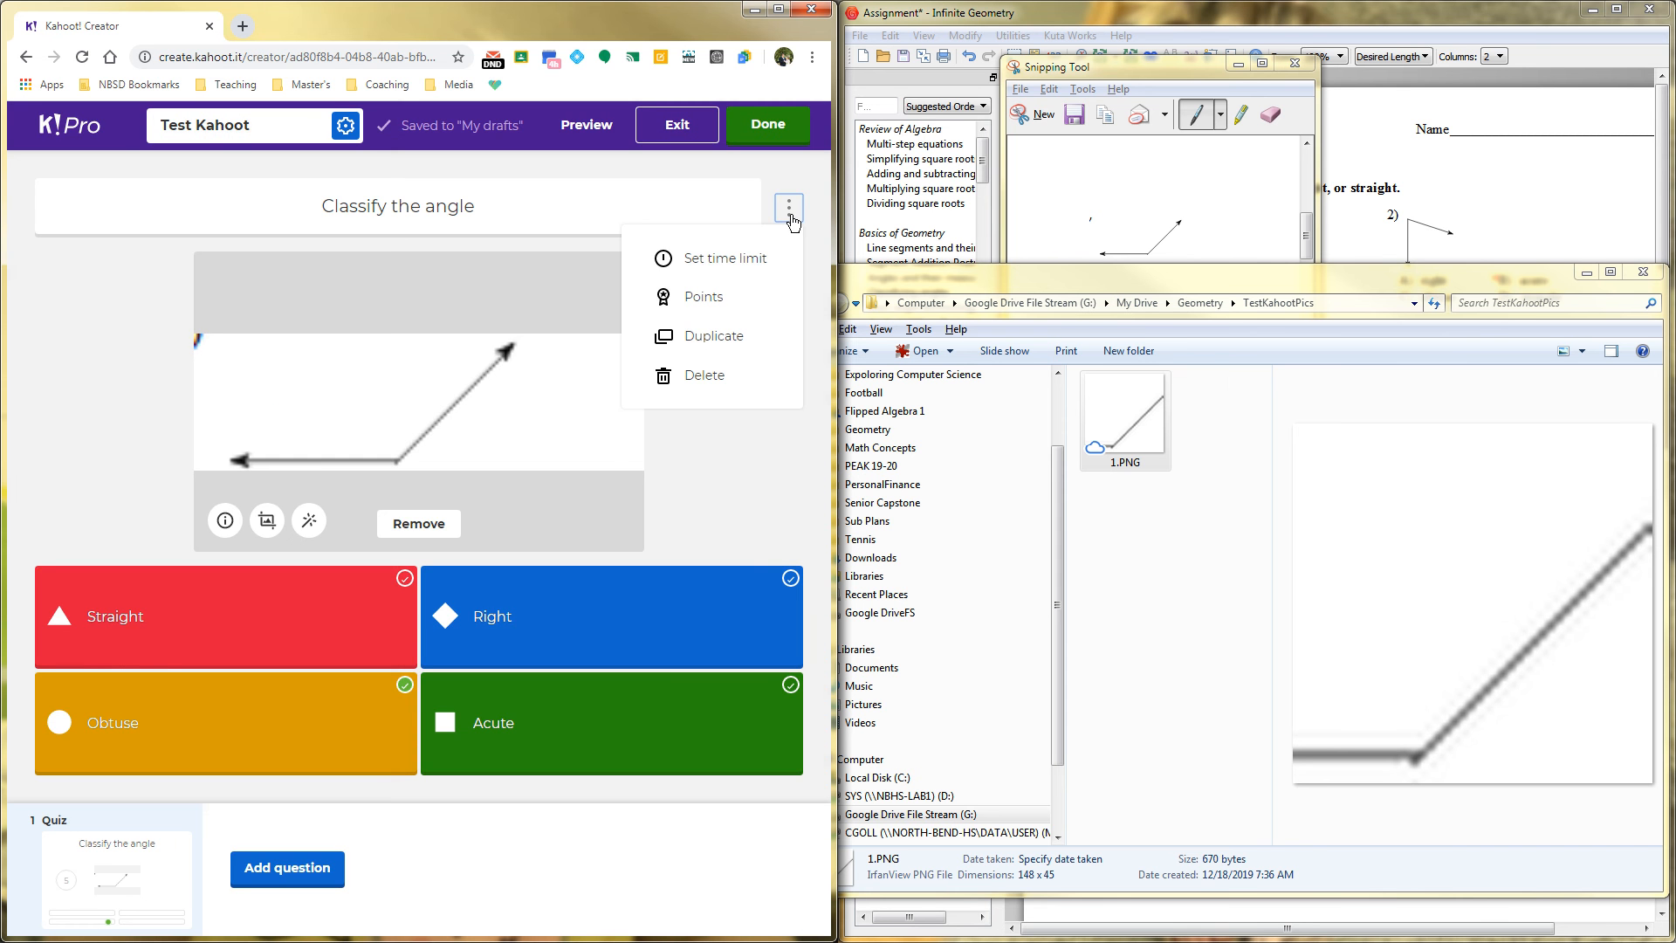
left_click(718, 300)
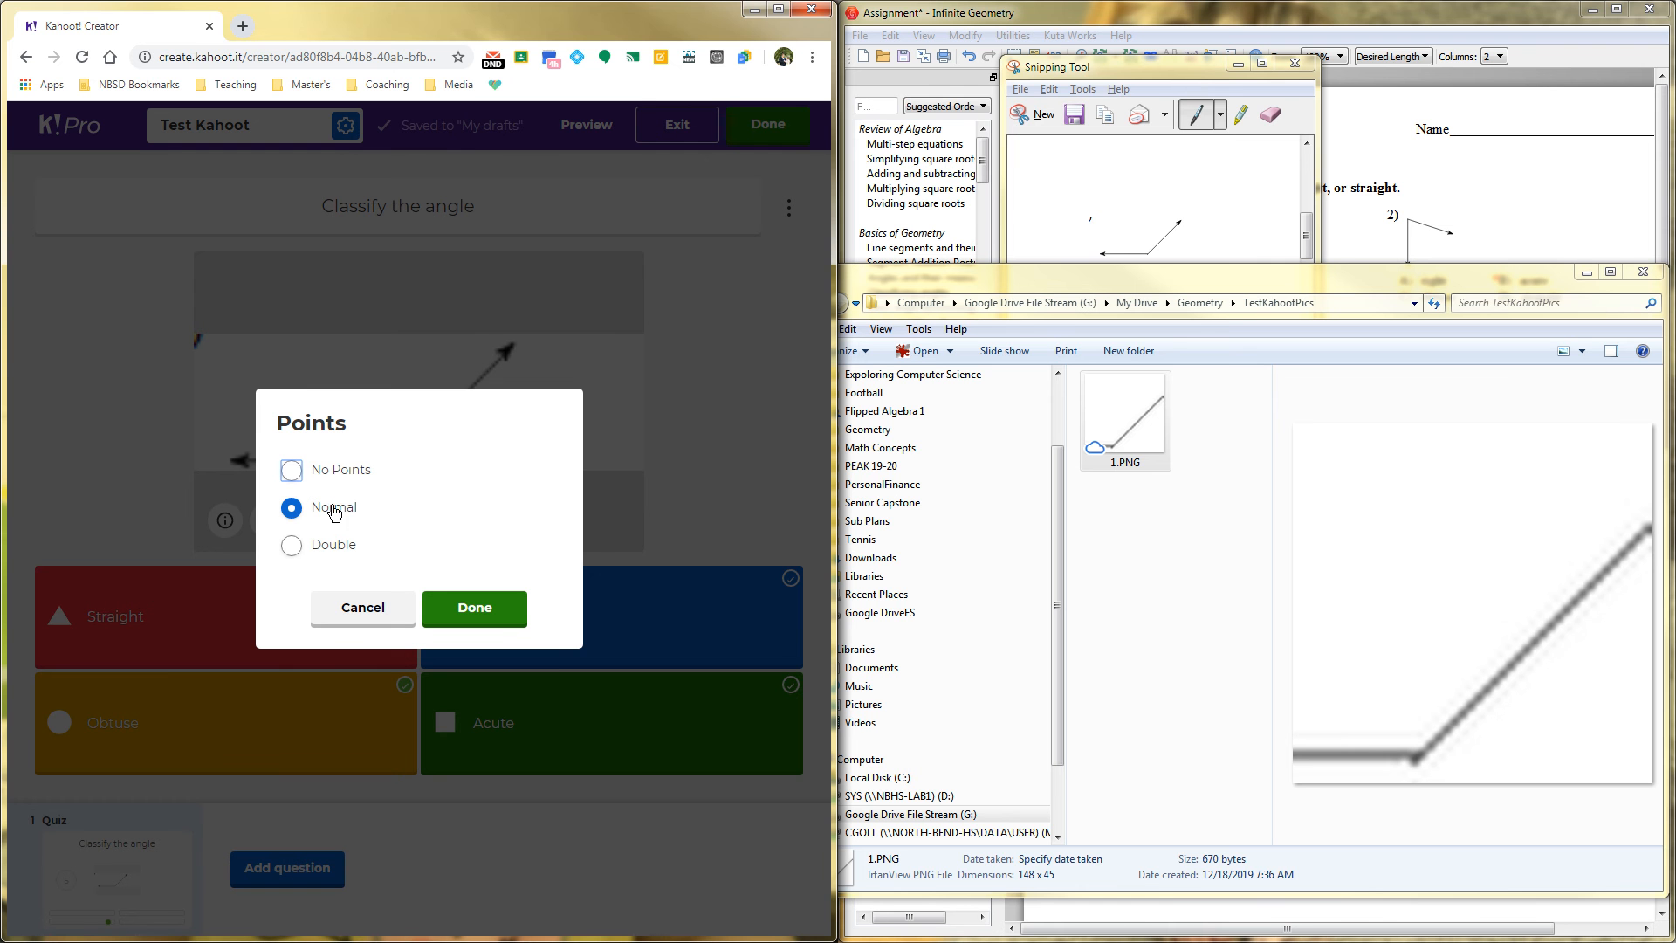
left_click(377, 611)
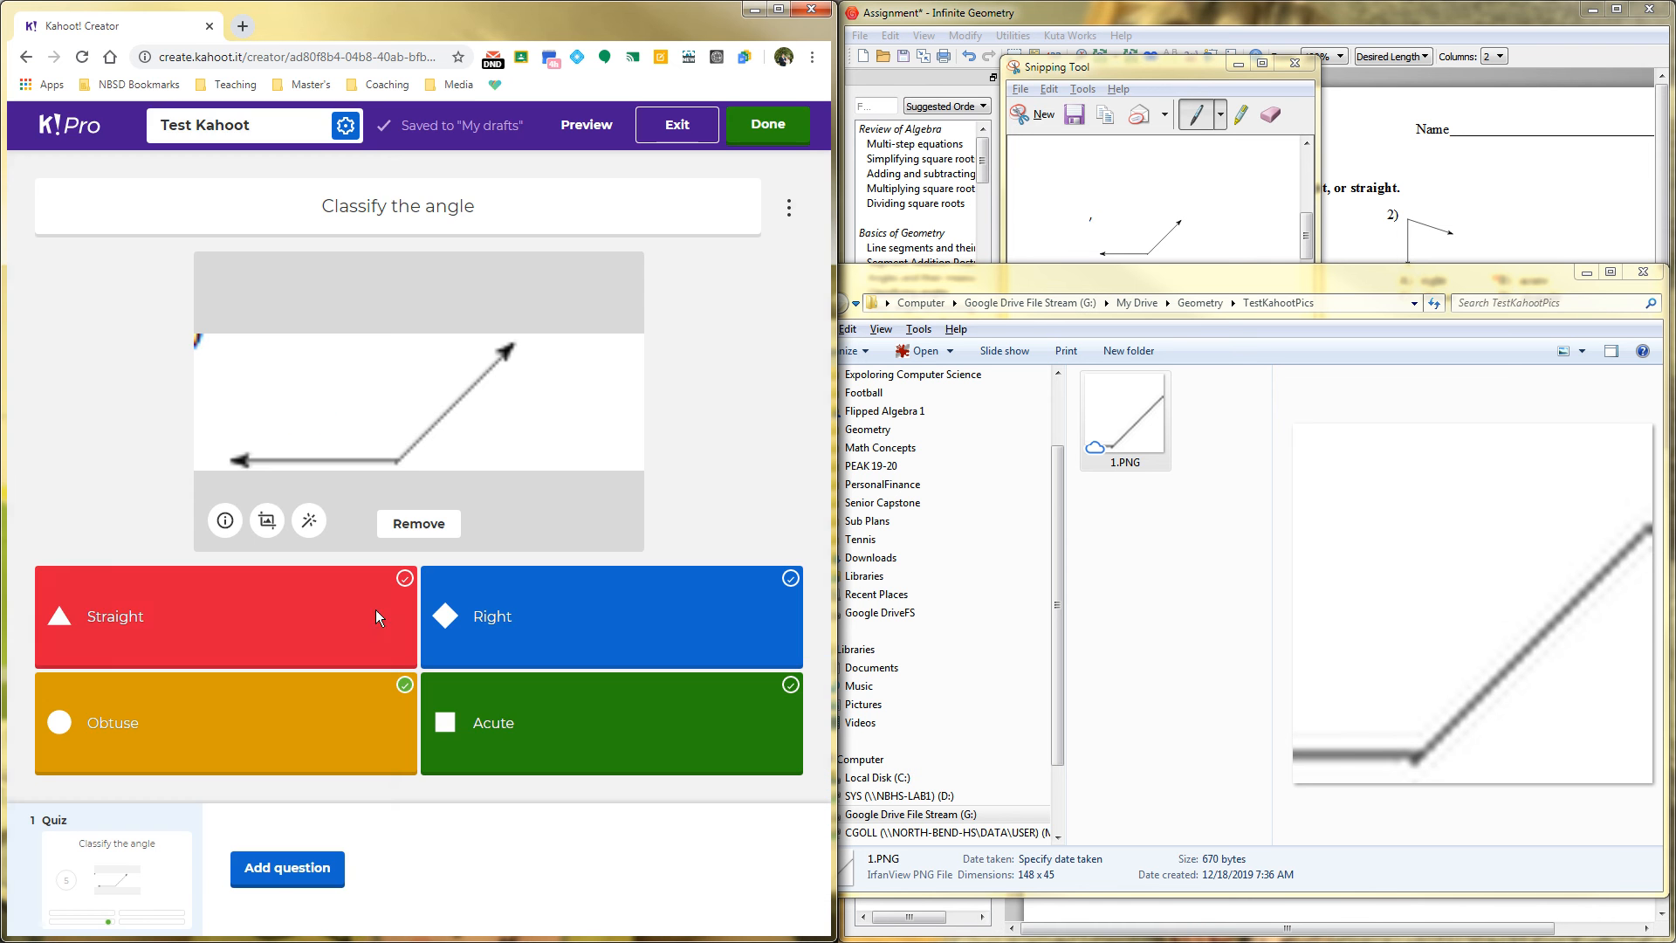
Duplicate the first question and clear Obtuse as the correct answer in the copy
left_click(787, 210)
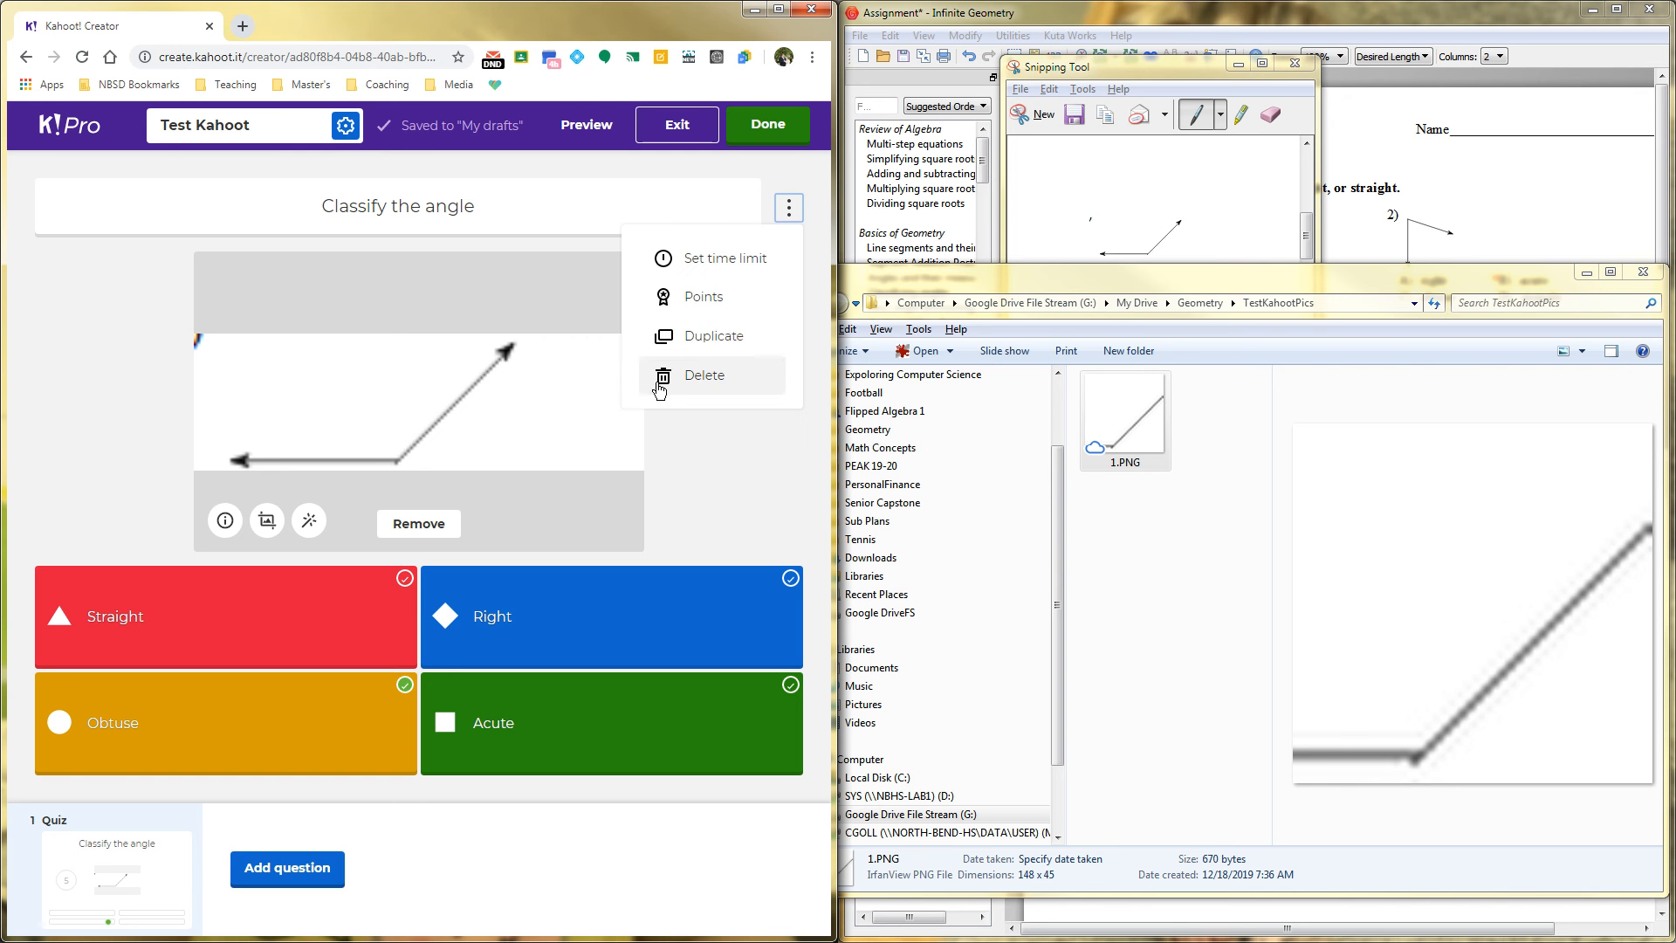
left_click(704, 339)
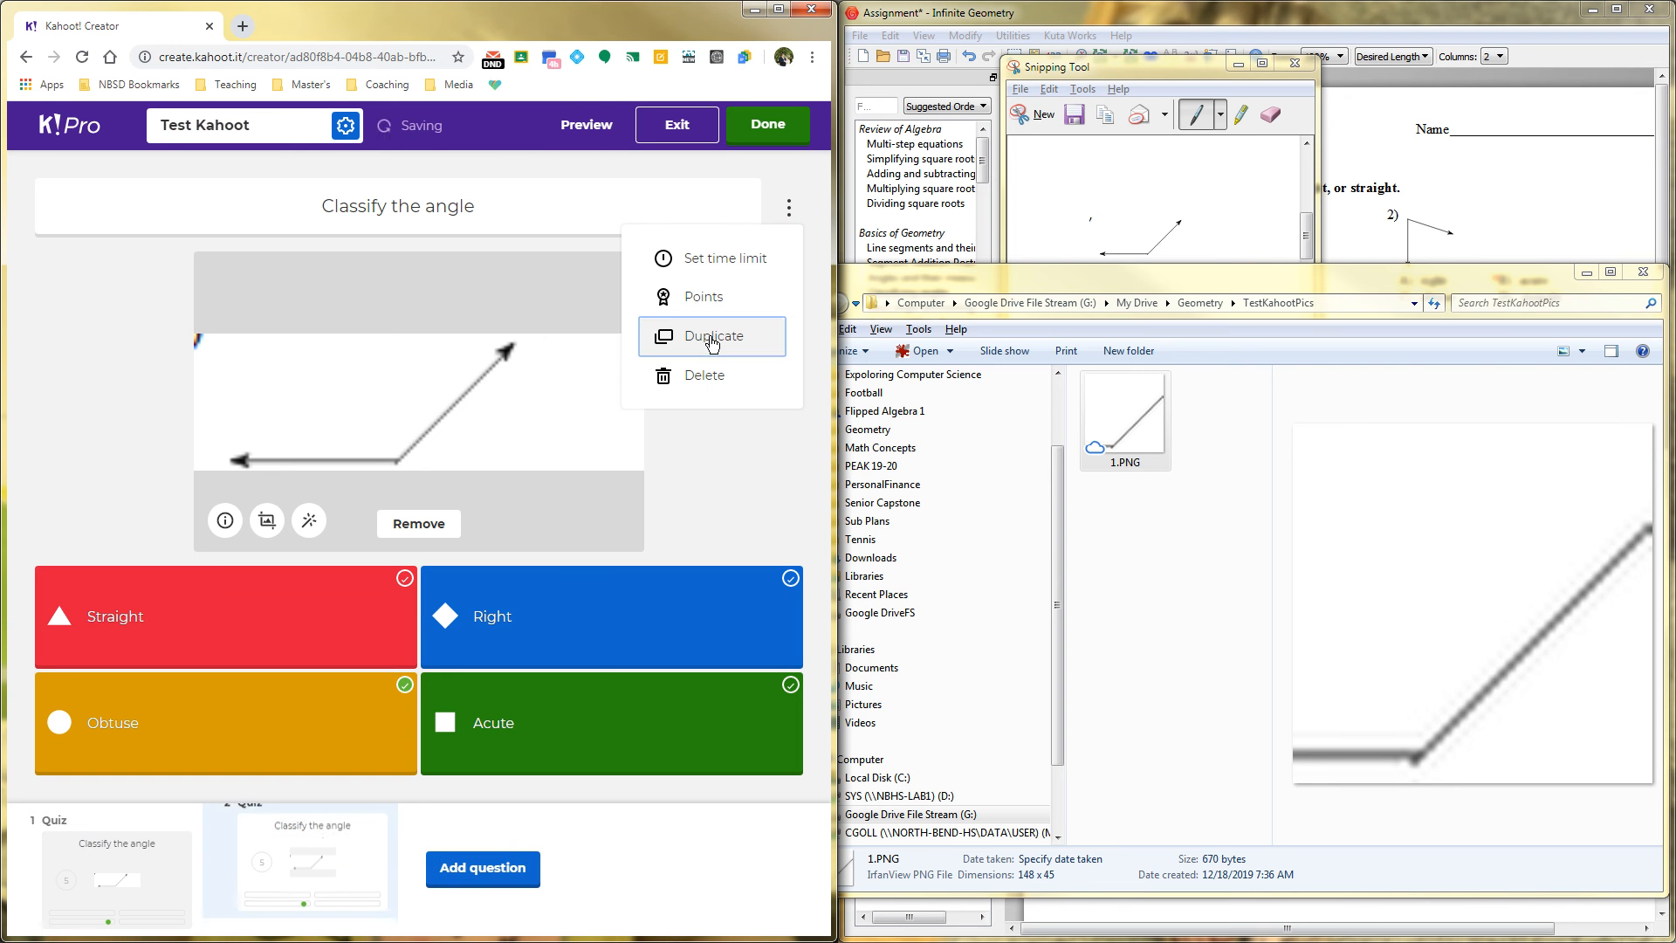
left_click(321, 859)
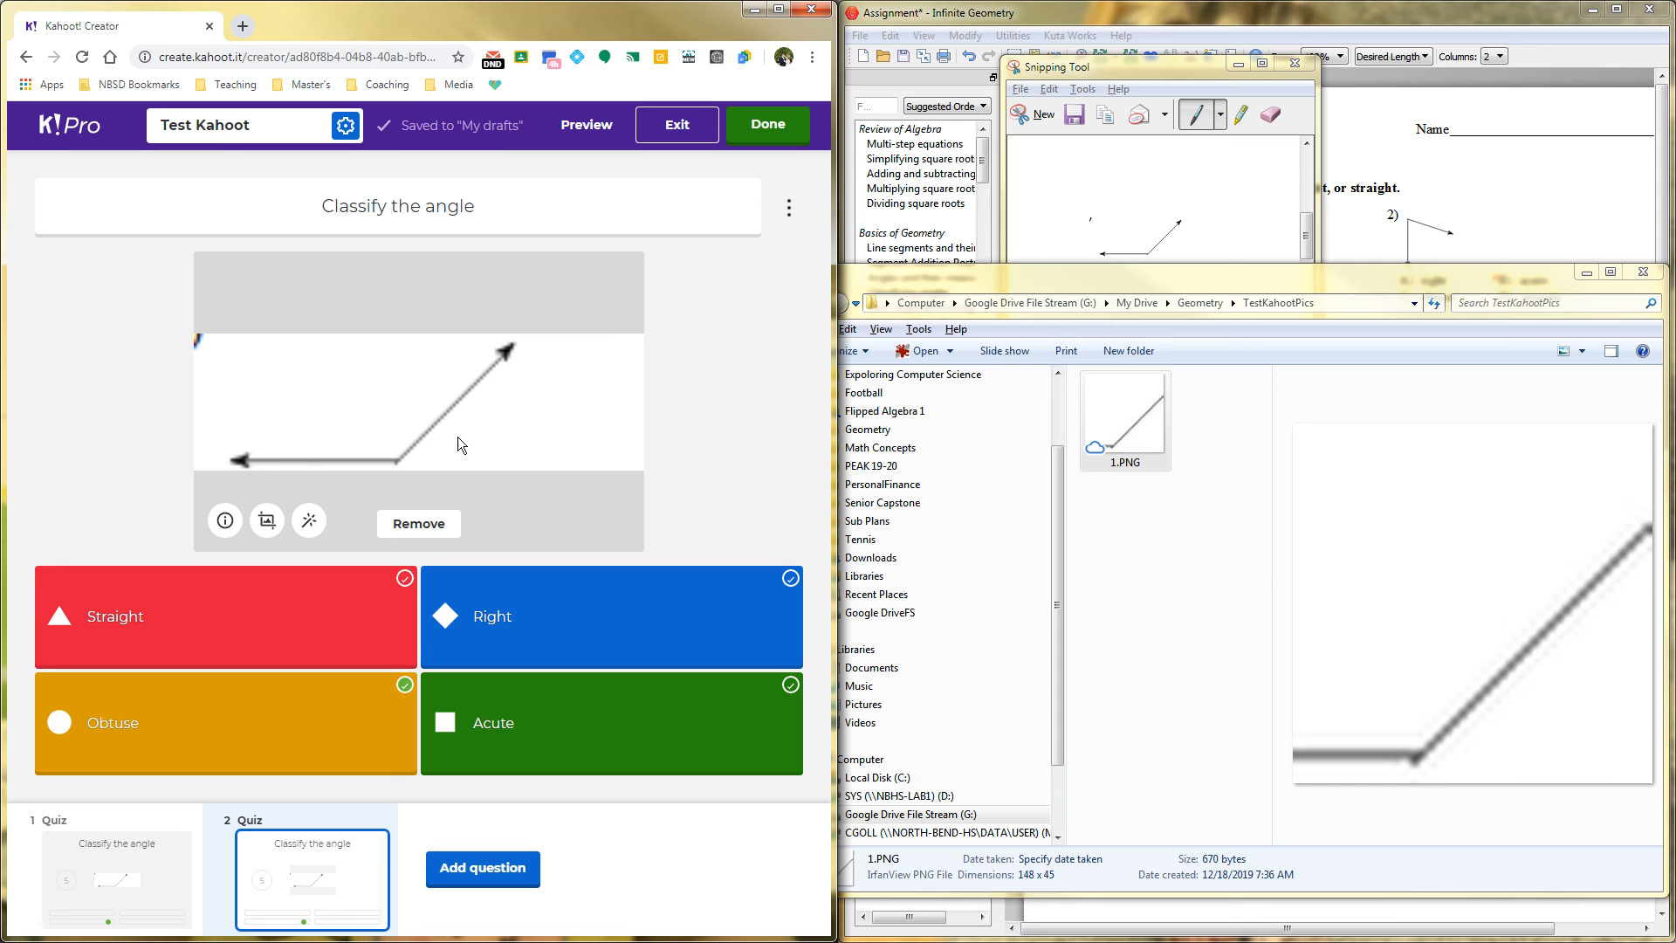
left_click(403, 686)
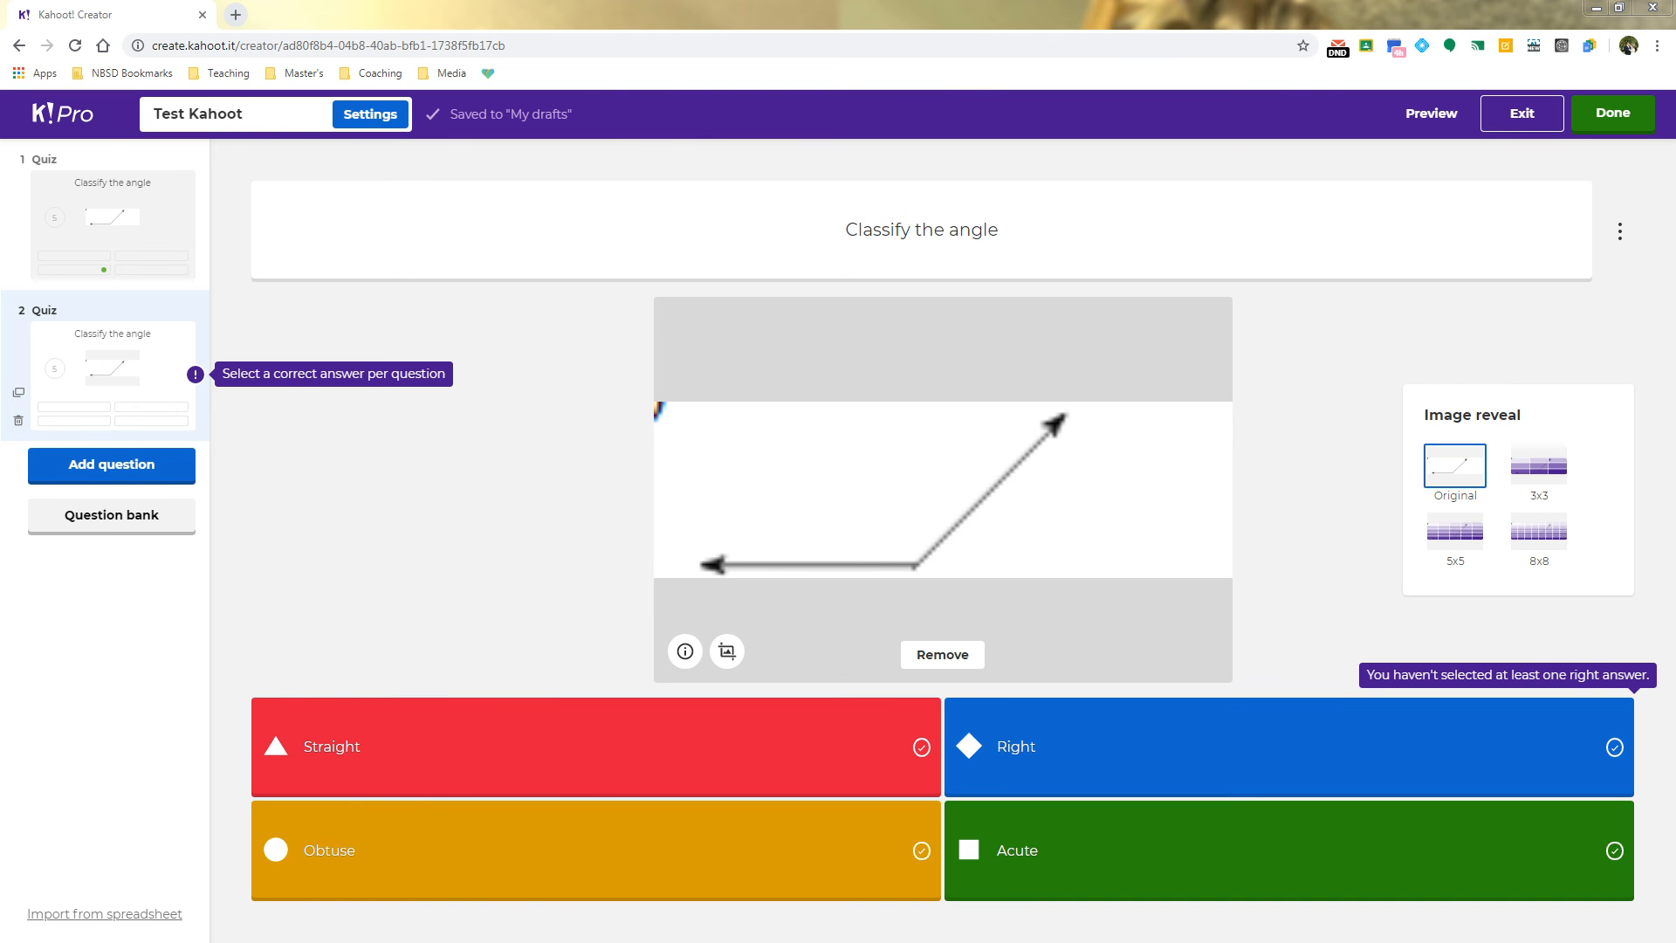
Replace the image of question 2 with 2.PNG from the TestKahootPics folder and mark Acute as the correct answer
key("alt+Tab")
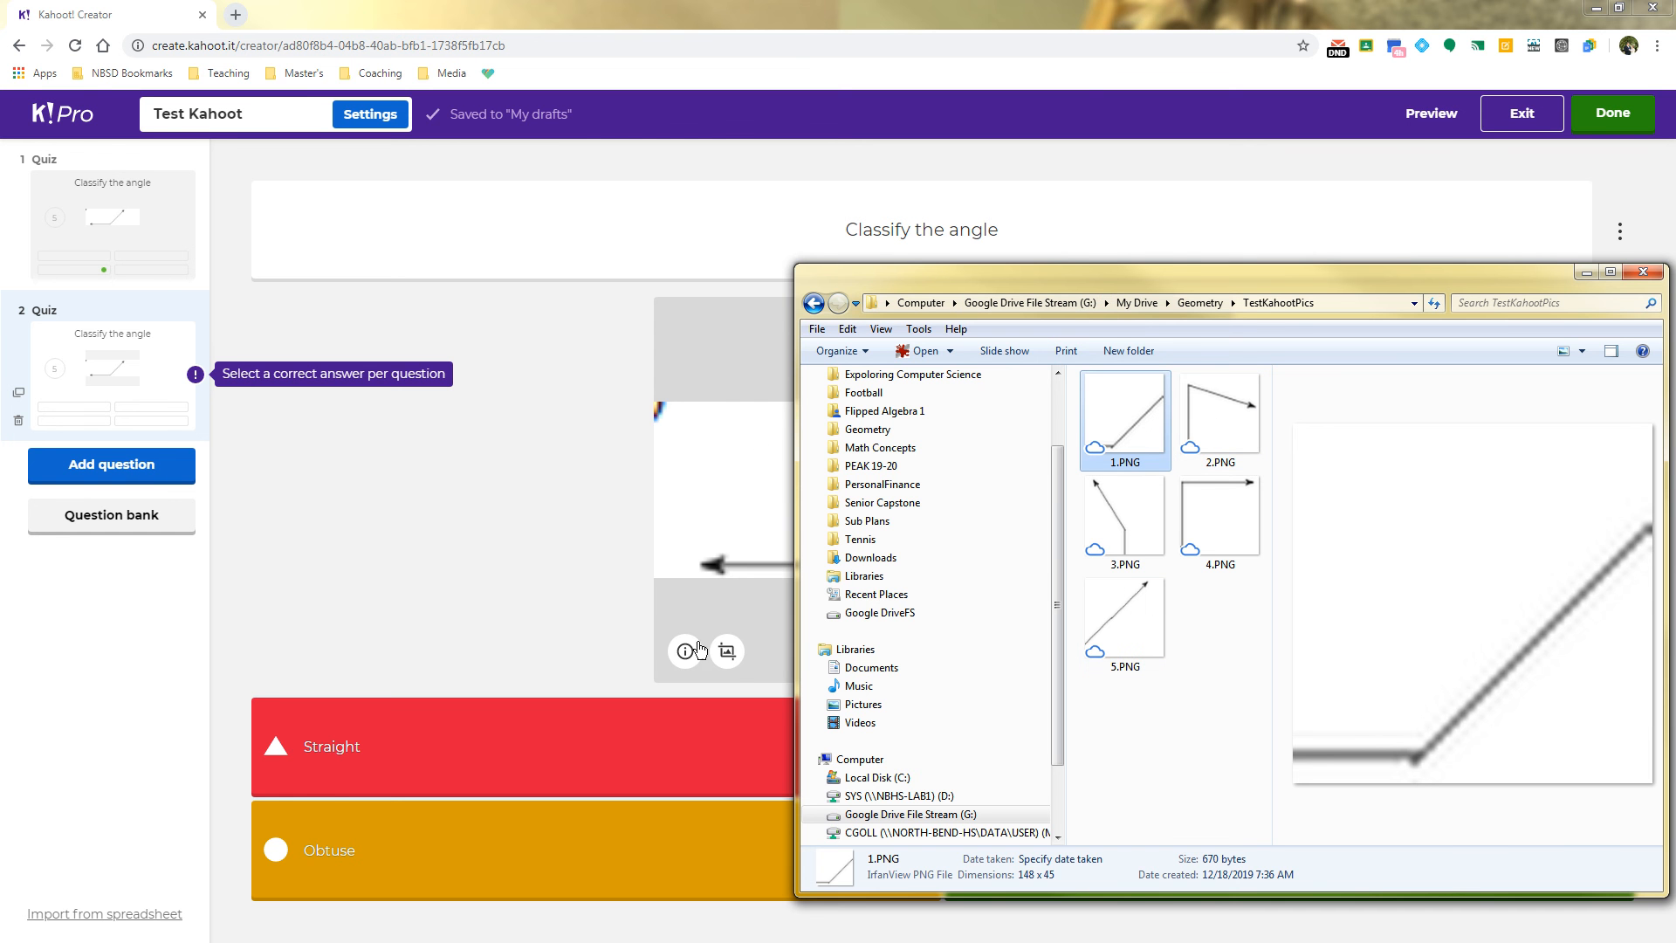
left_click_drag(1217, 421, 737, 504)
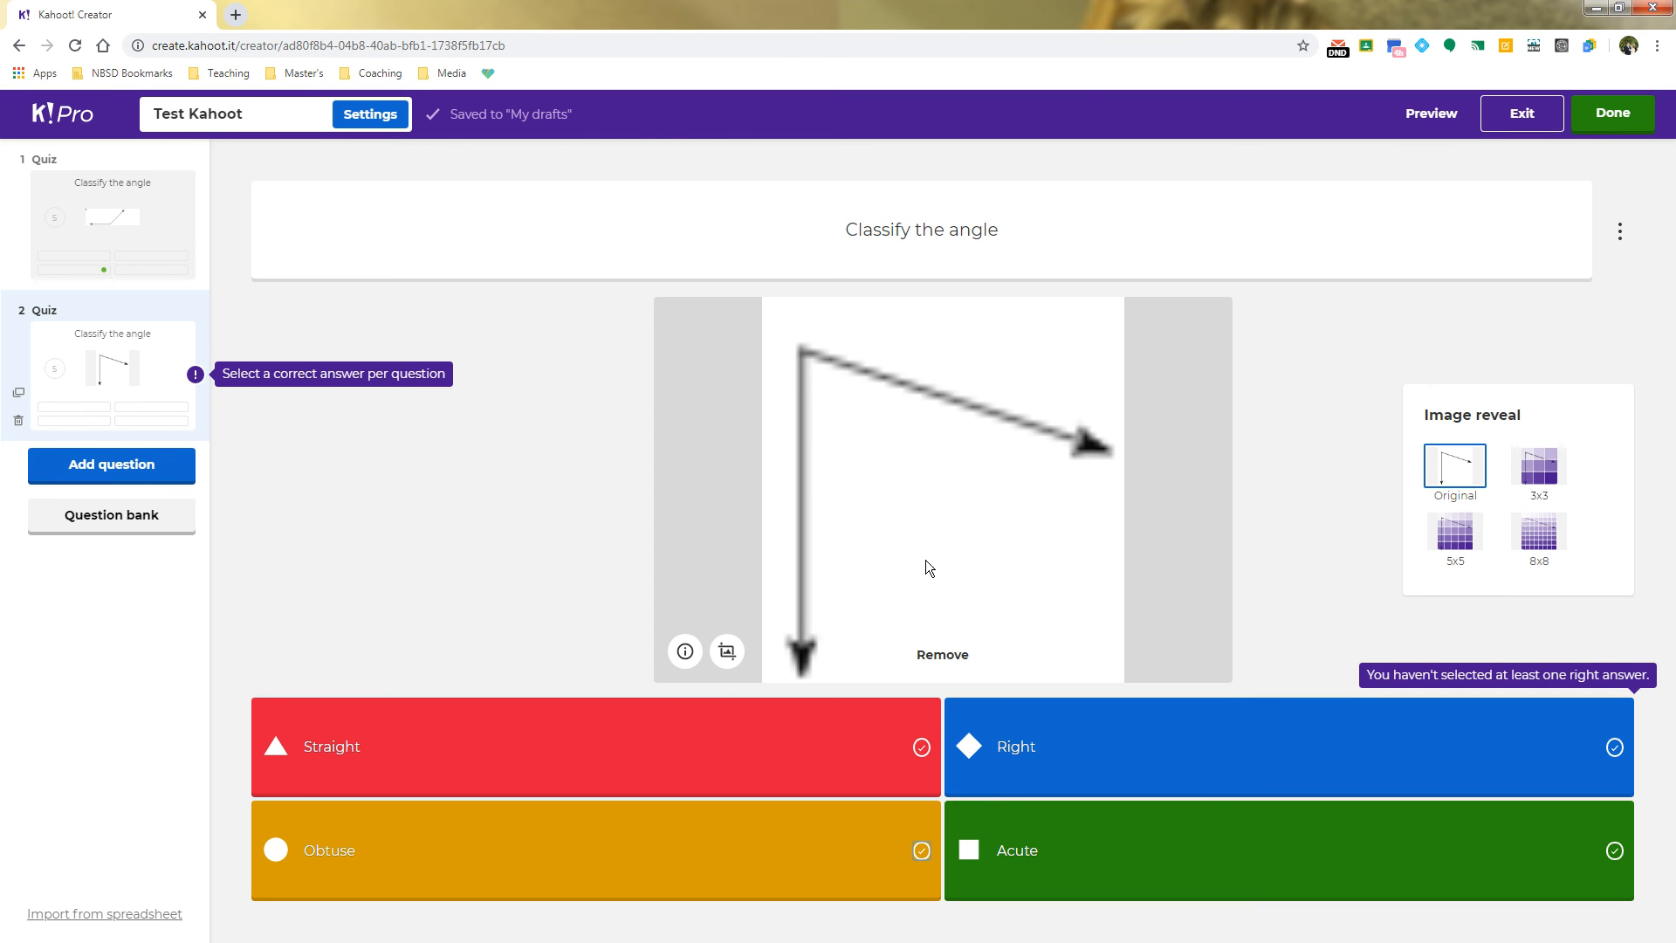
left_click(1615, 851)
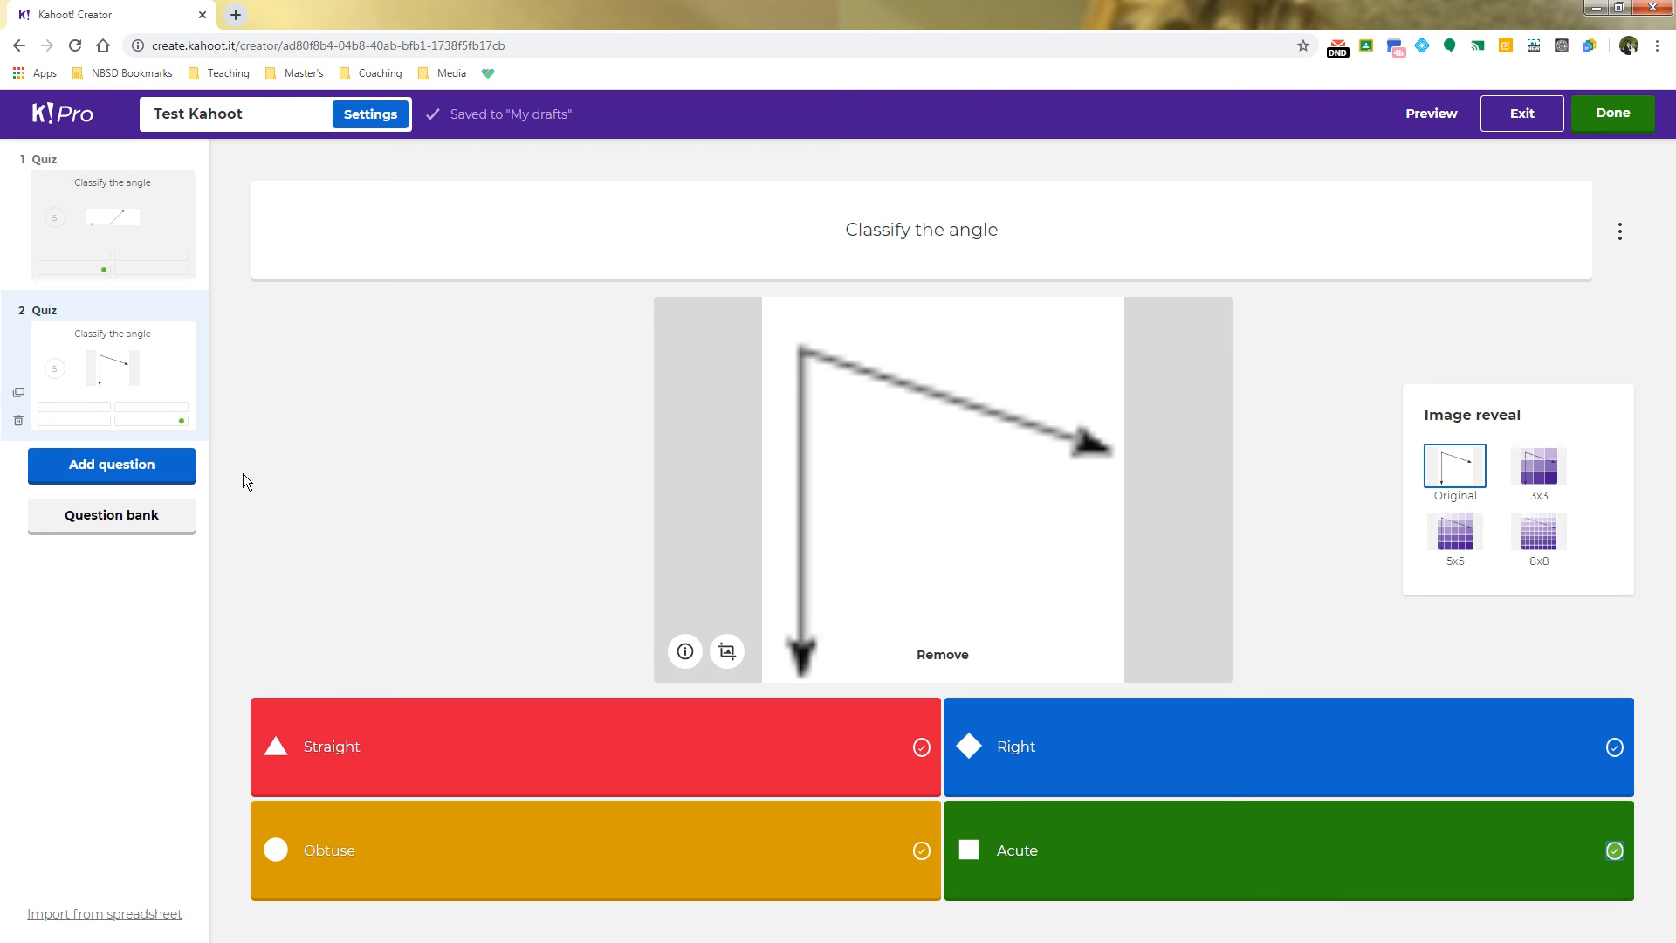
Duplicate question 2, then give the original the 3.PNG image and change its correct answer to Obtuse
left_click(19, 392)
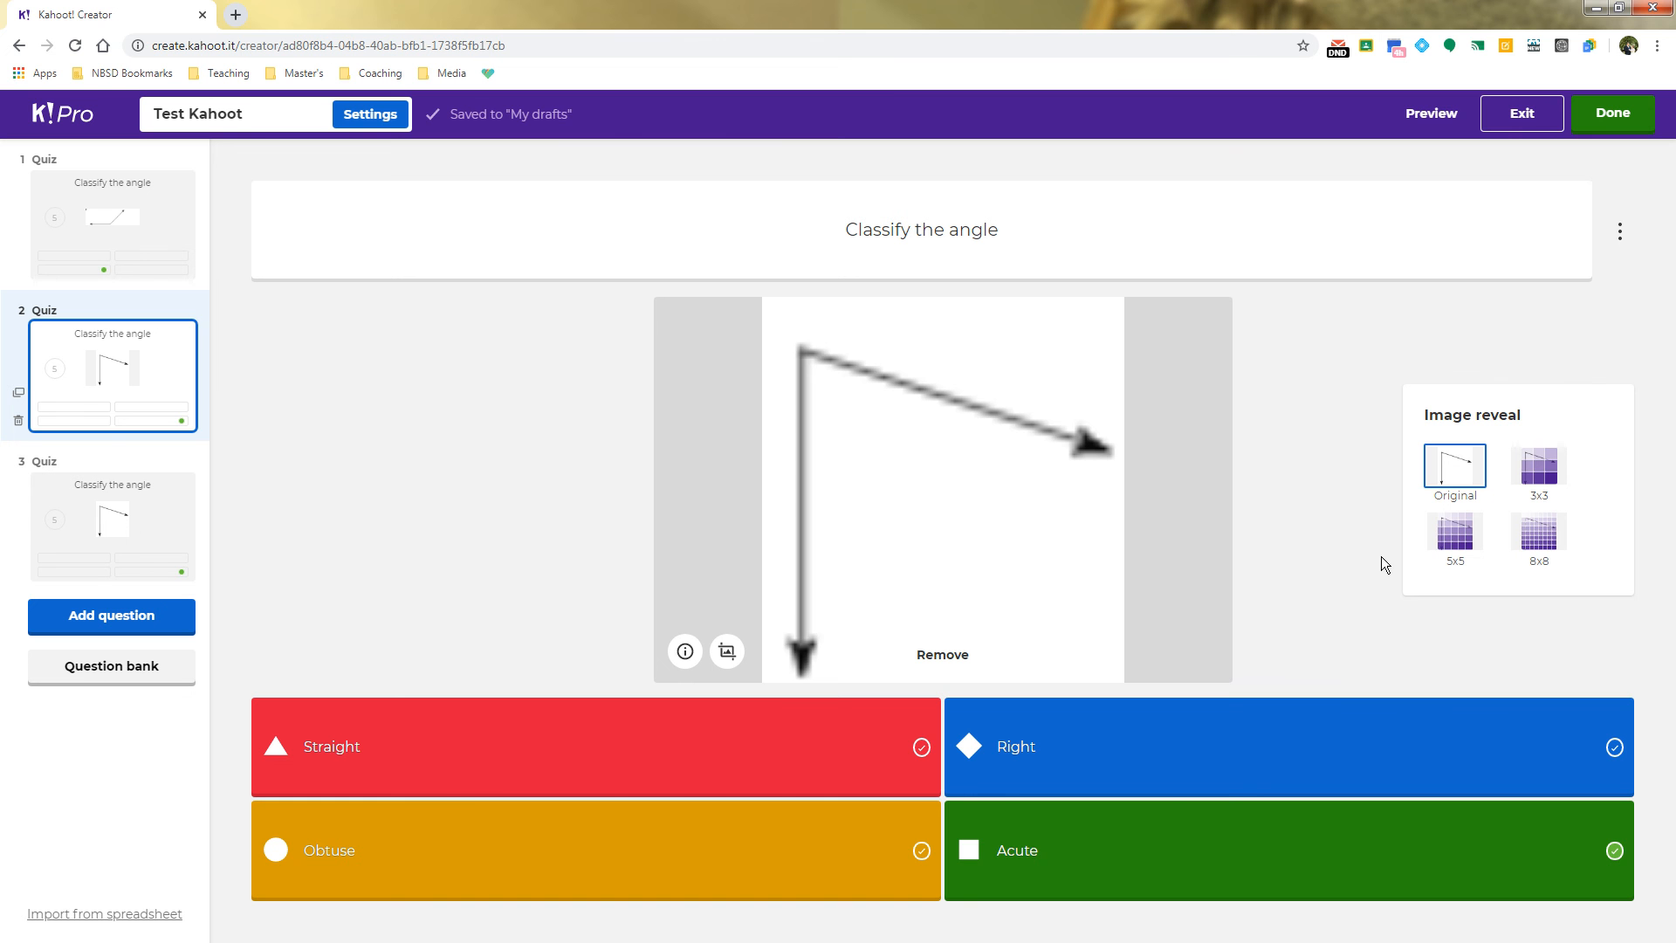
key("alt+Tab")
left_click_drag(1124, 520, 738, 518)
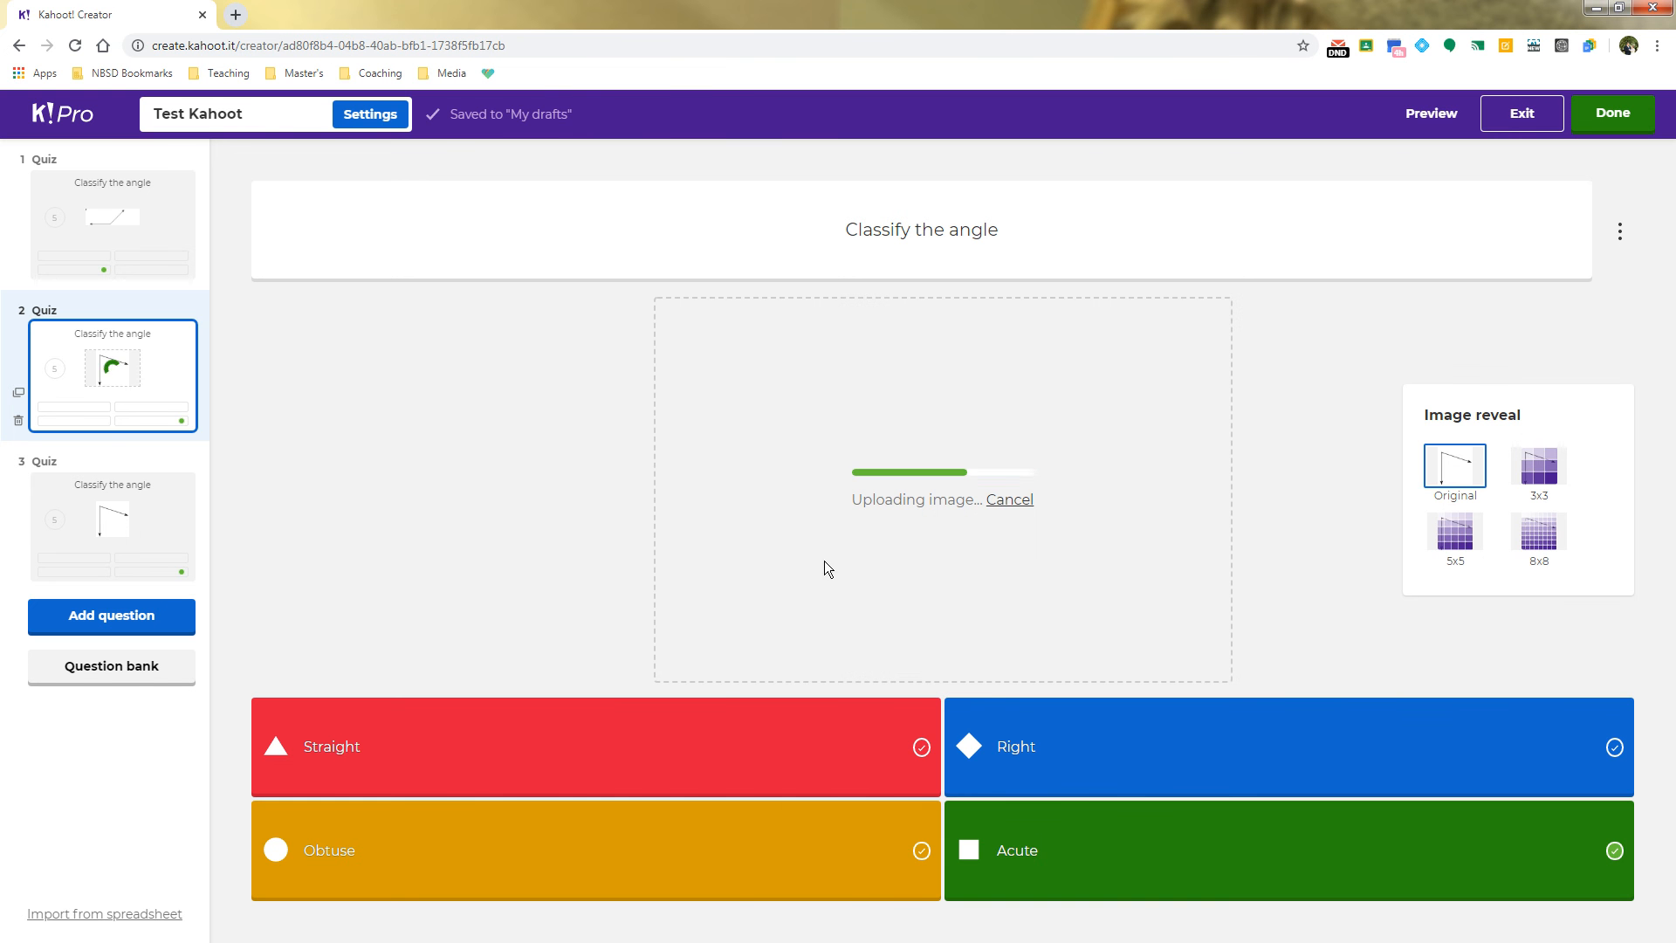
left_click(1614, 851)
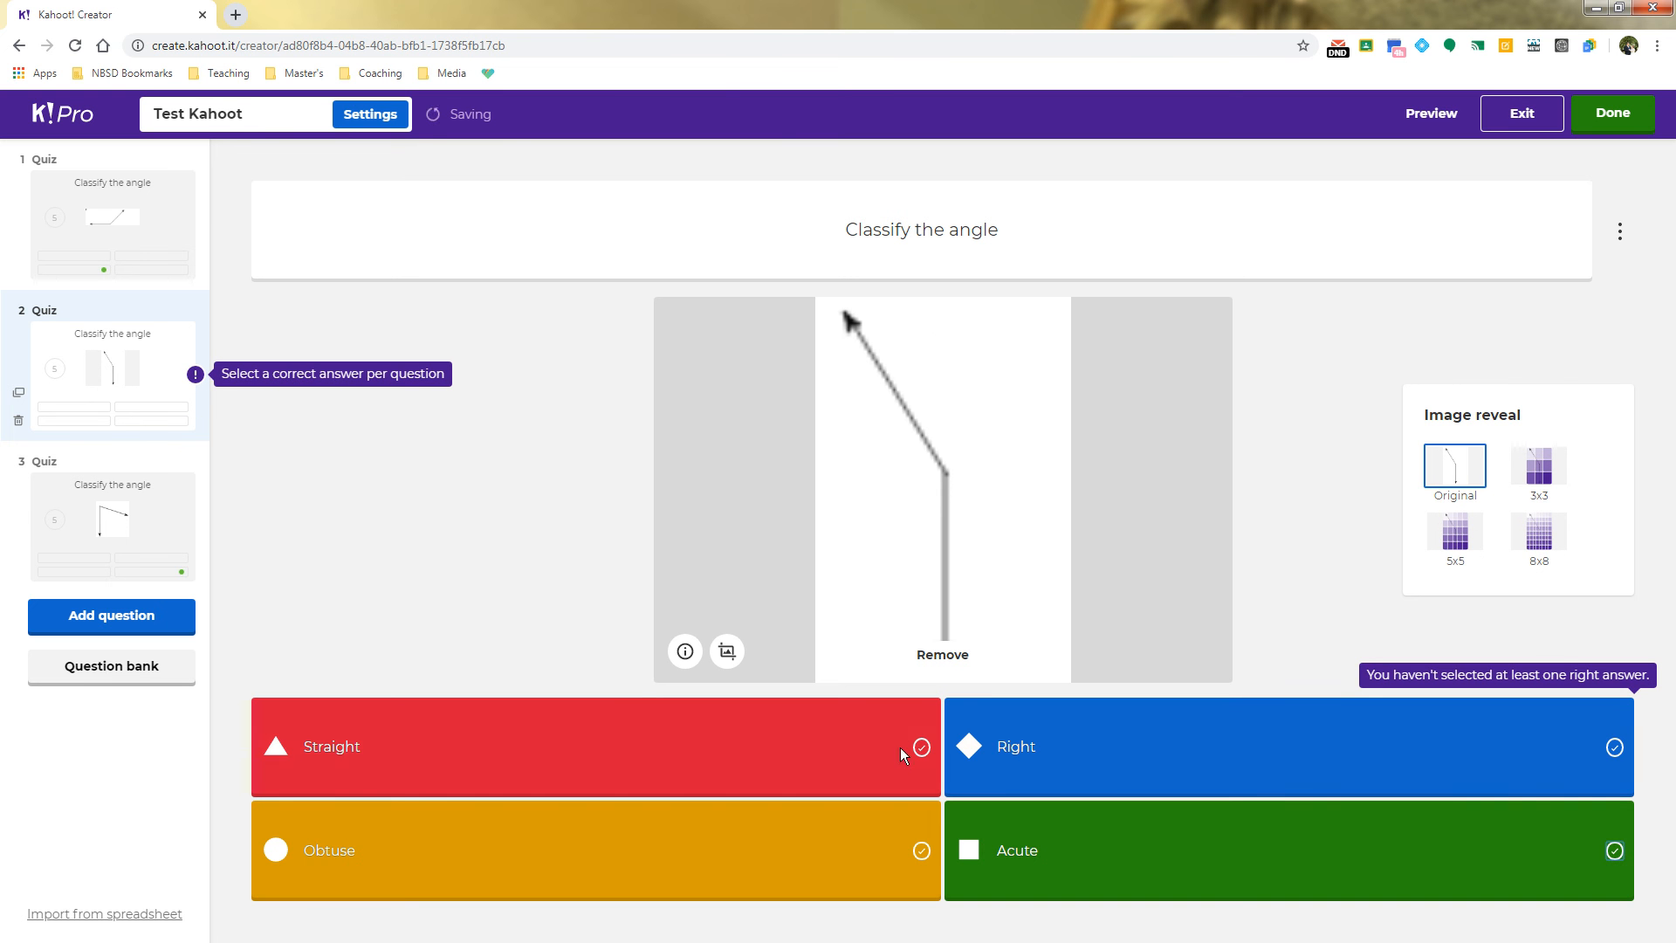
left_click(921, 850)
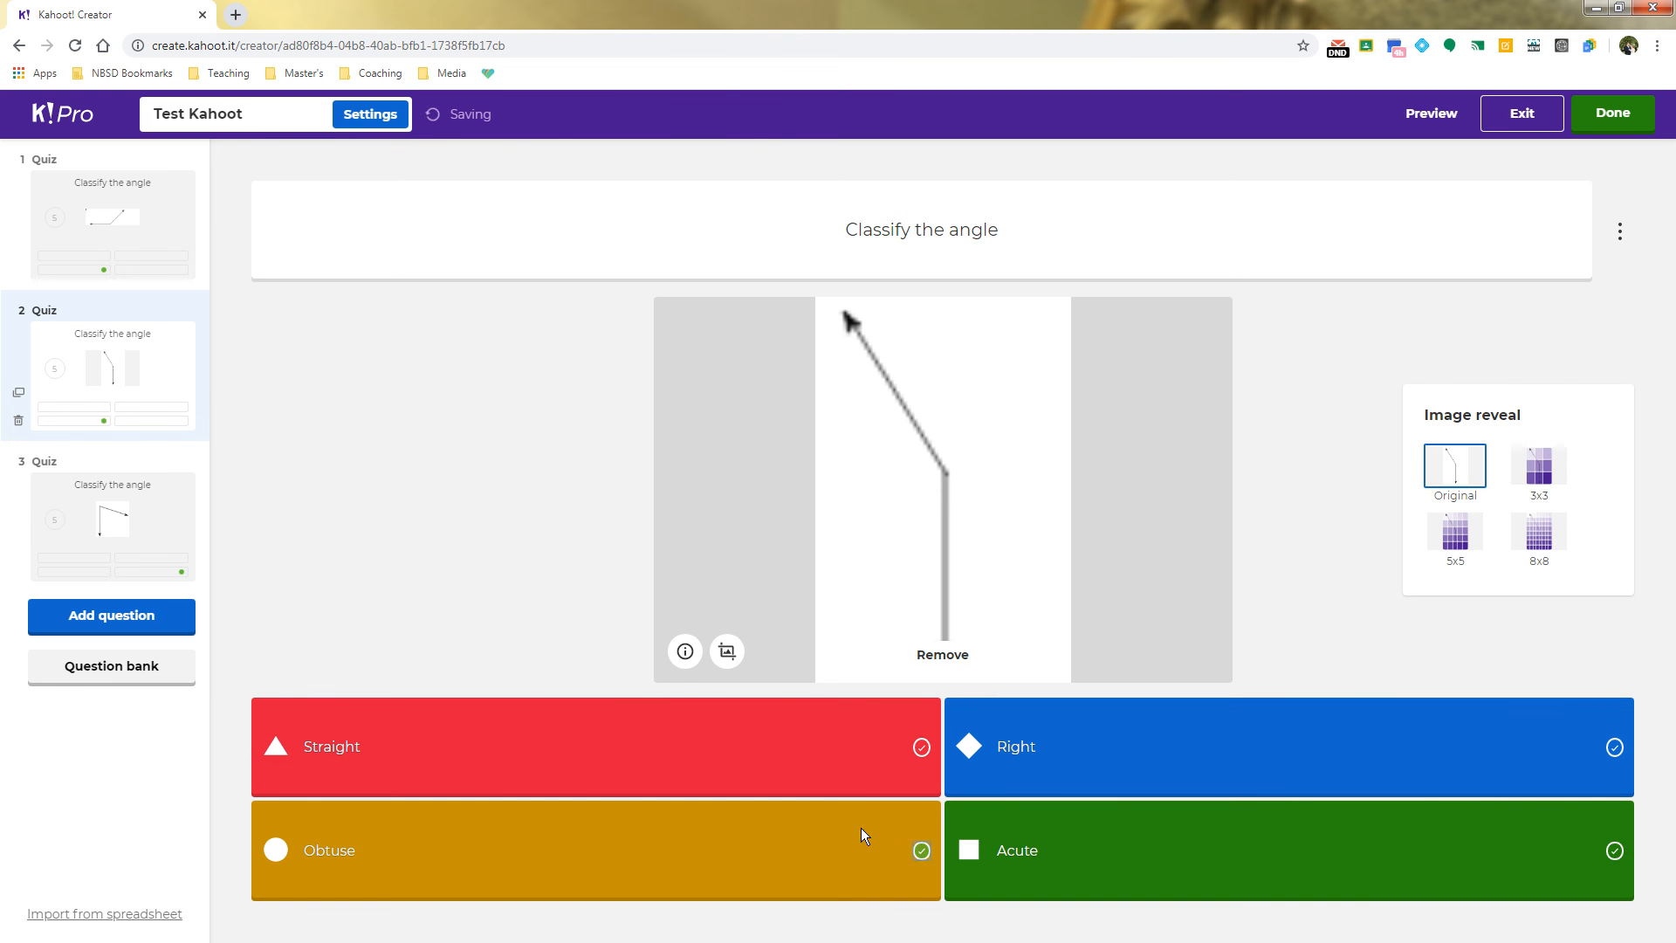
Duplicate the question with the 3.PNG diagram and replace the image of the new question 3 with 4.PNG
key("alt+Tab")
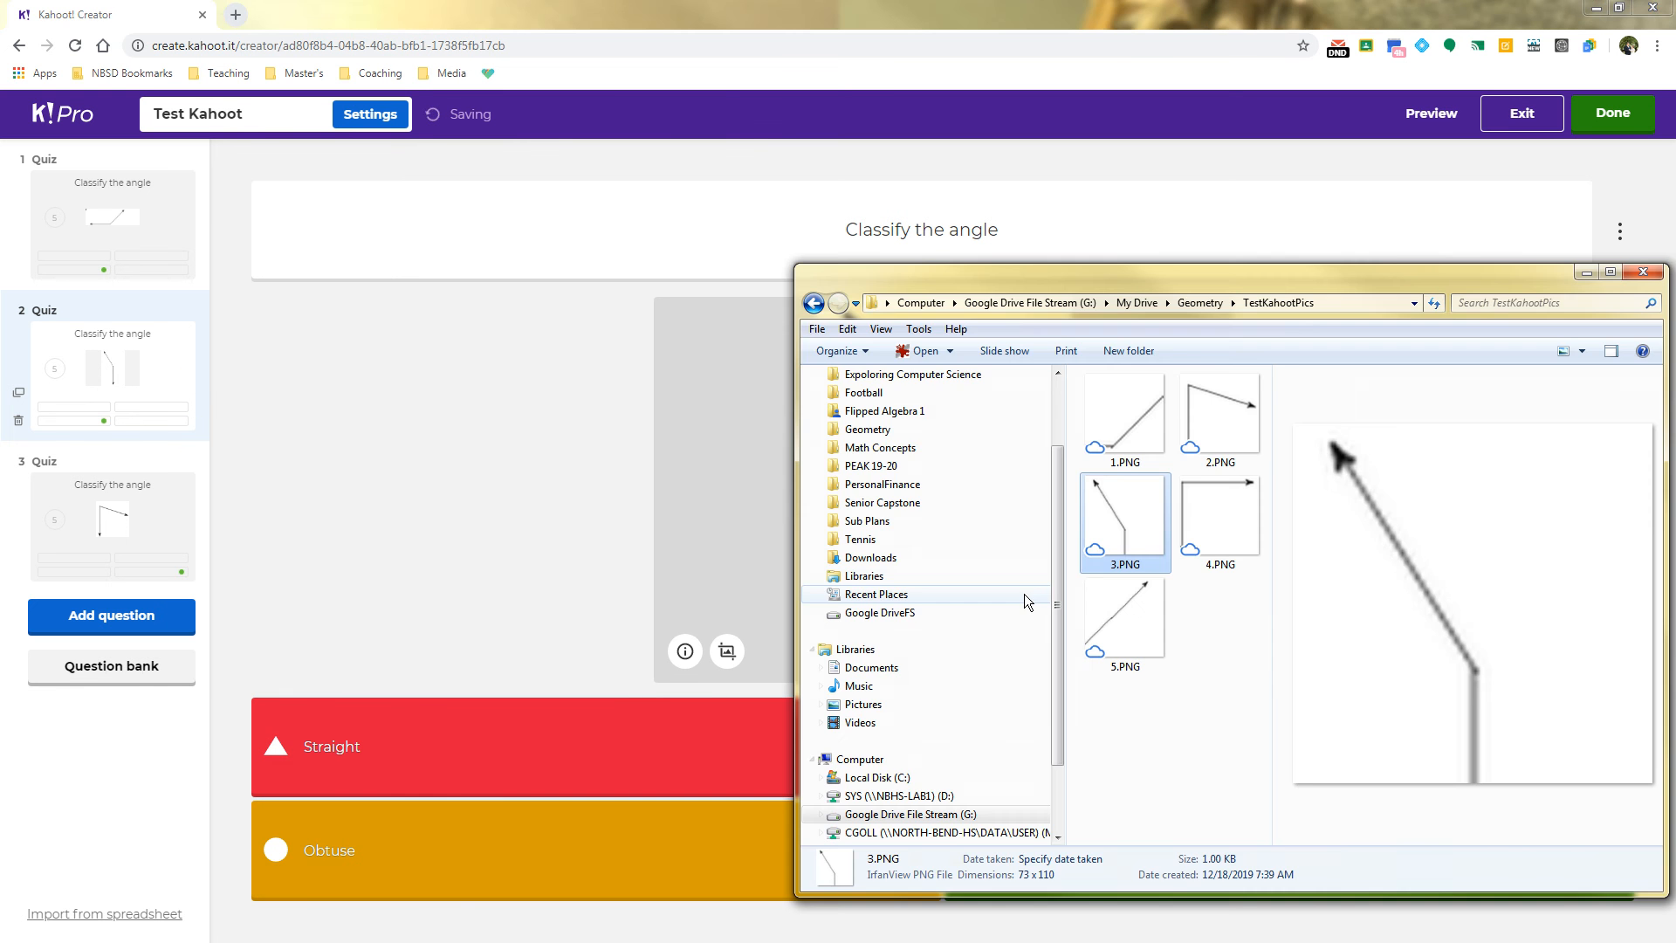
left_click(18, 544)
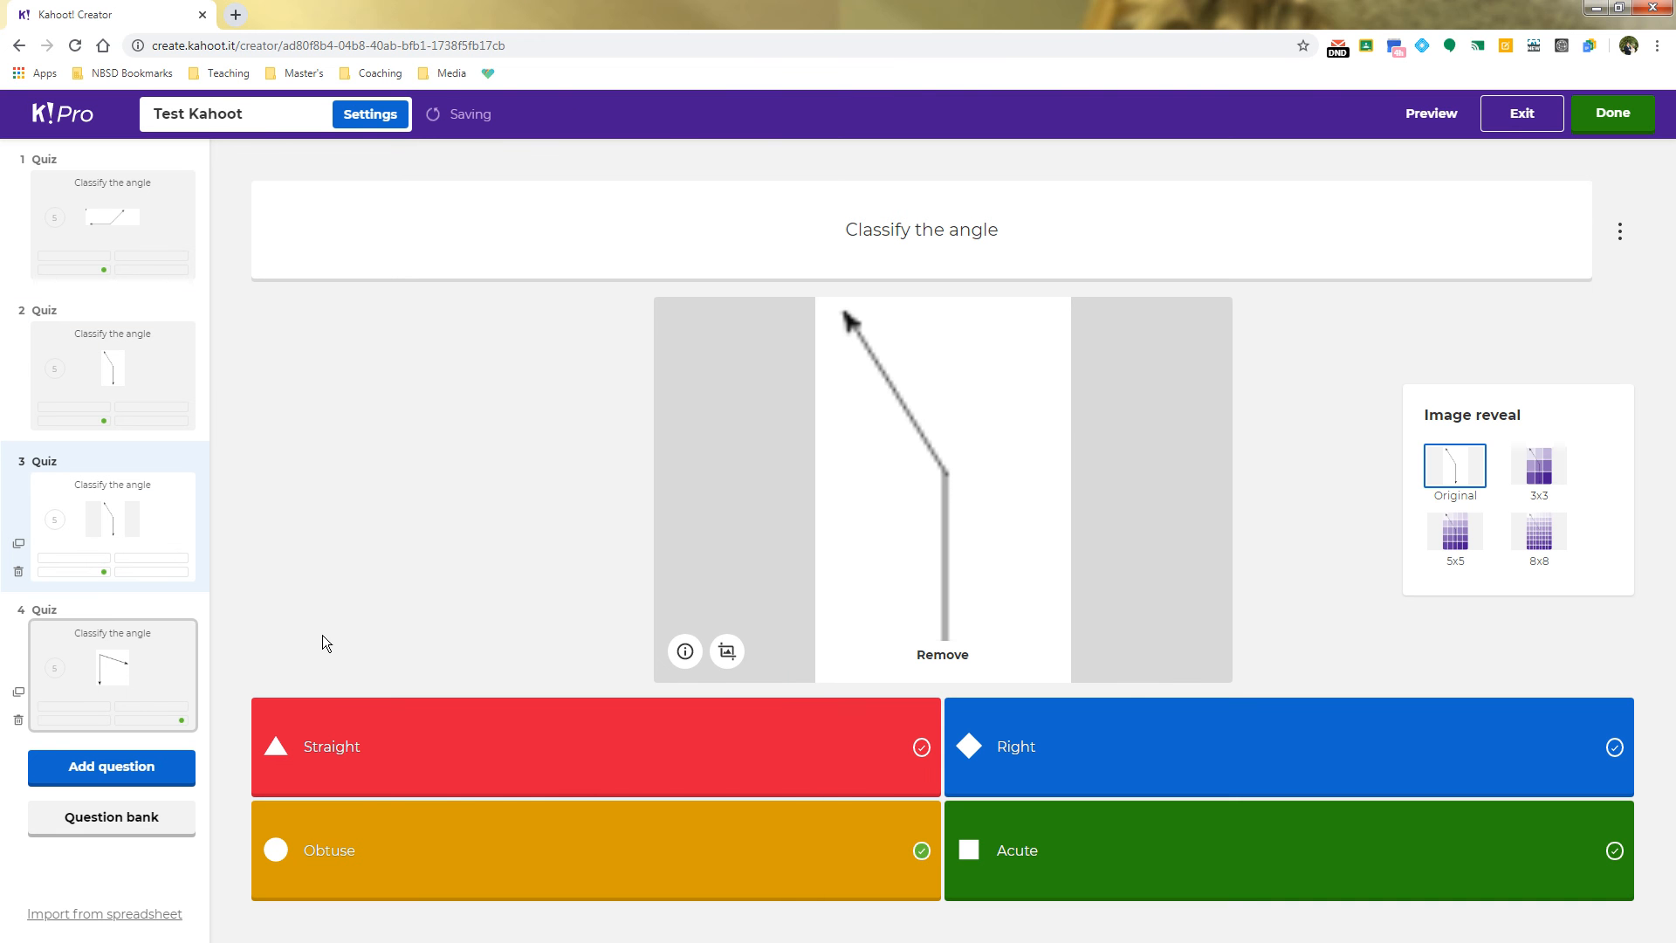
key("alt+Tab")
left_click_drag(1238, 519, 731, 508)
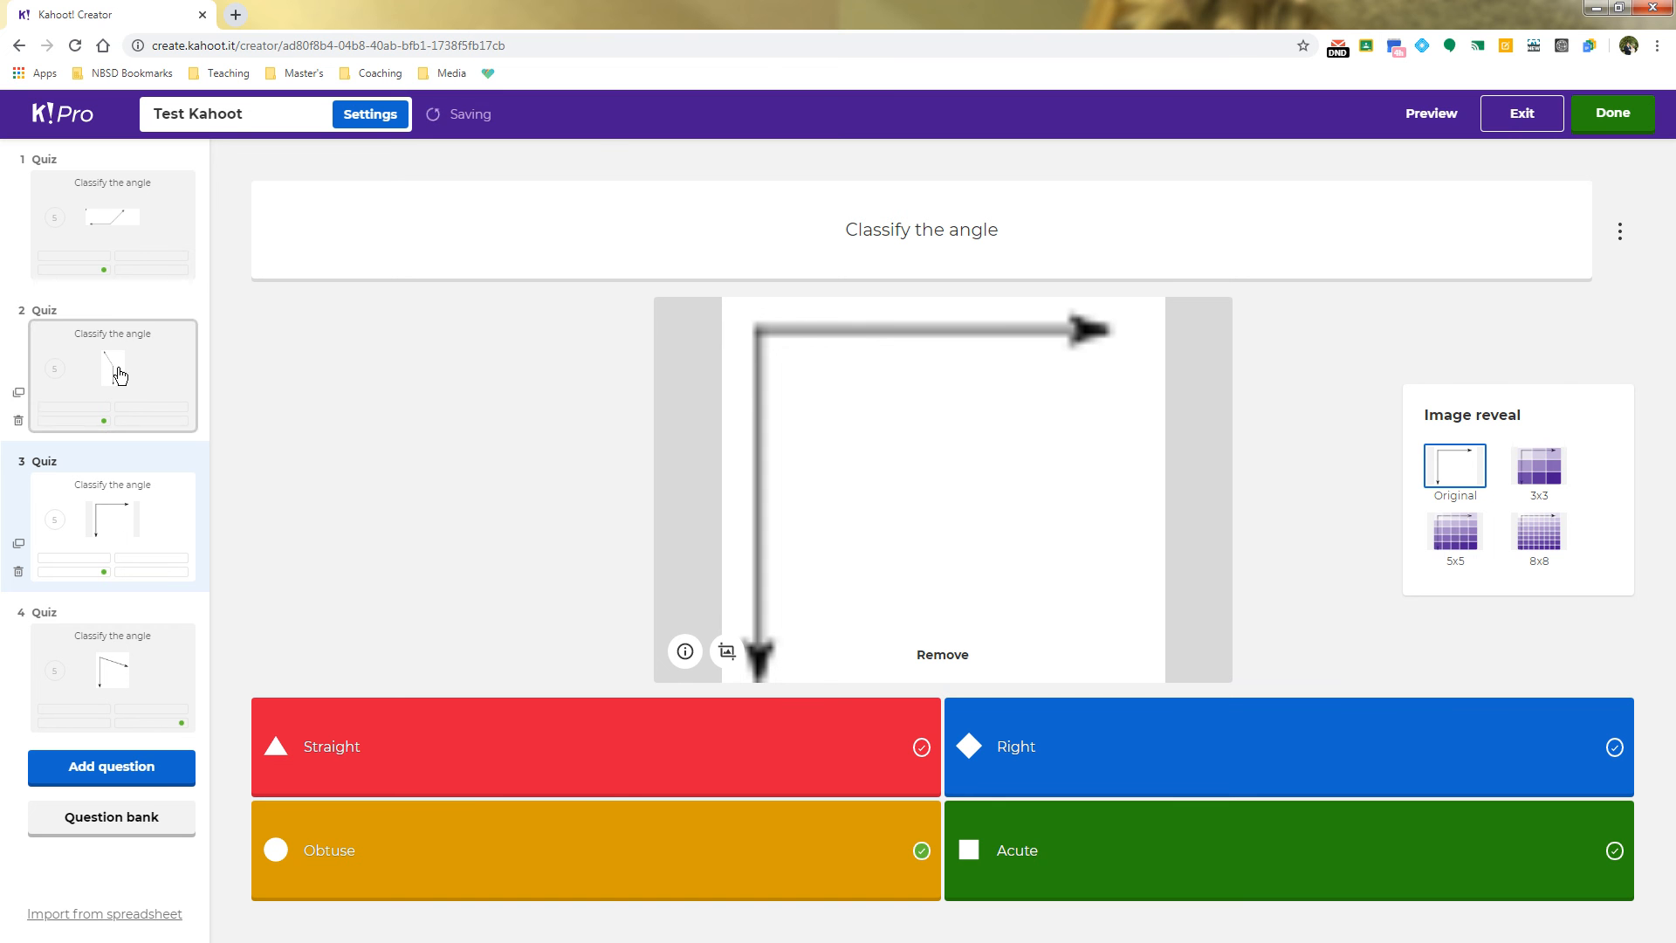
Change the correct answer of question 3, the right-angle diagram, from Obtuse to Right
key("alt+Tab")
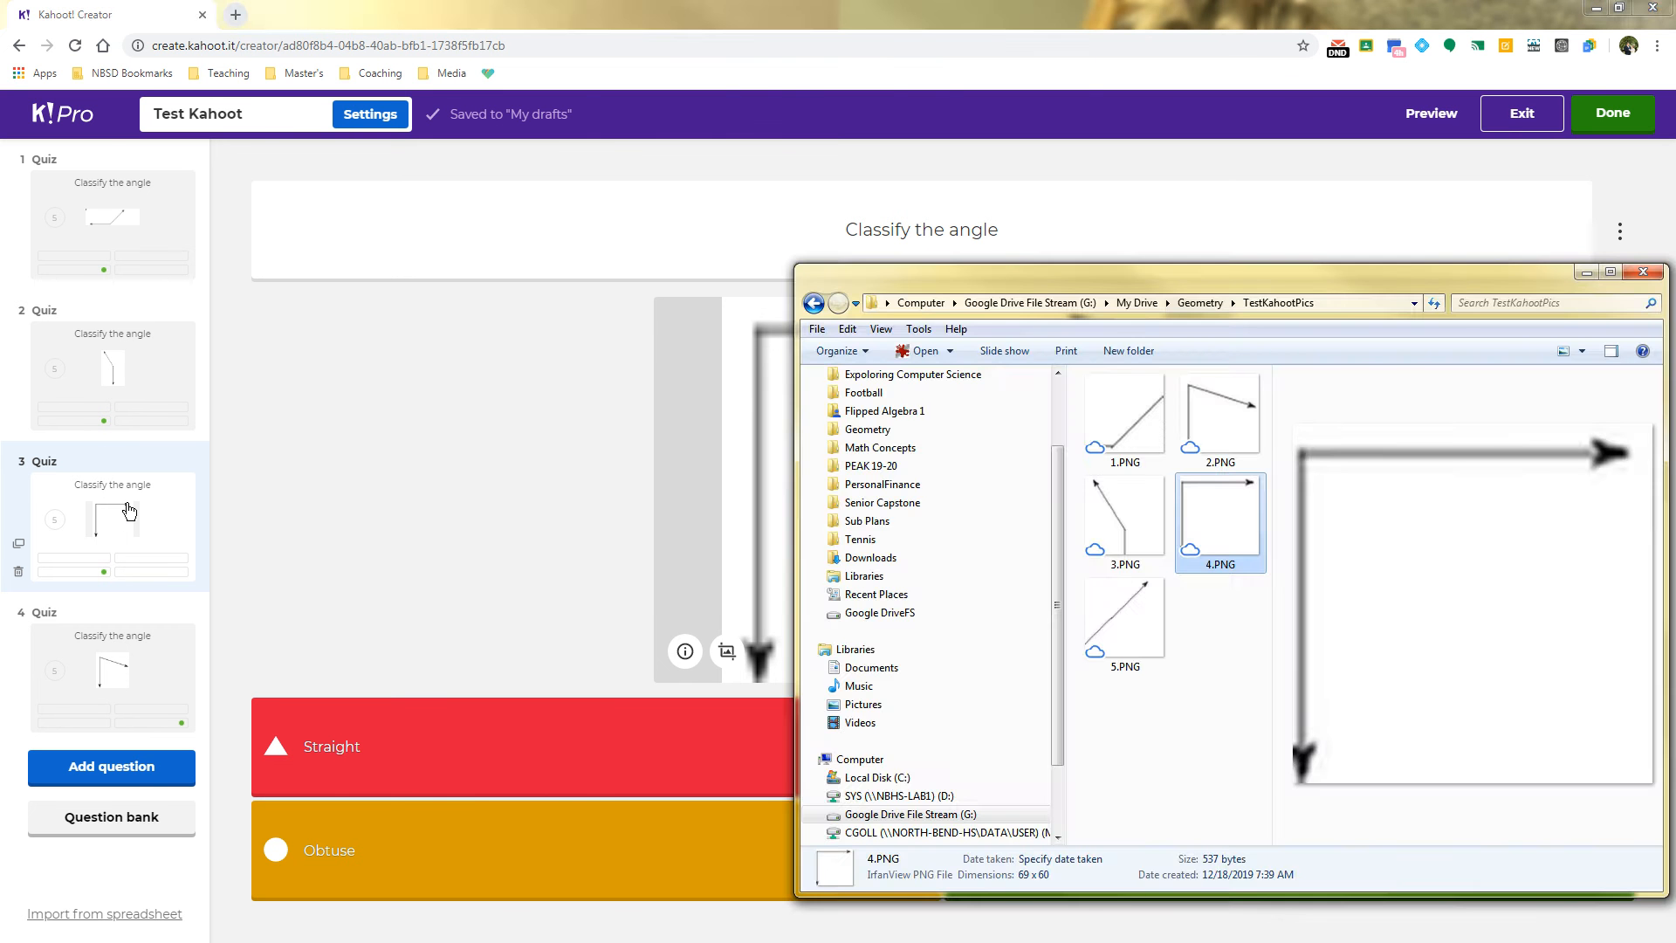
left_click(138, 534)
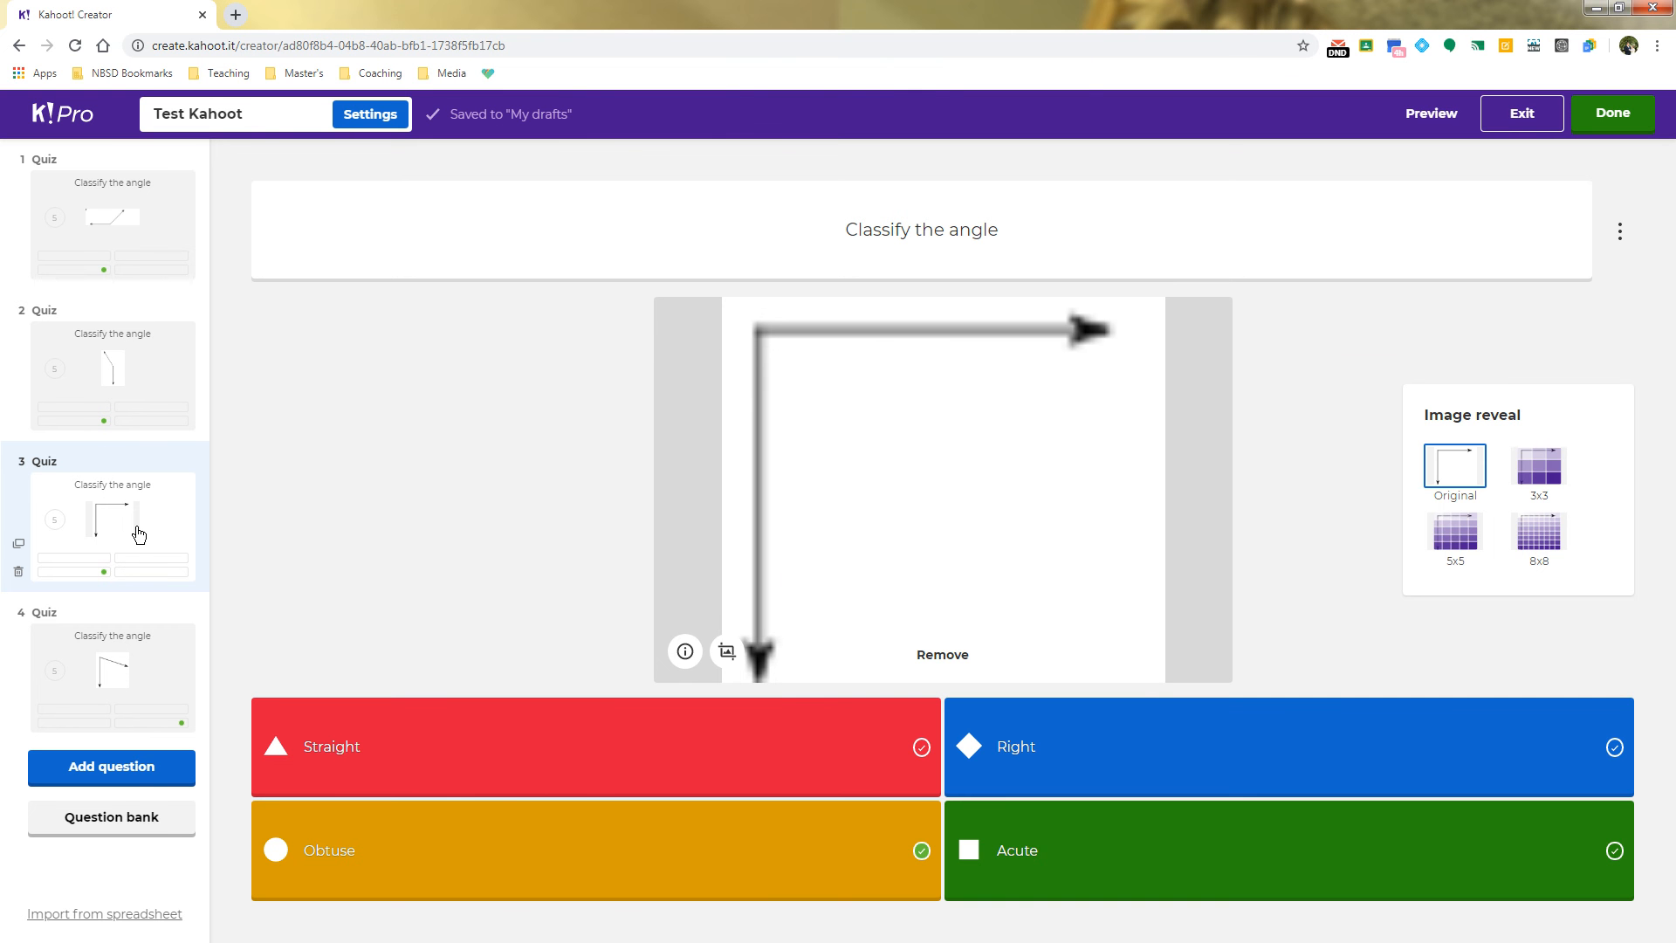
key("alt+Tab")
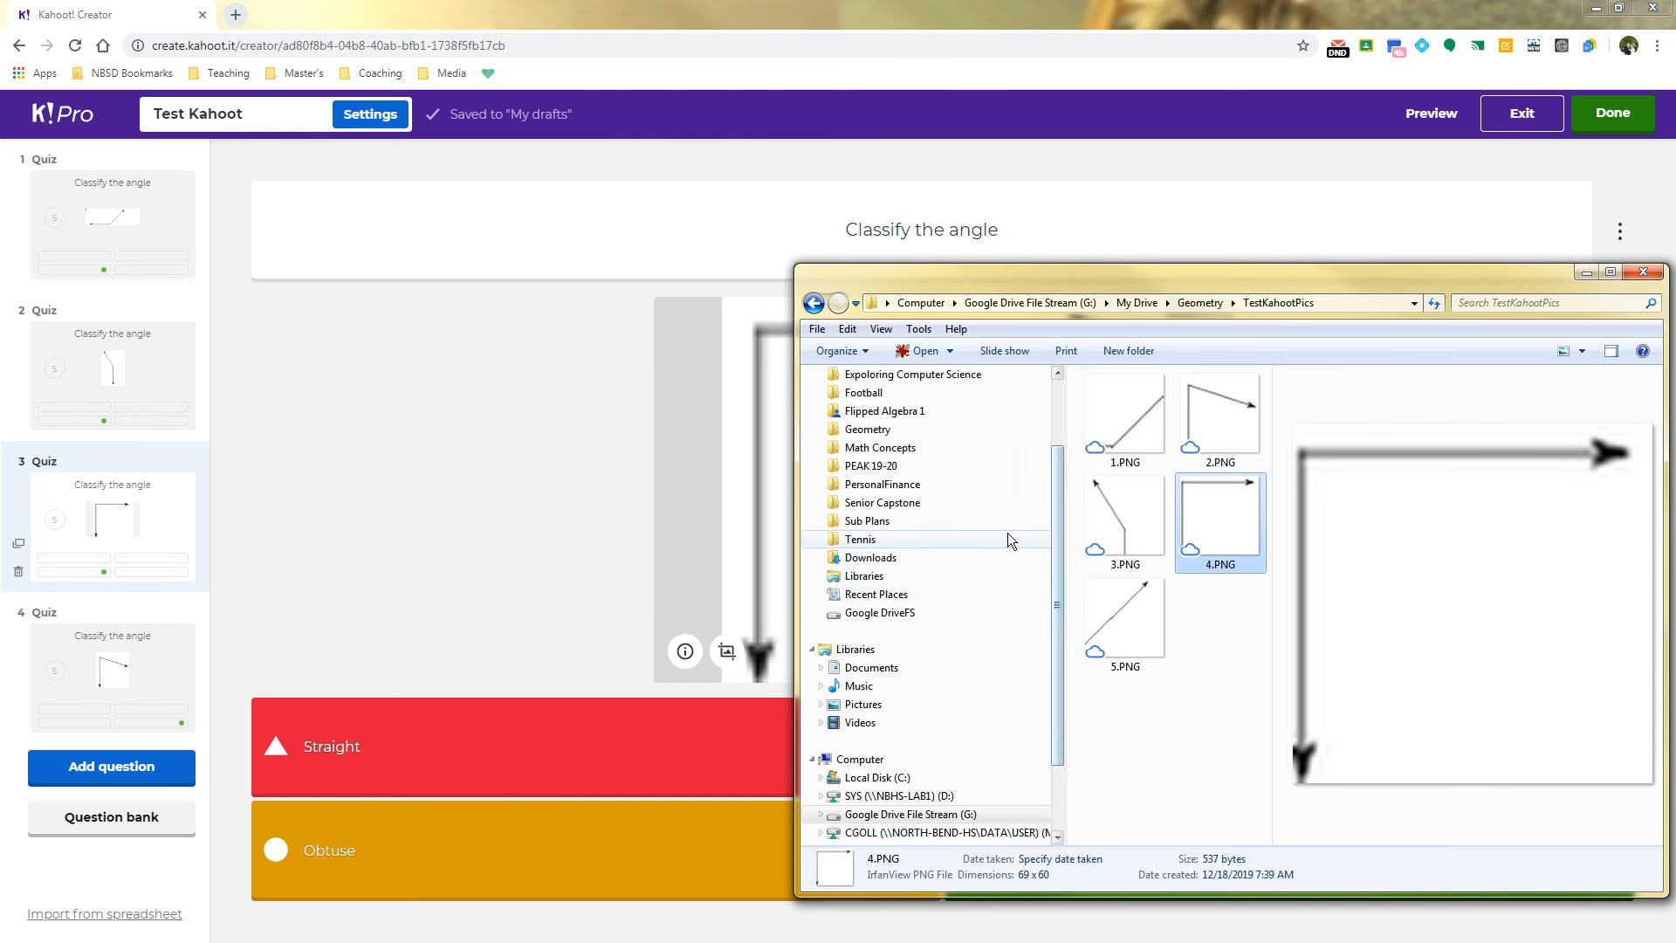
key("alt+Tab")
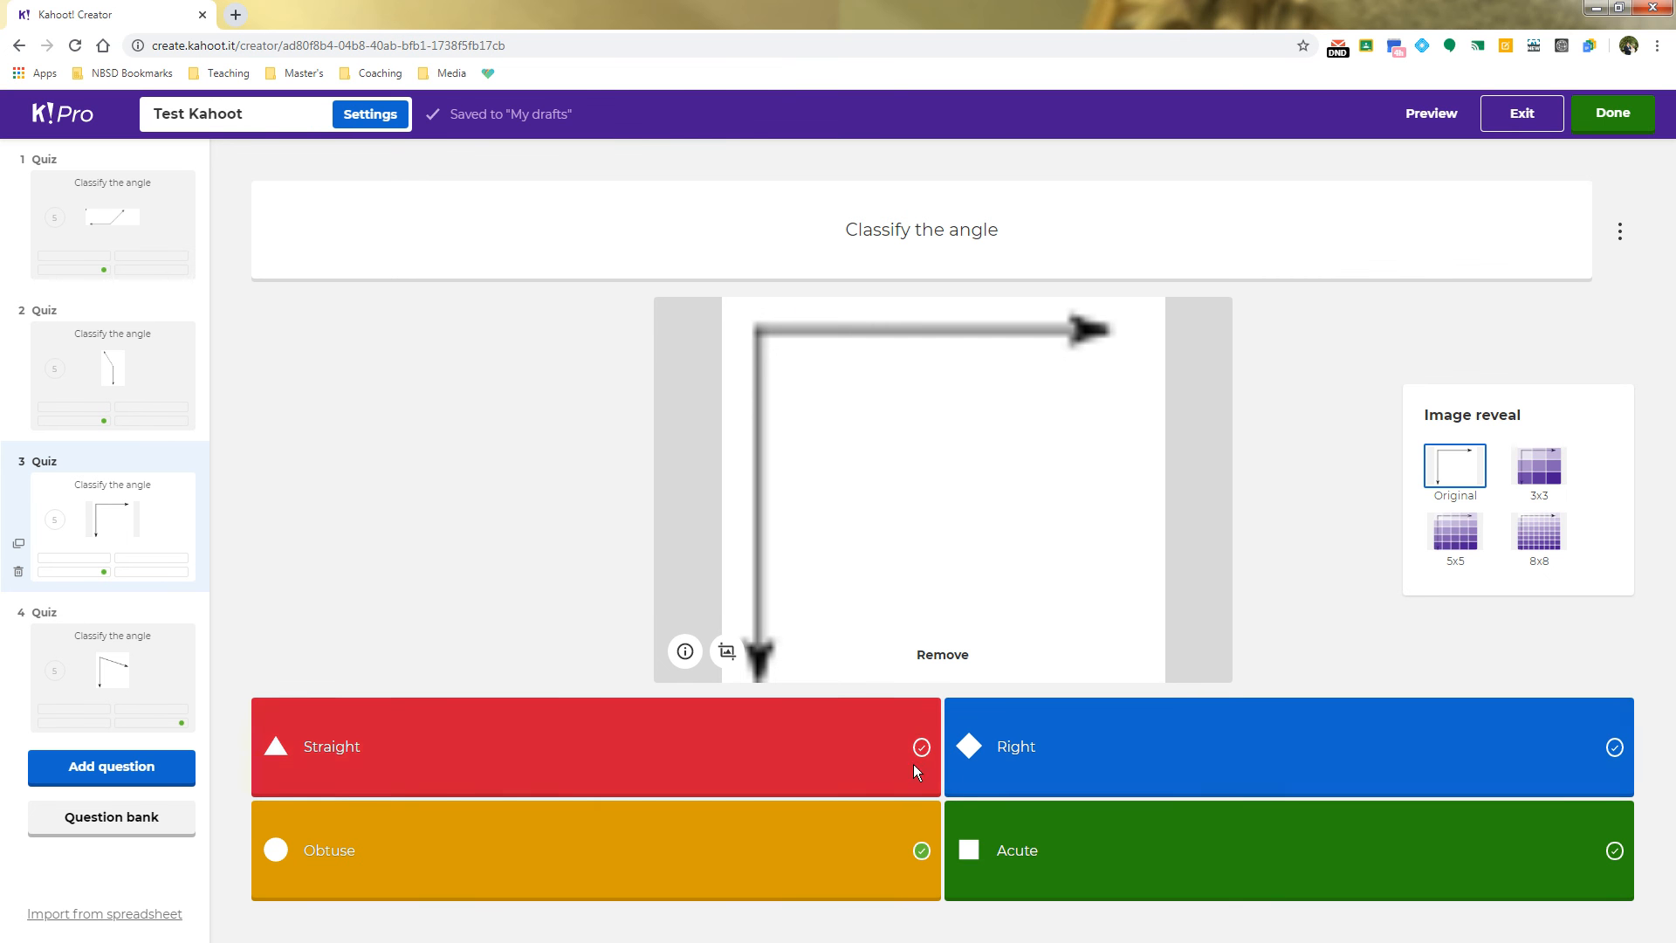
left_click(921, 851)
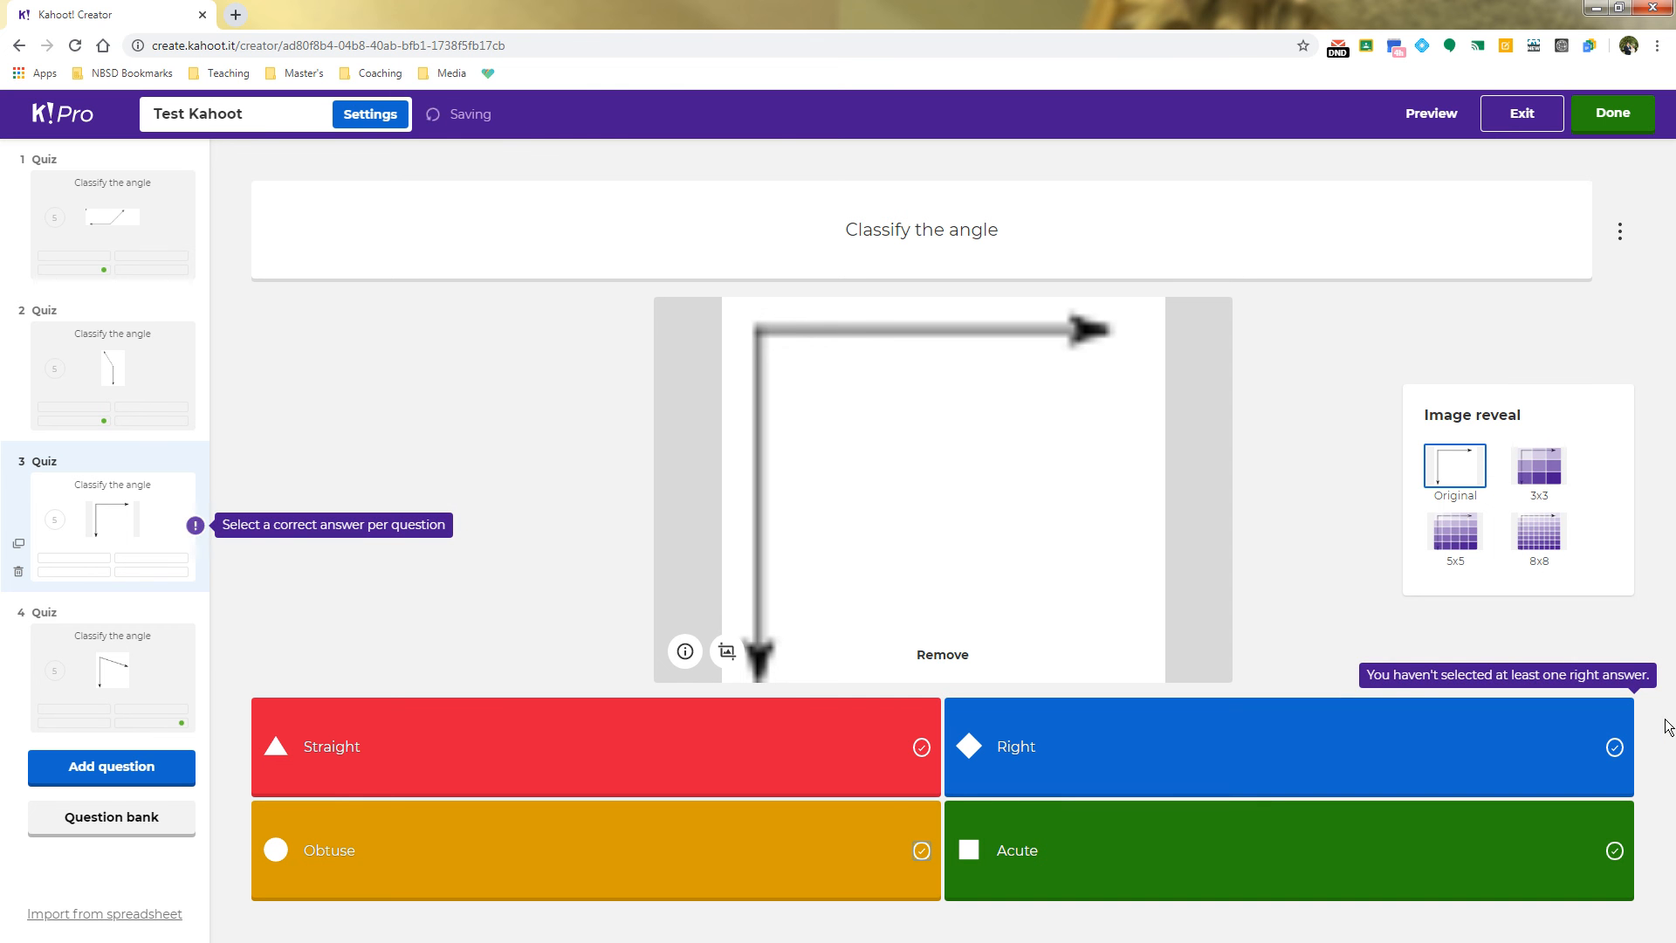
left_click(1614, 748)
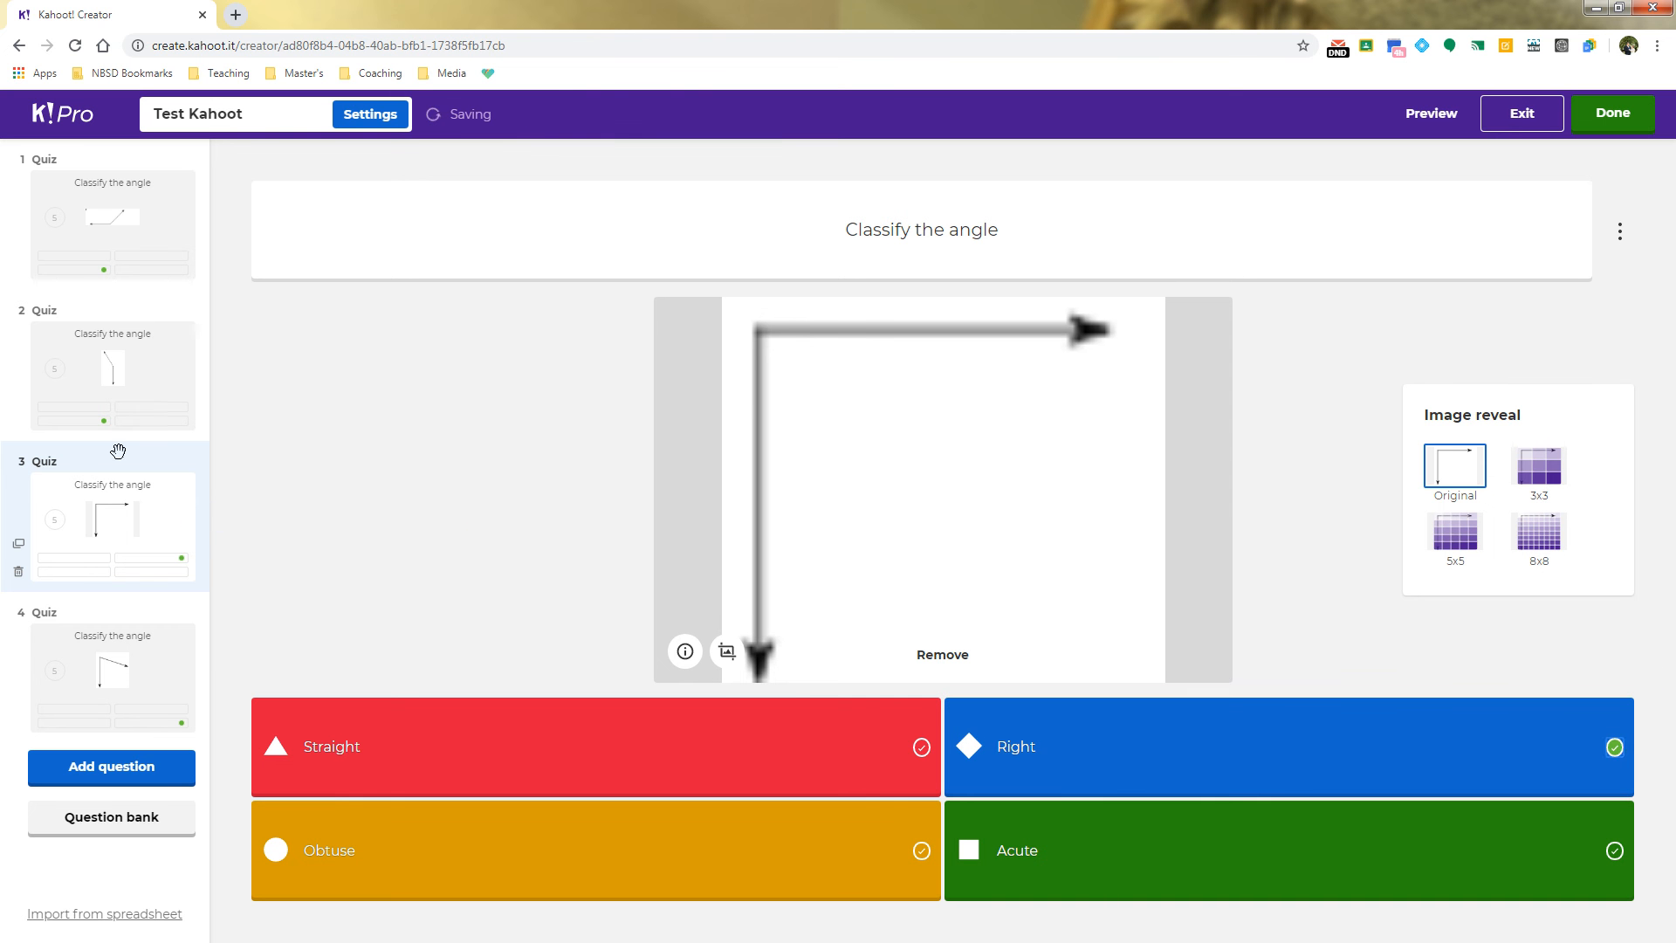
Duplicate question 4 with the acute-angle diagram and open the copy as question 5
left_click(131, 406)
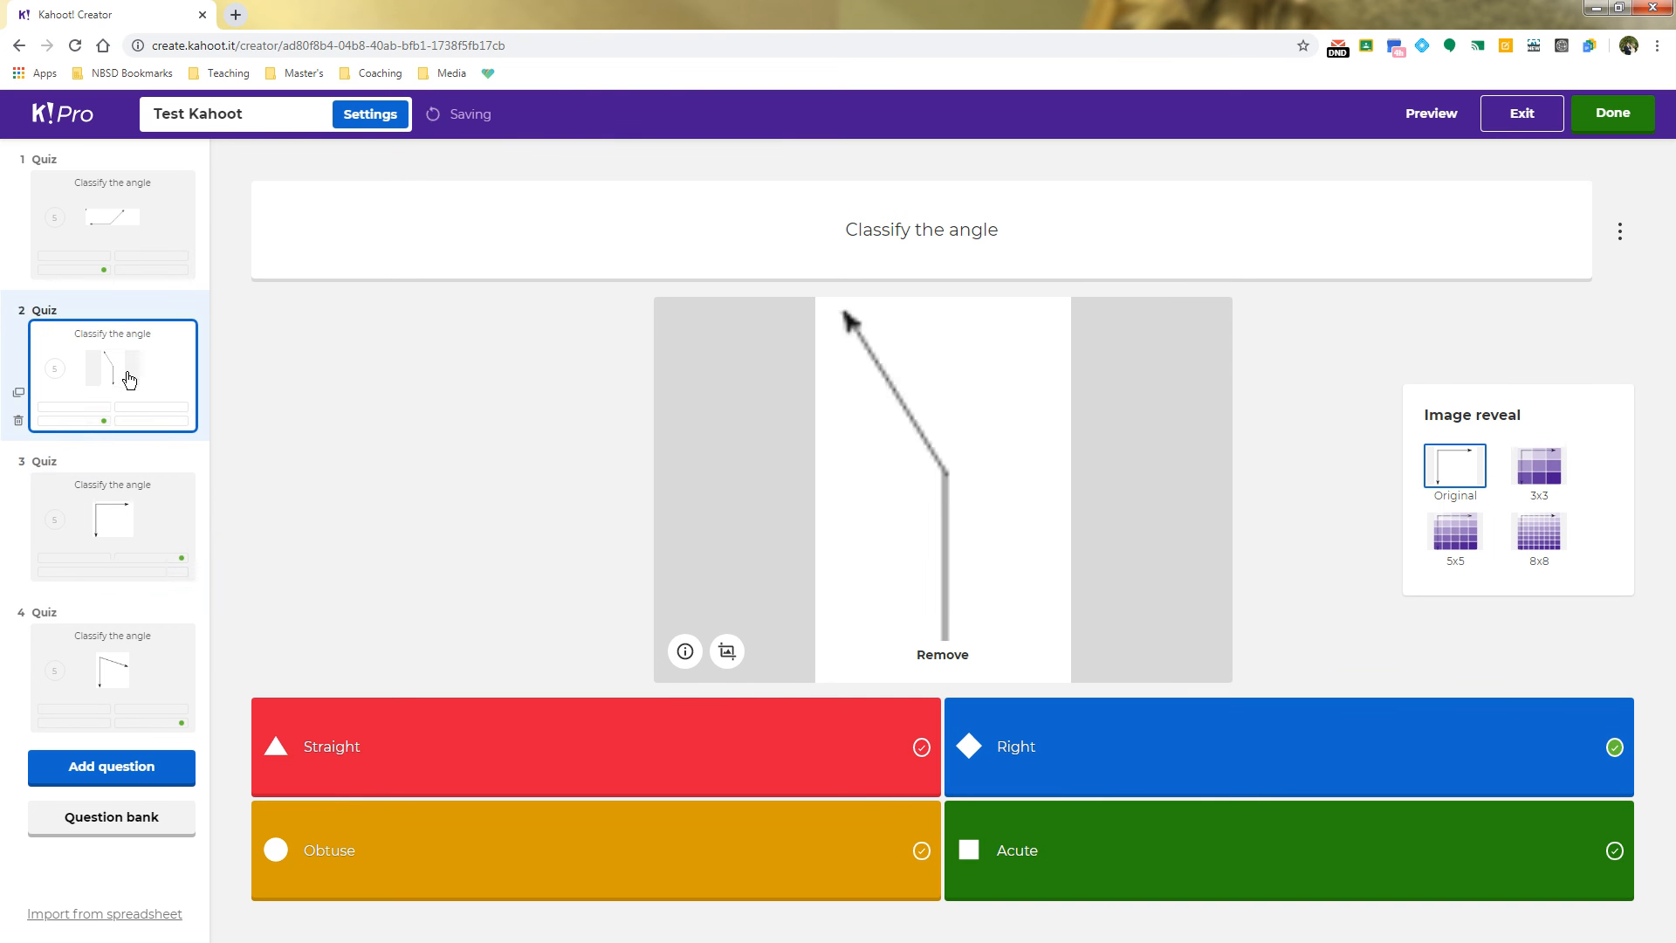
left_click(122, 690)
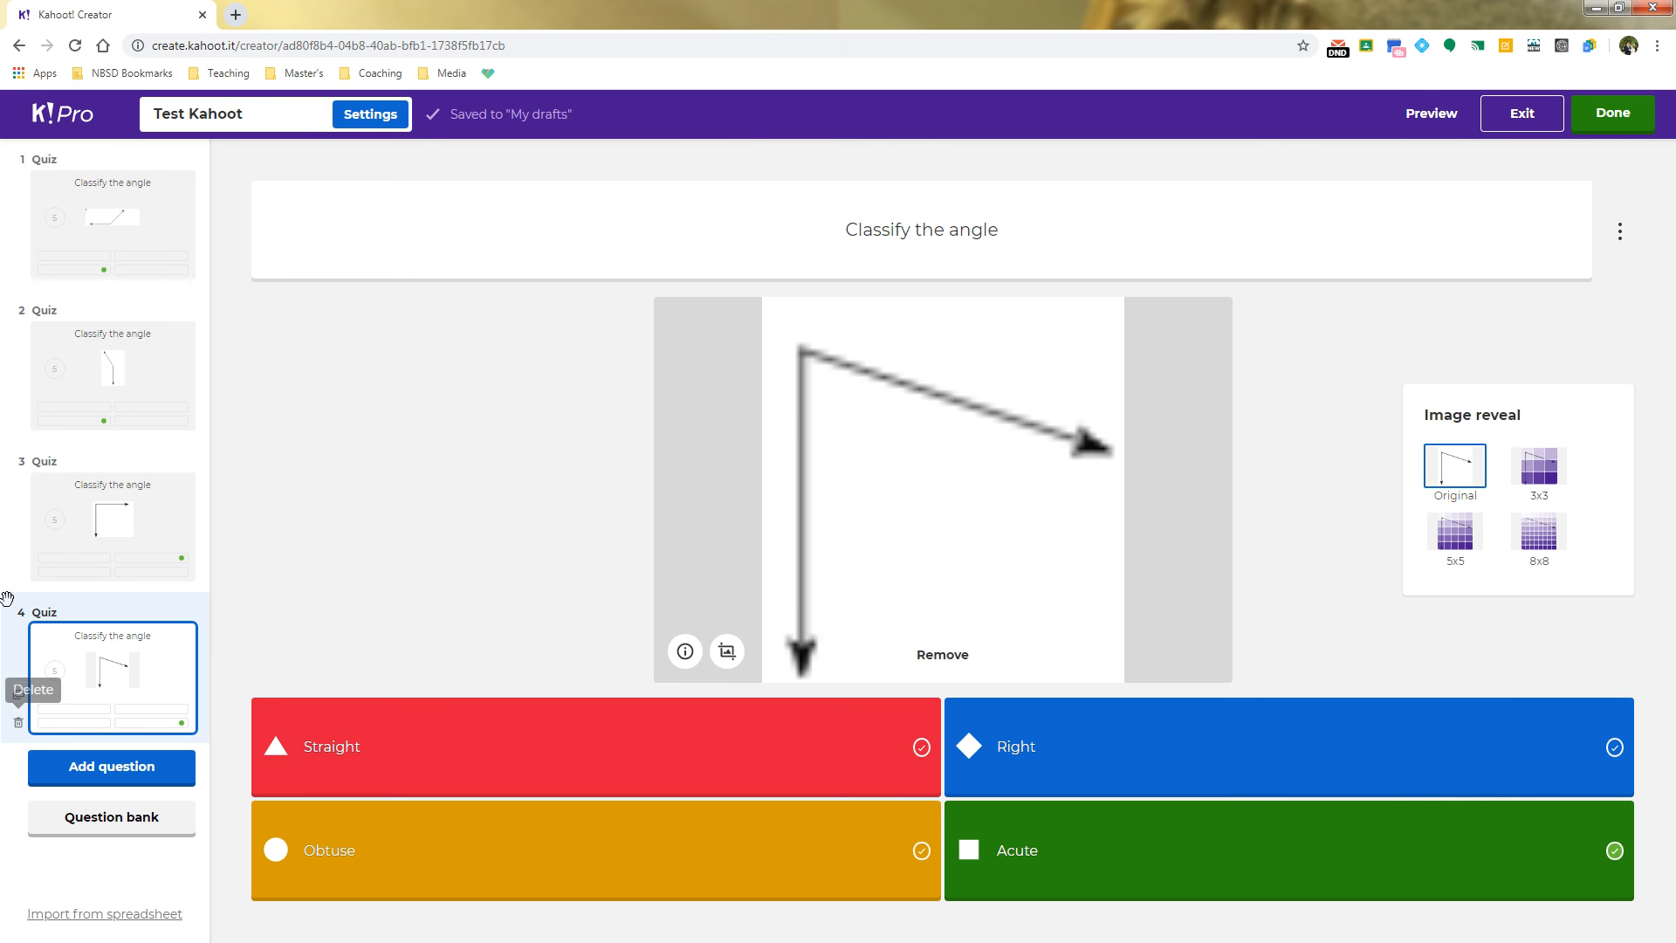
left_click(17, 694)
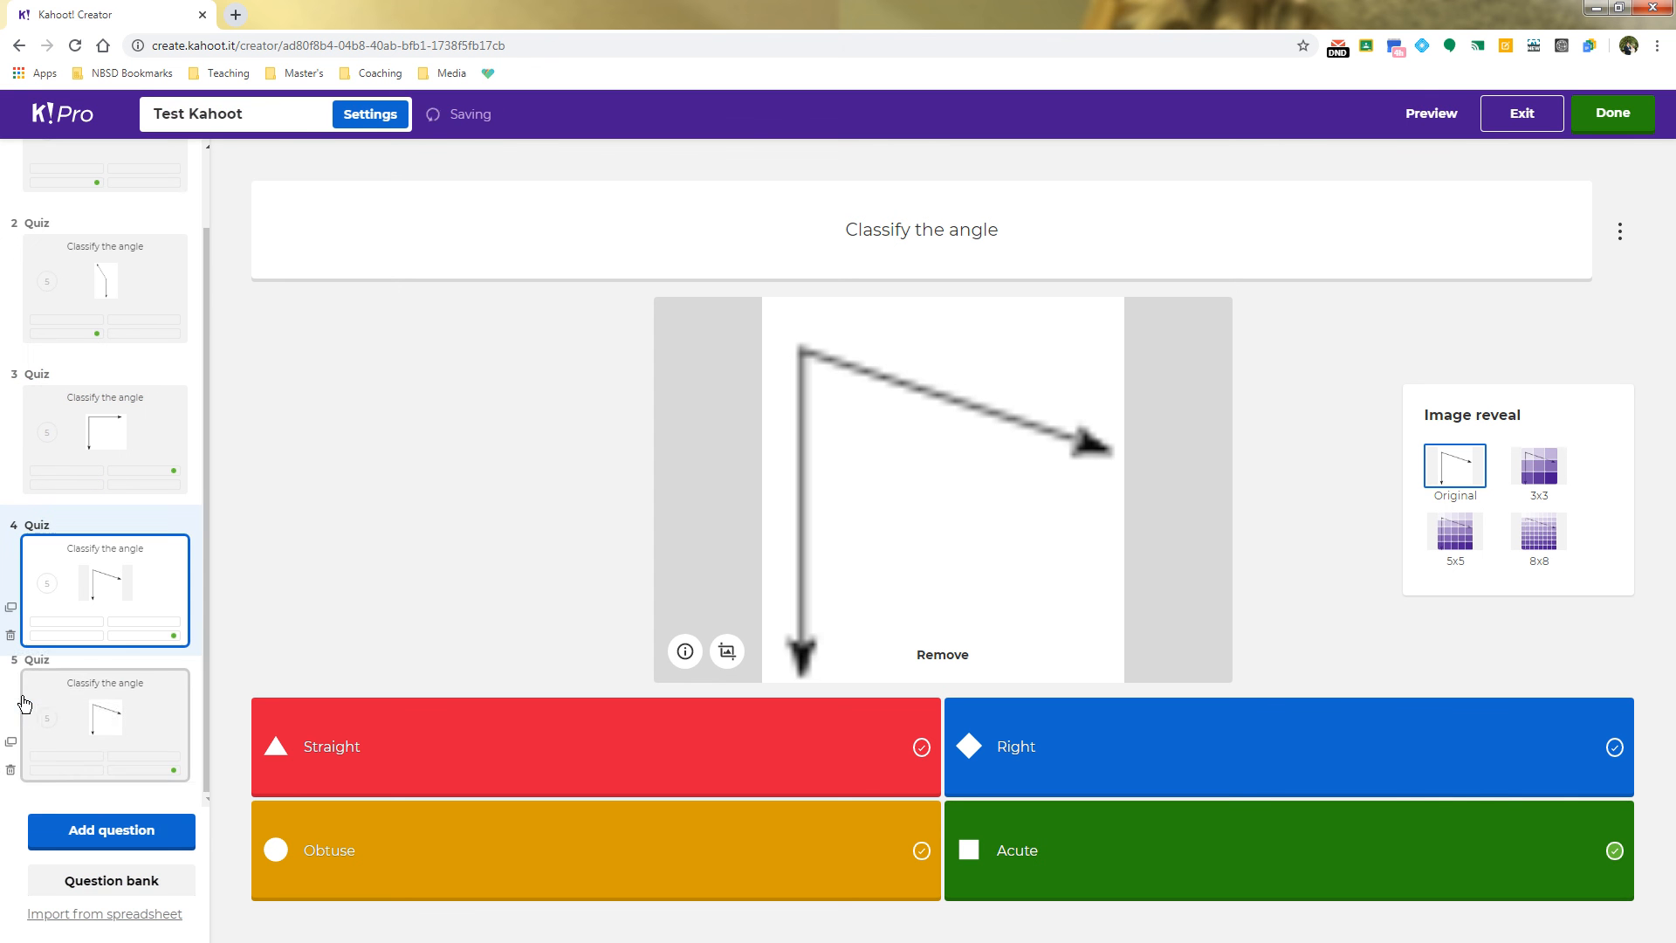
left_click(104, 732)
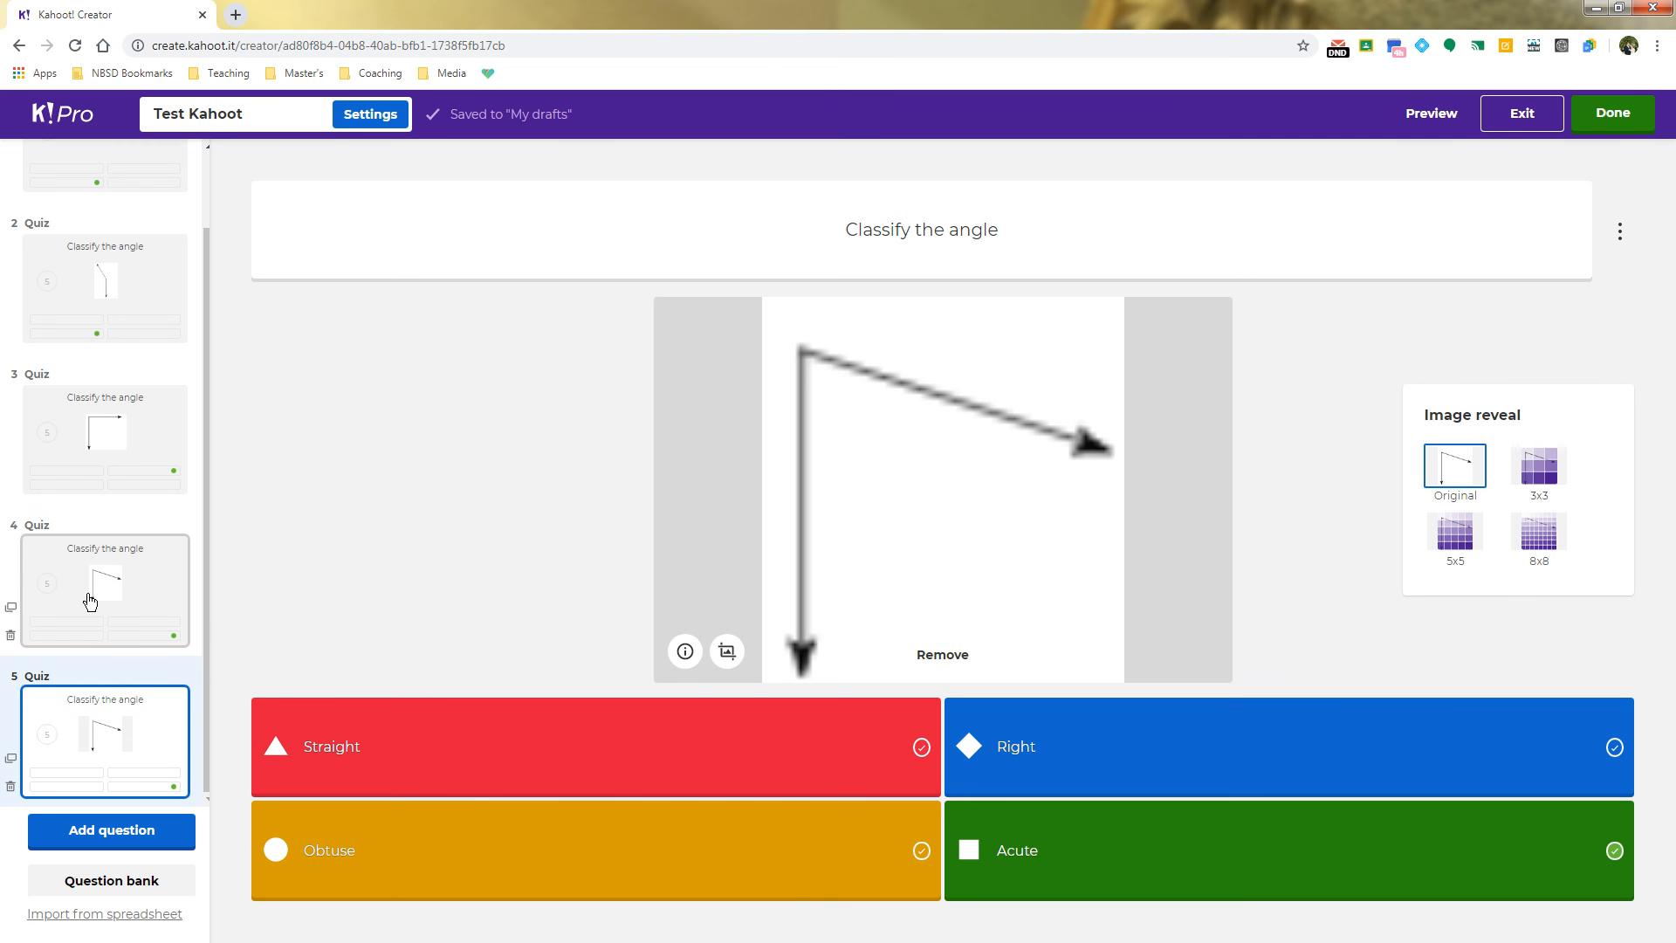
Replace the image of question 5 with 5.PNG from the TestKahootPics folder and change its correct answer to Straight
key("alt+Tab")
left_click_drag(1105, 615, 804, 532)
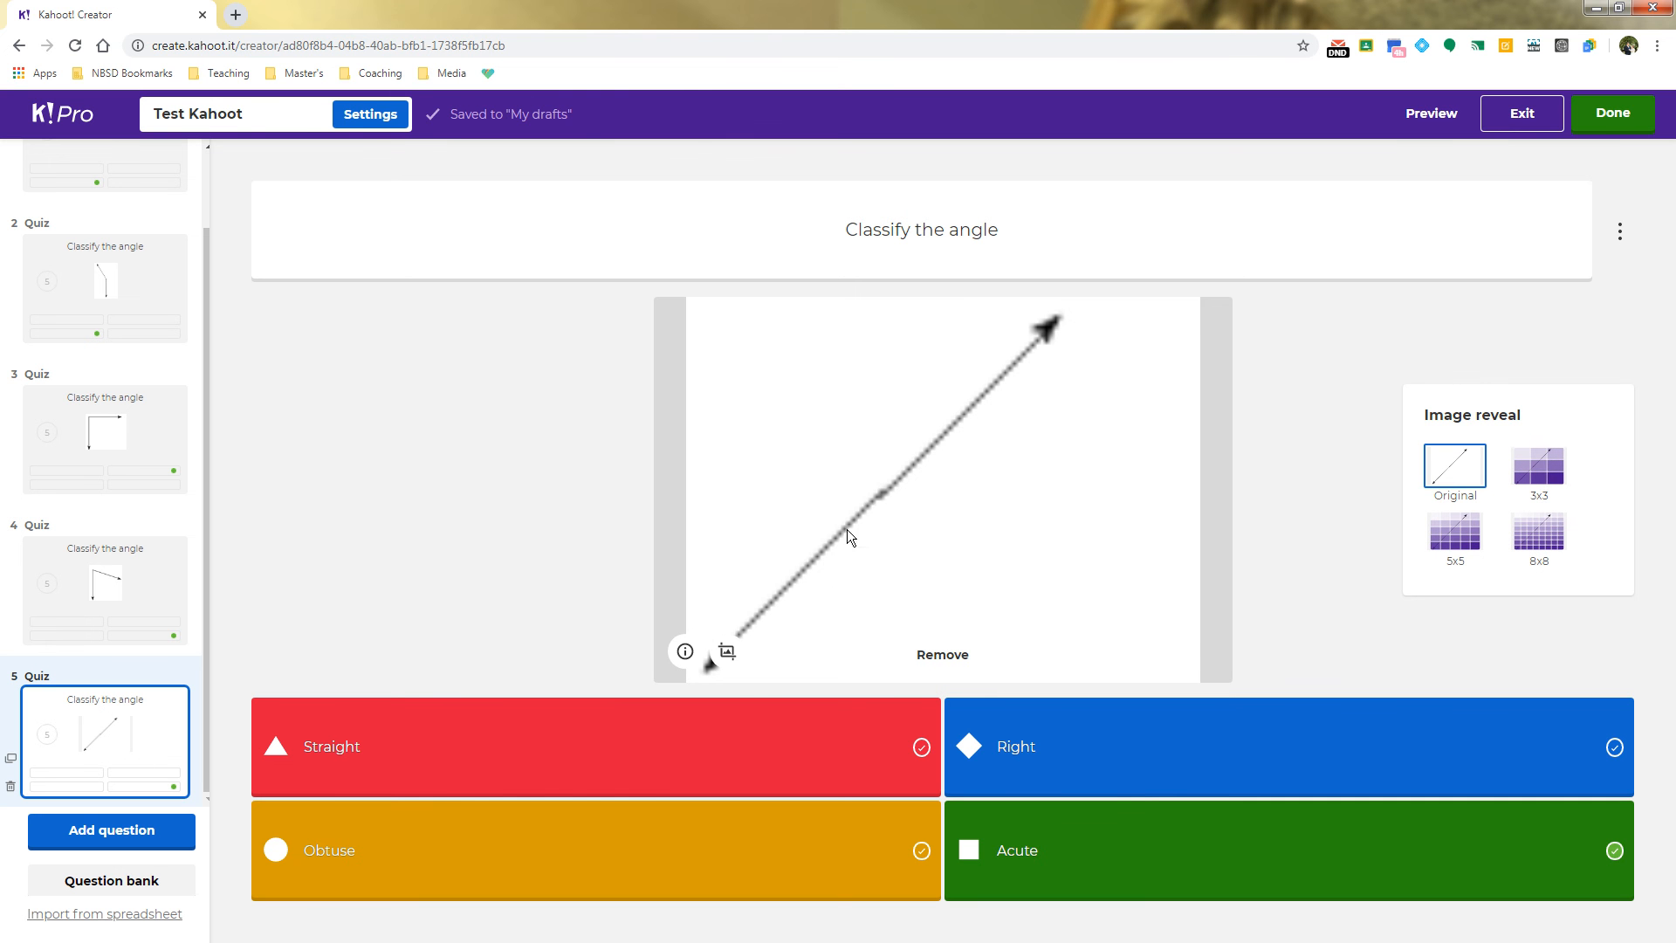
left_click(1615, 853)
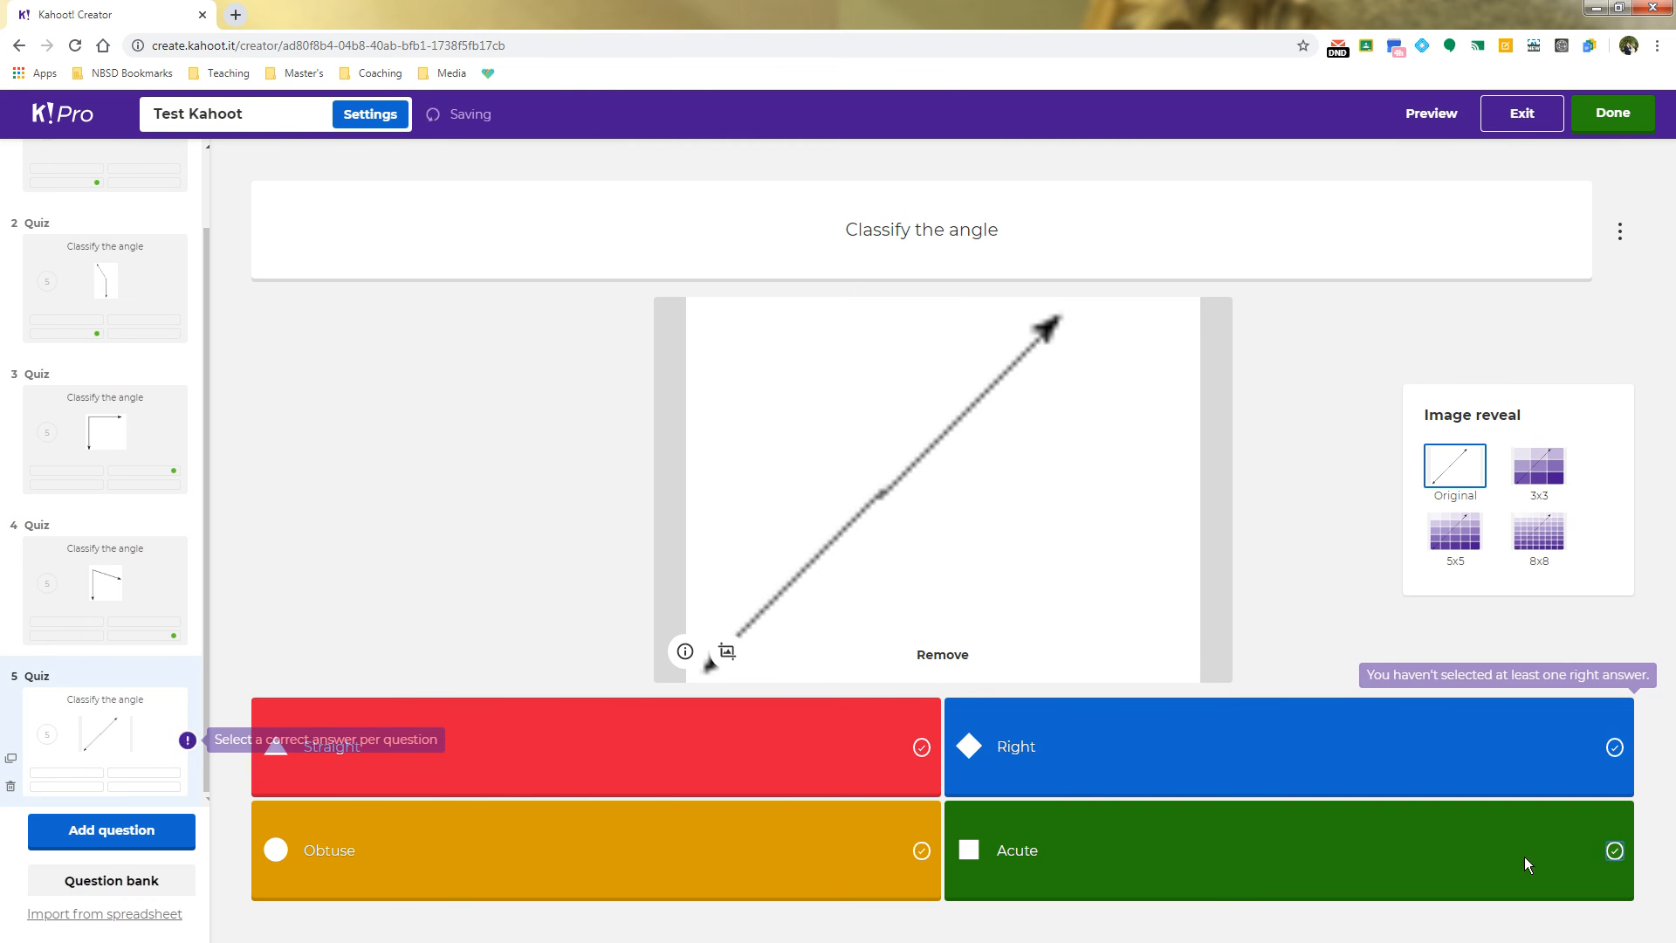
left_click(921, 747)
left_click(1619, 232)
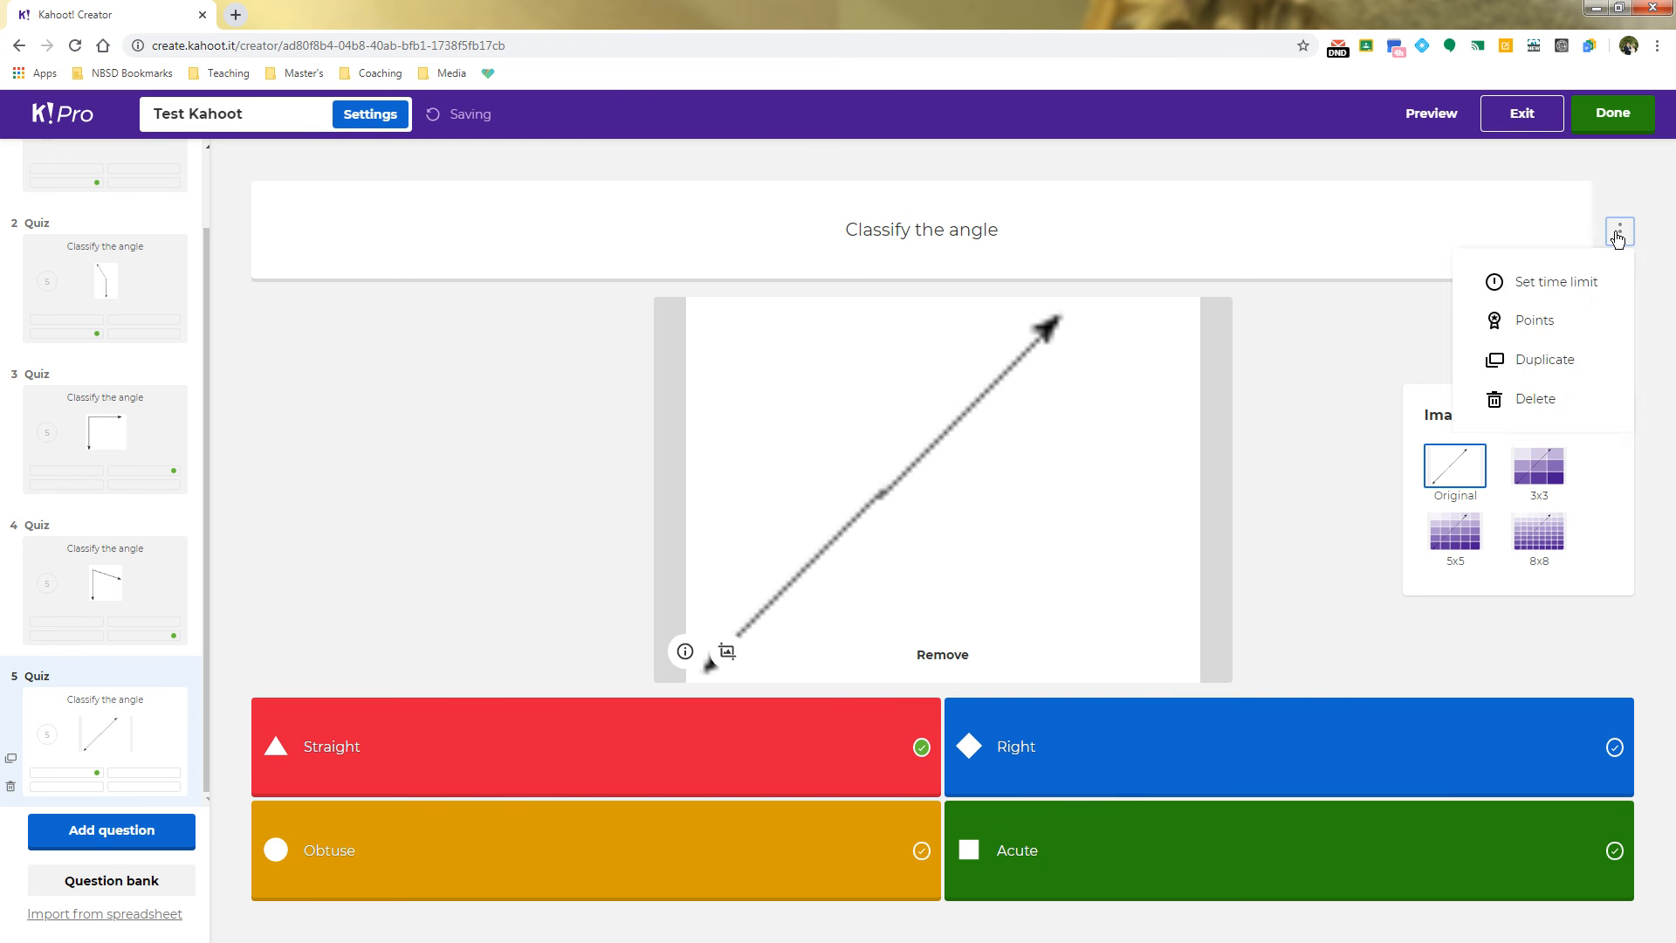
left_click(1619, 234)
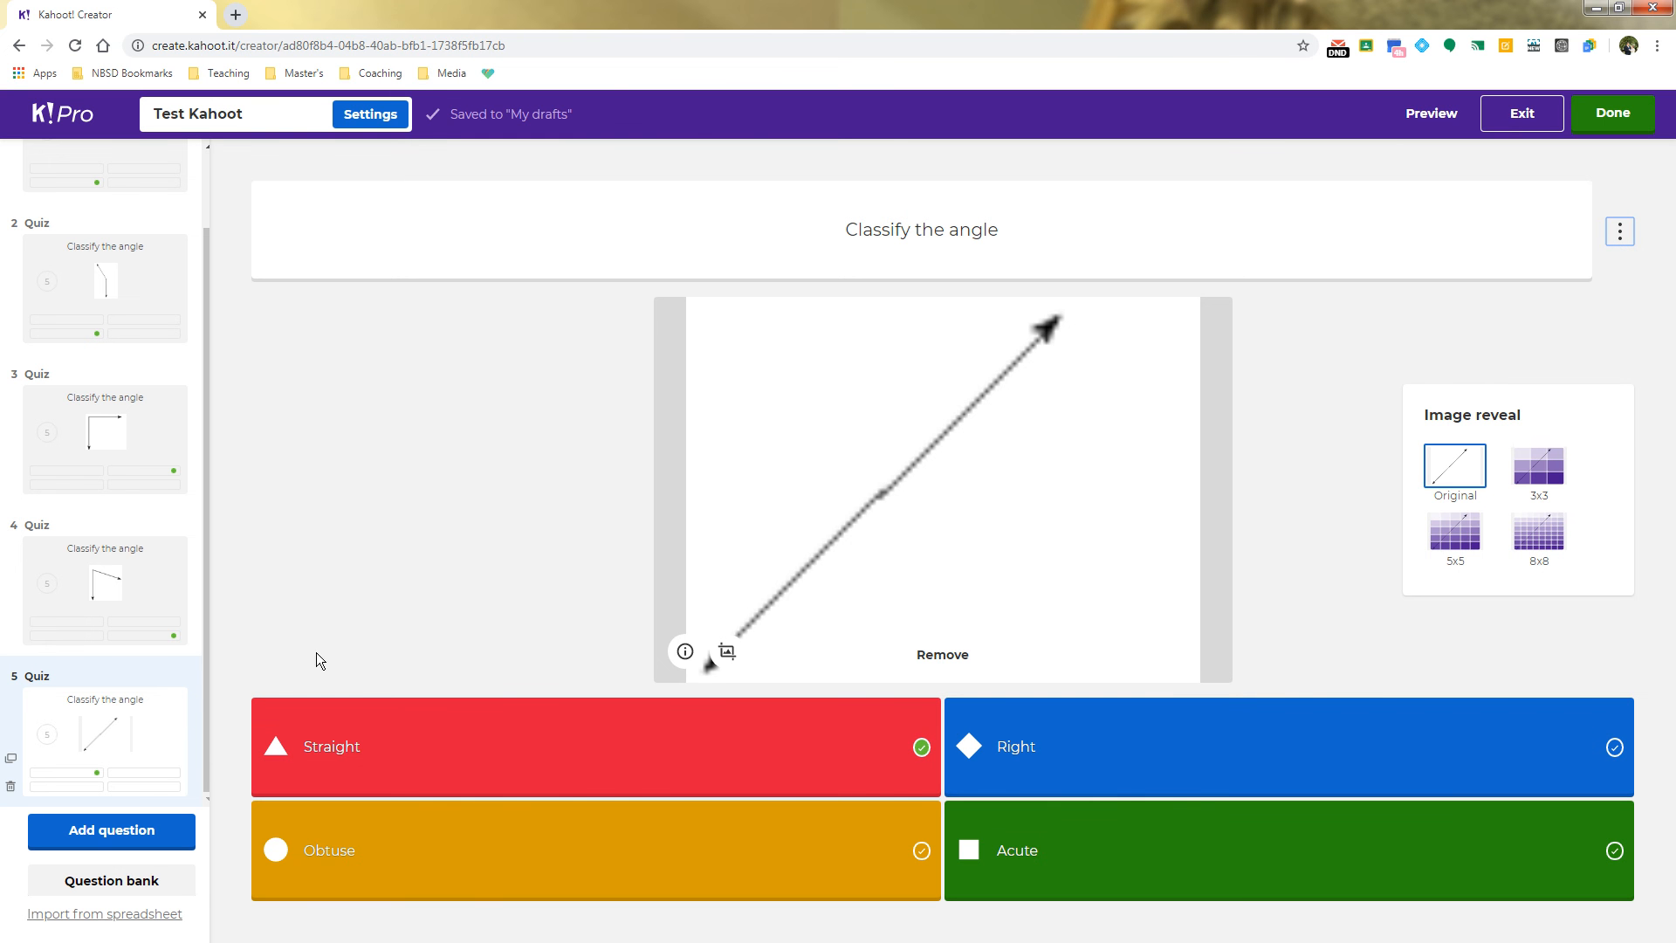
left_click(114, 840)
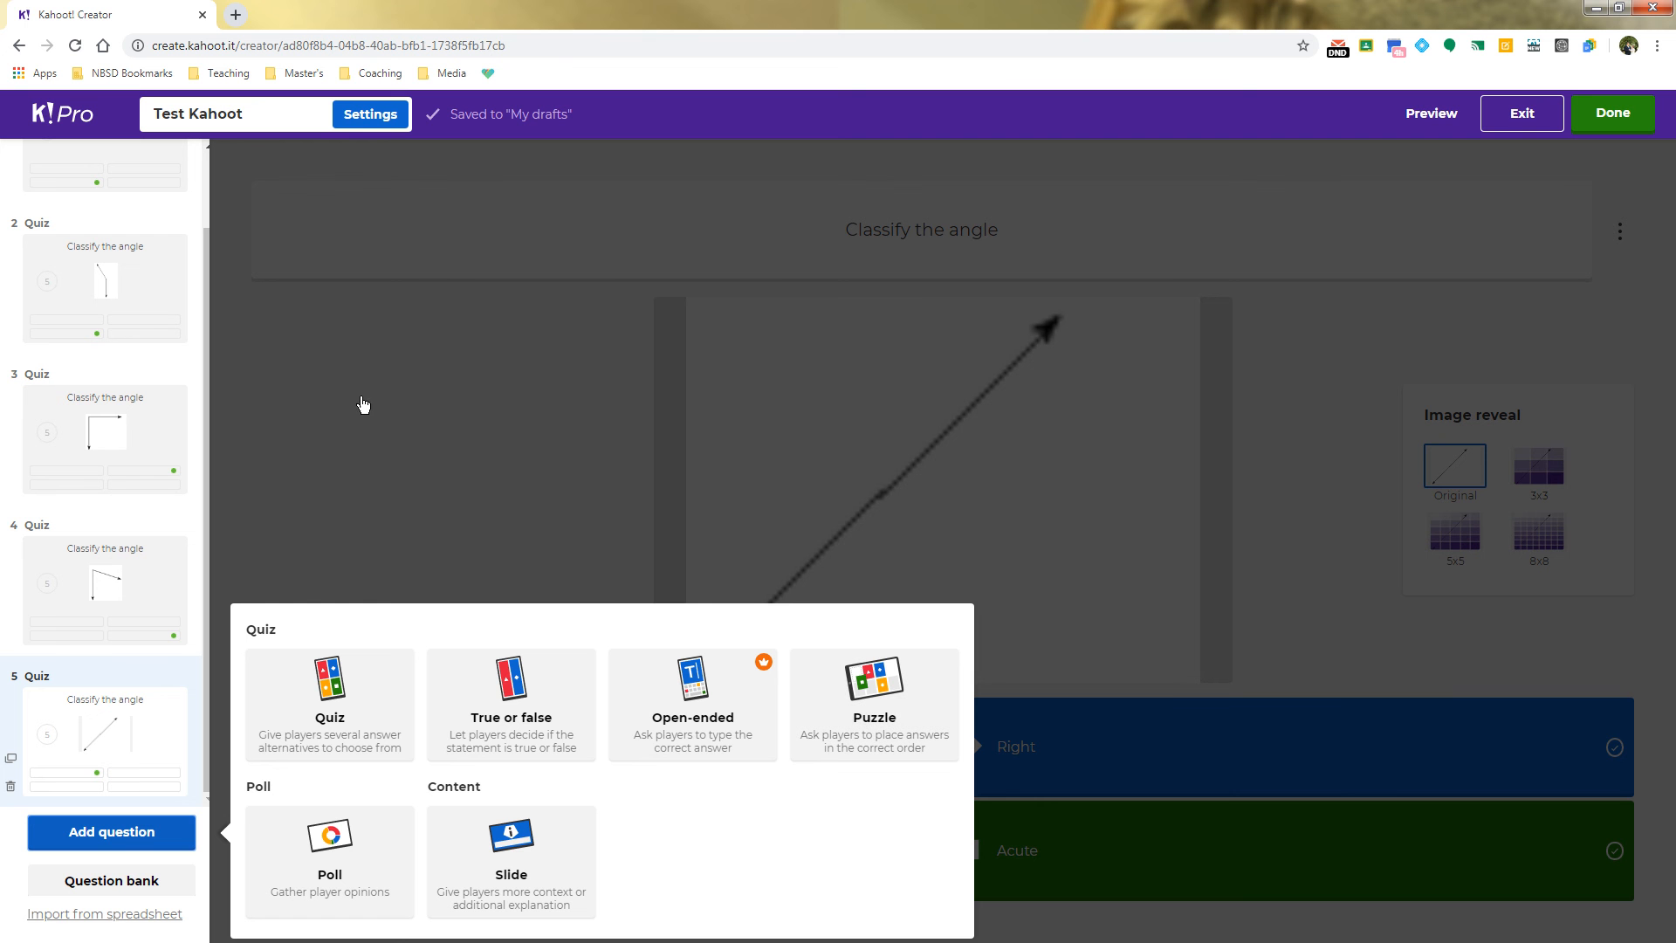
left_click(434, 468)
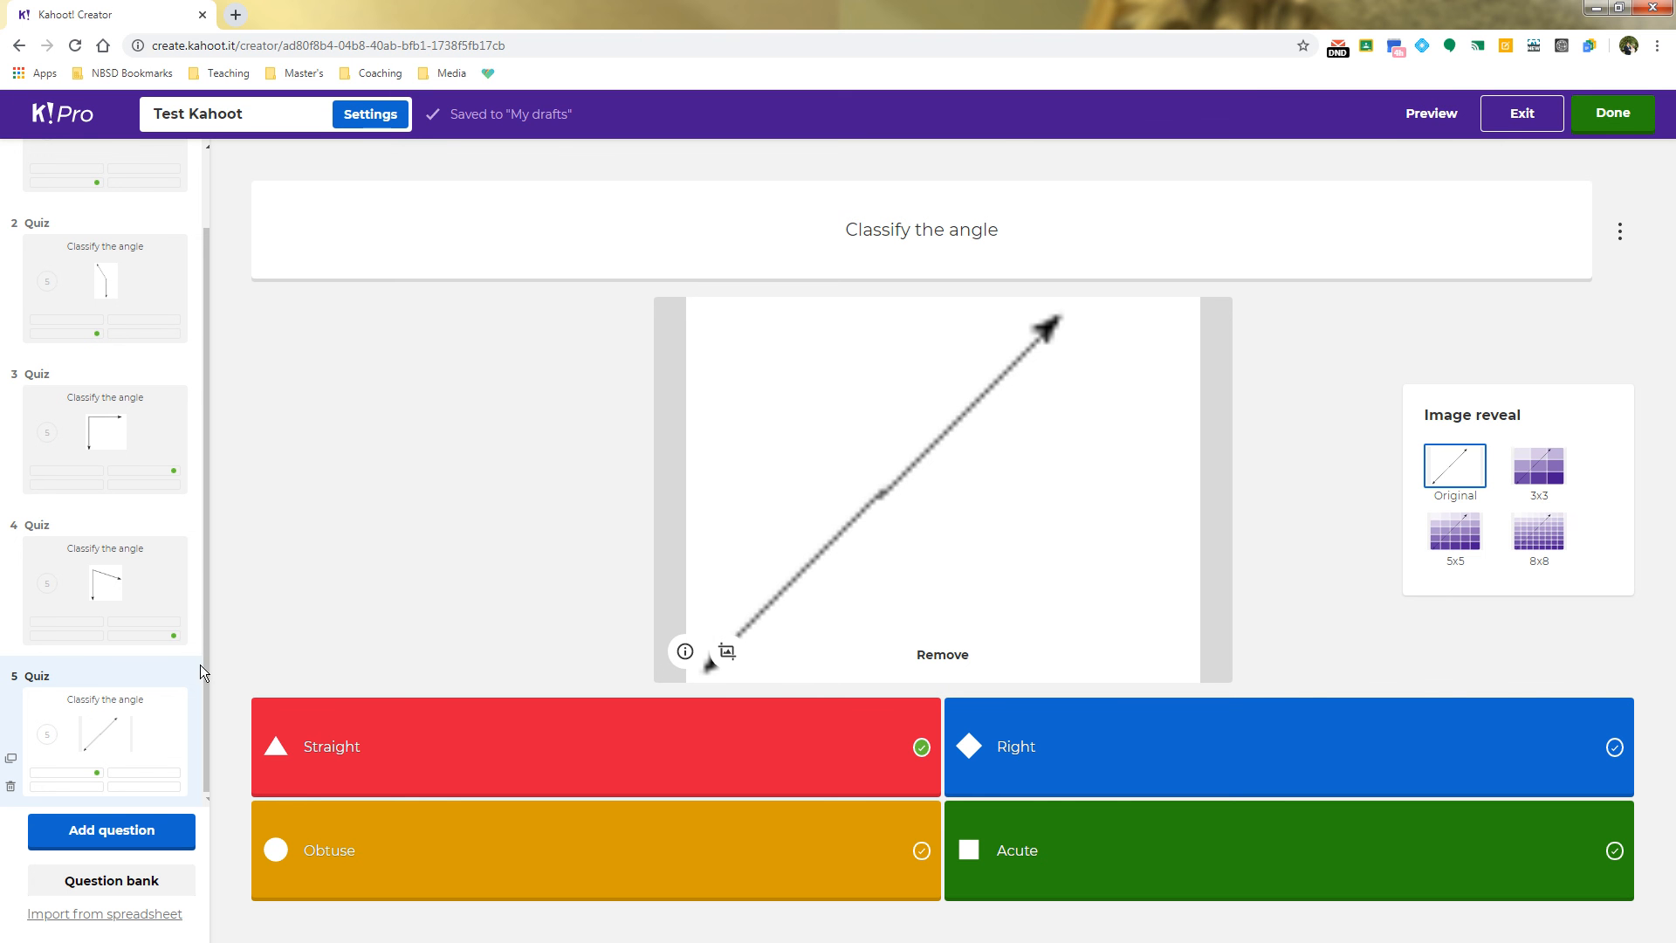
scroll(122, 702, "up", 1)
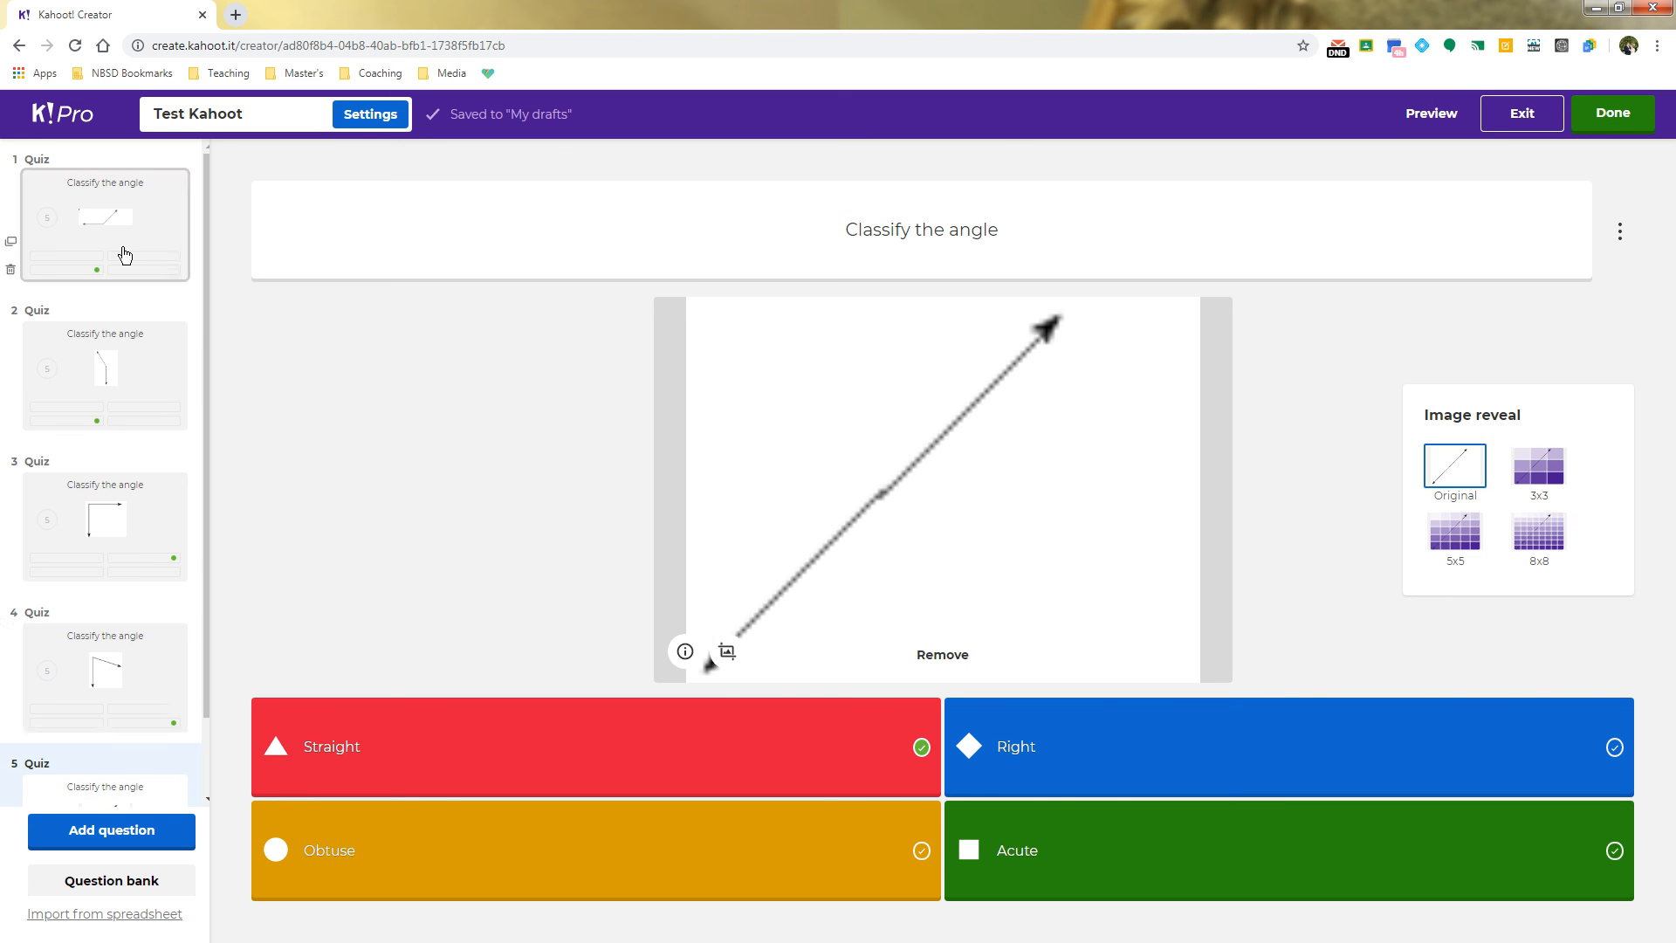
scroll(138, 667, "down", 1)
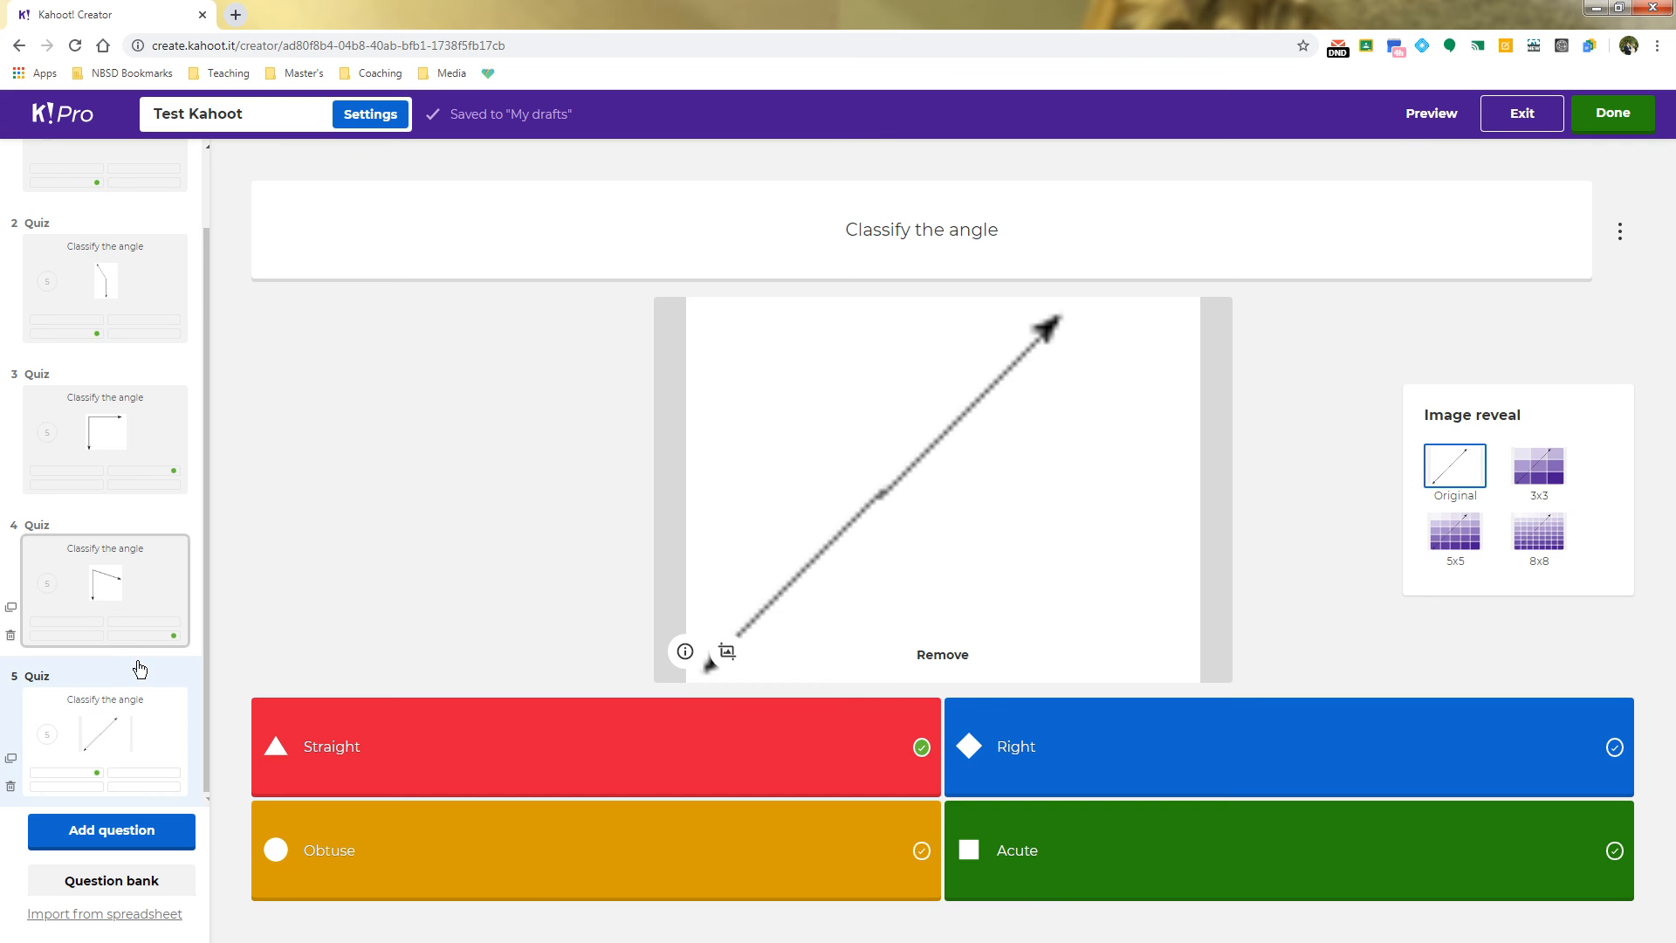
Add a new Quiz-type question at the end with the question text "5x+7=22"
left_click(112, 832)
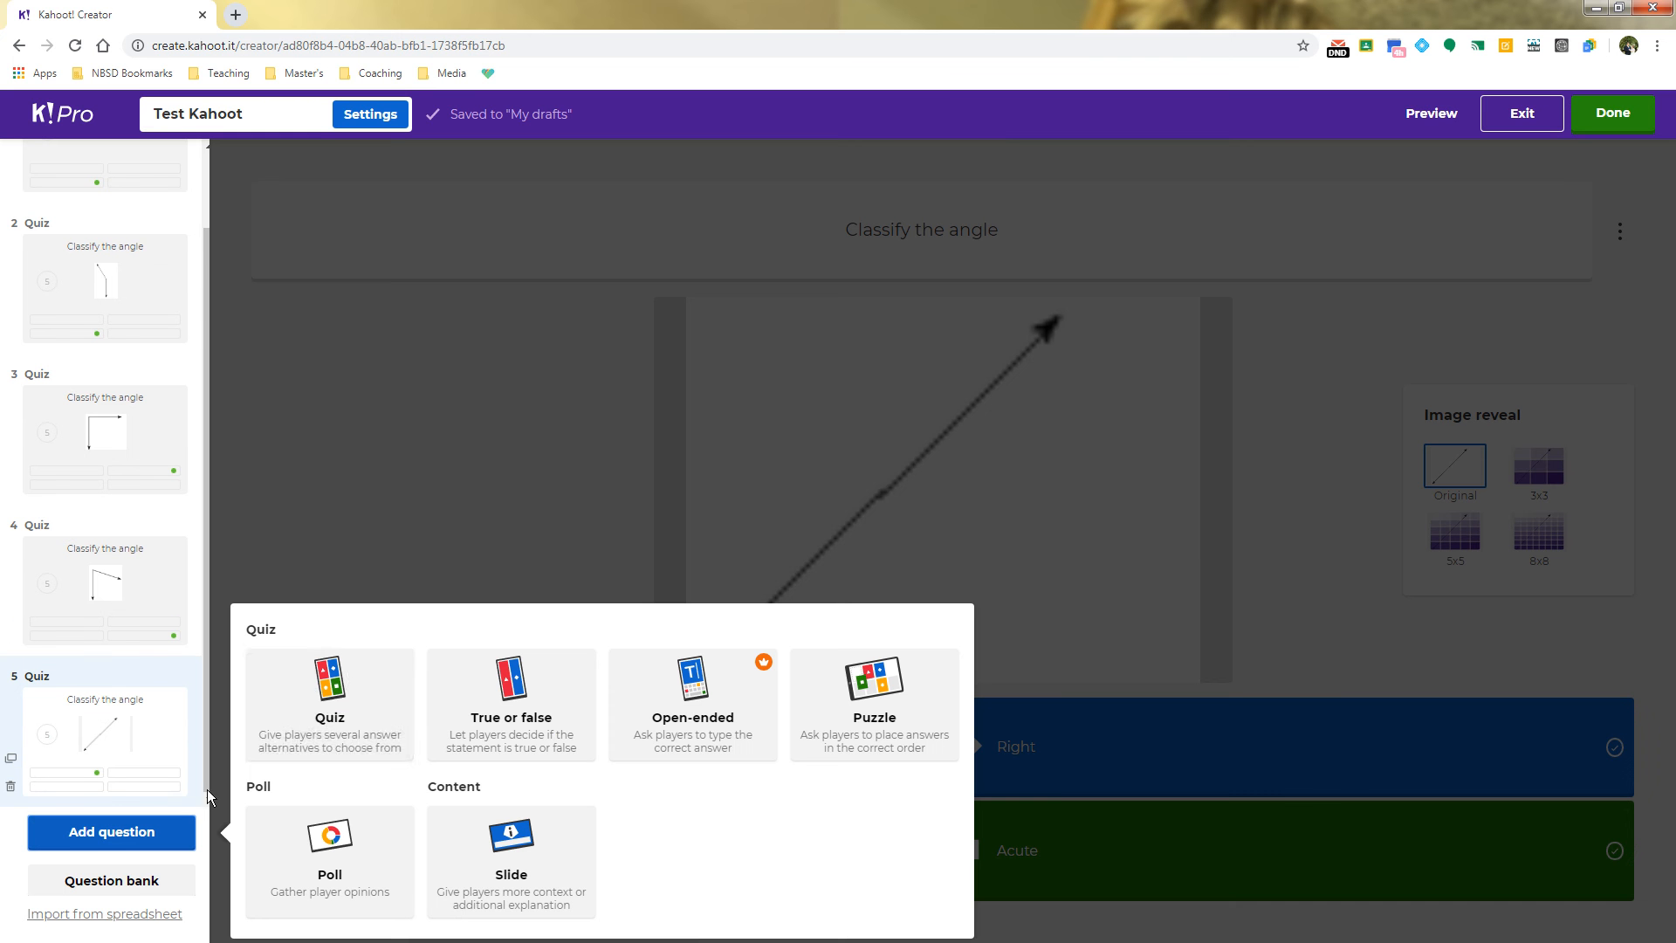
left_click(323, 712)
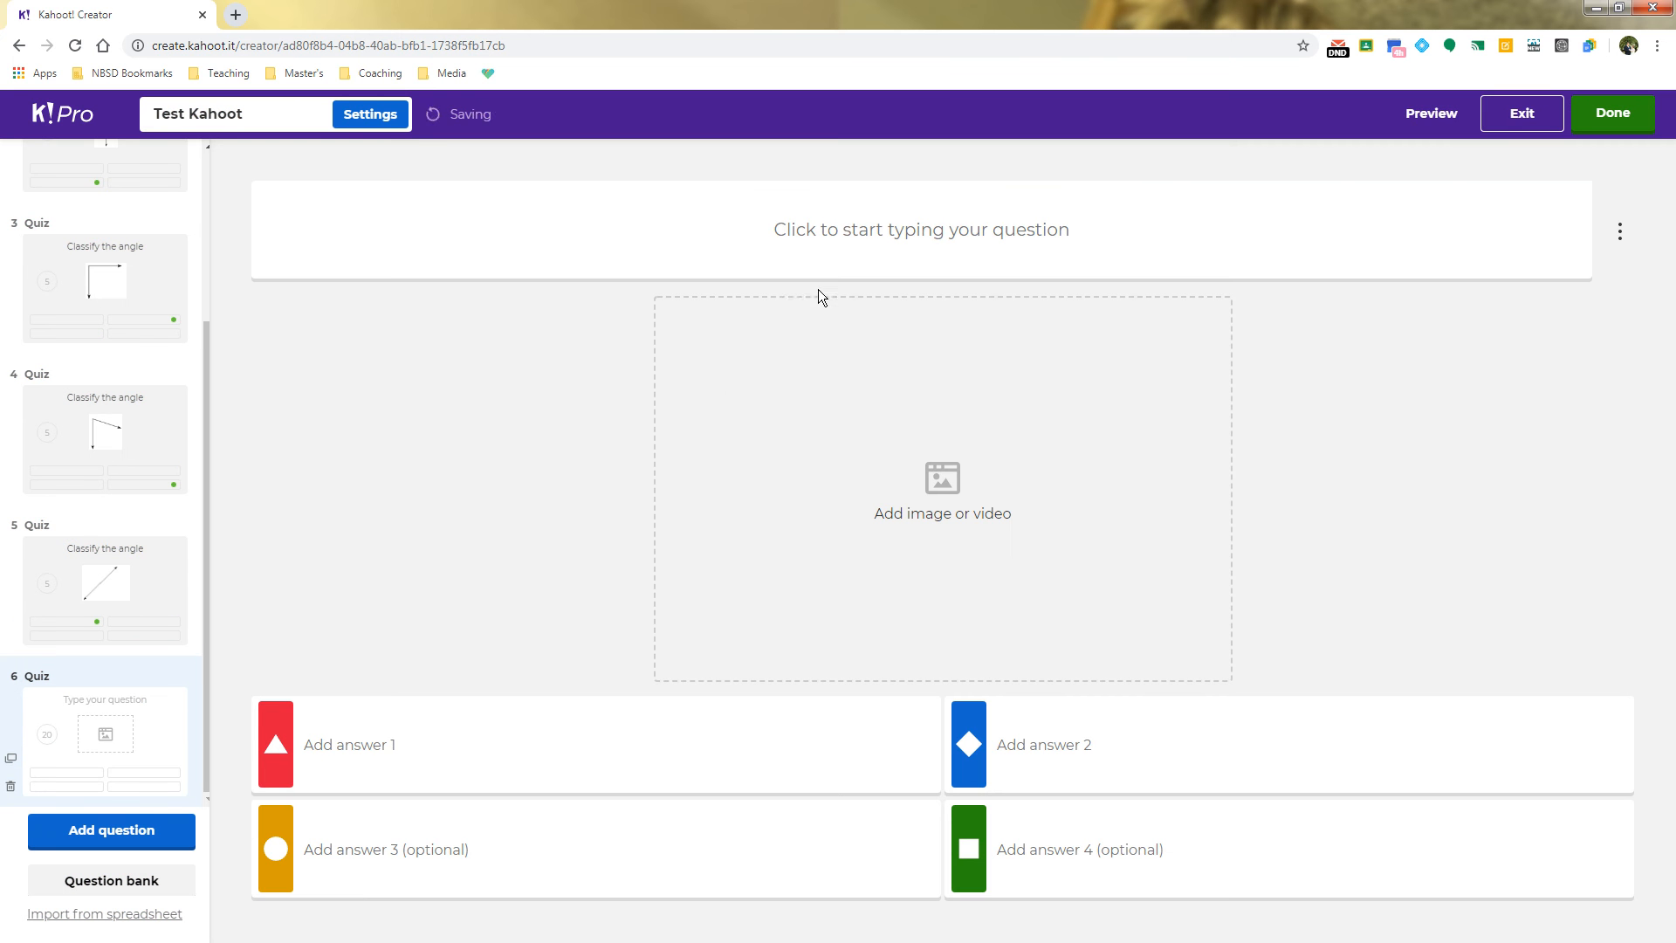
left_click(846, 227)
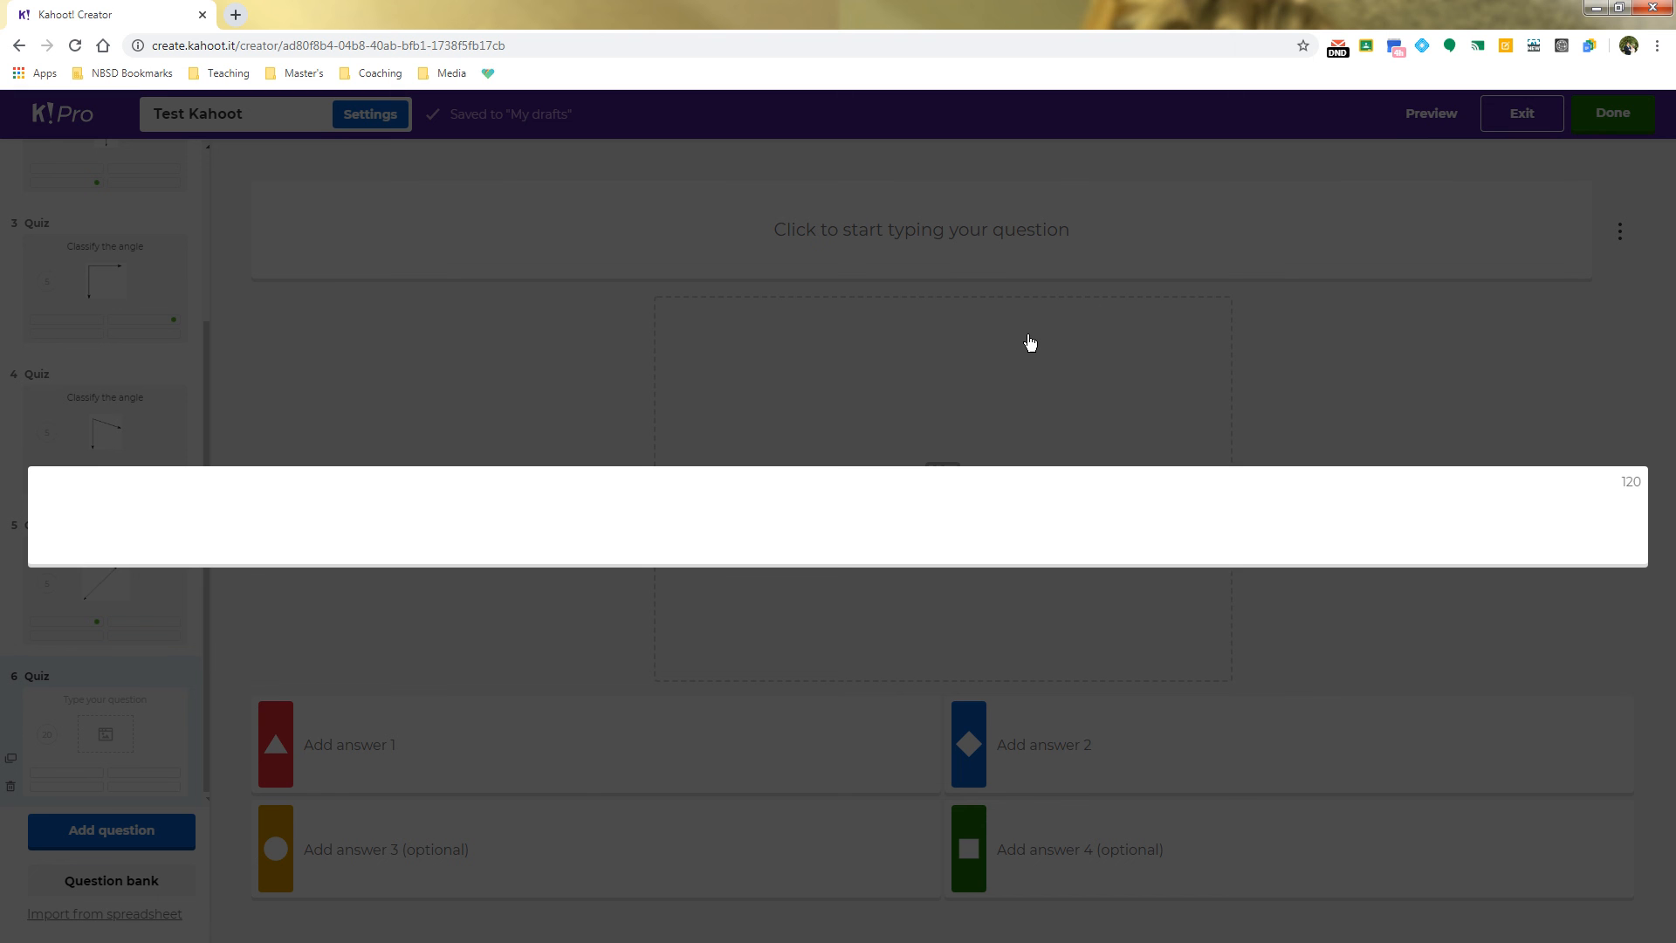
type("5x+7=22")
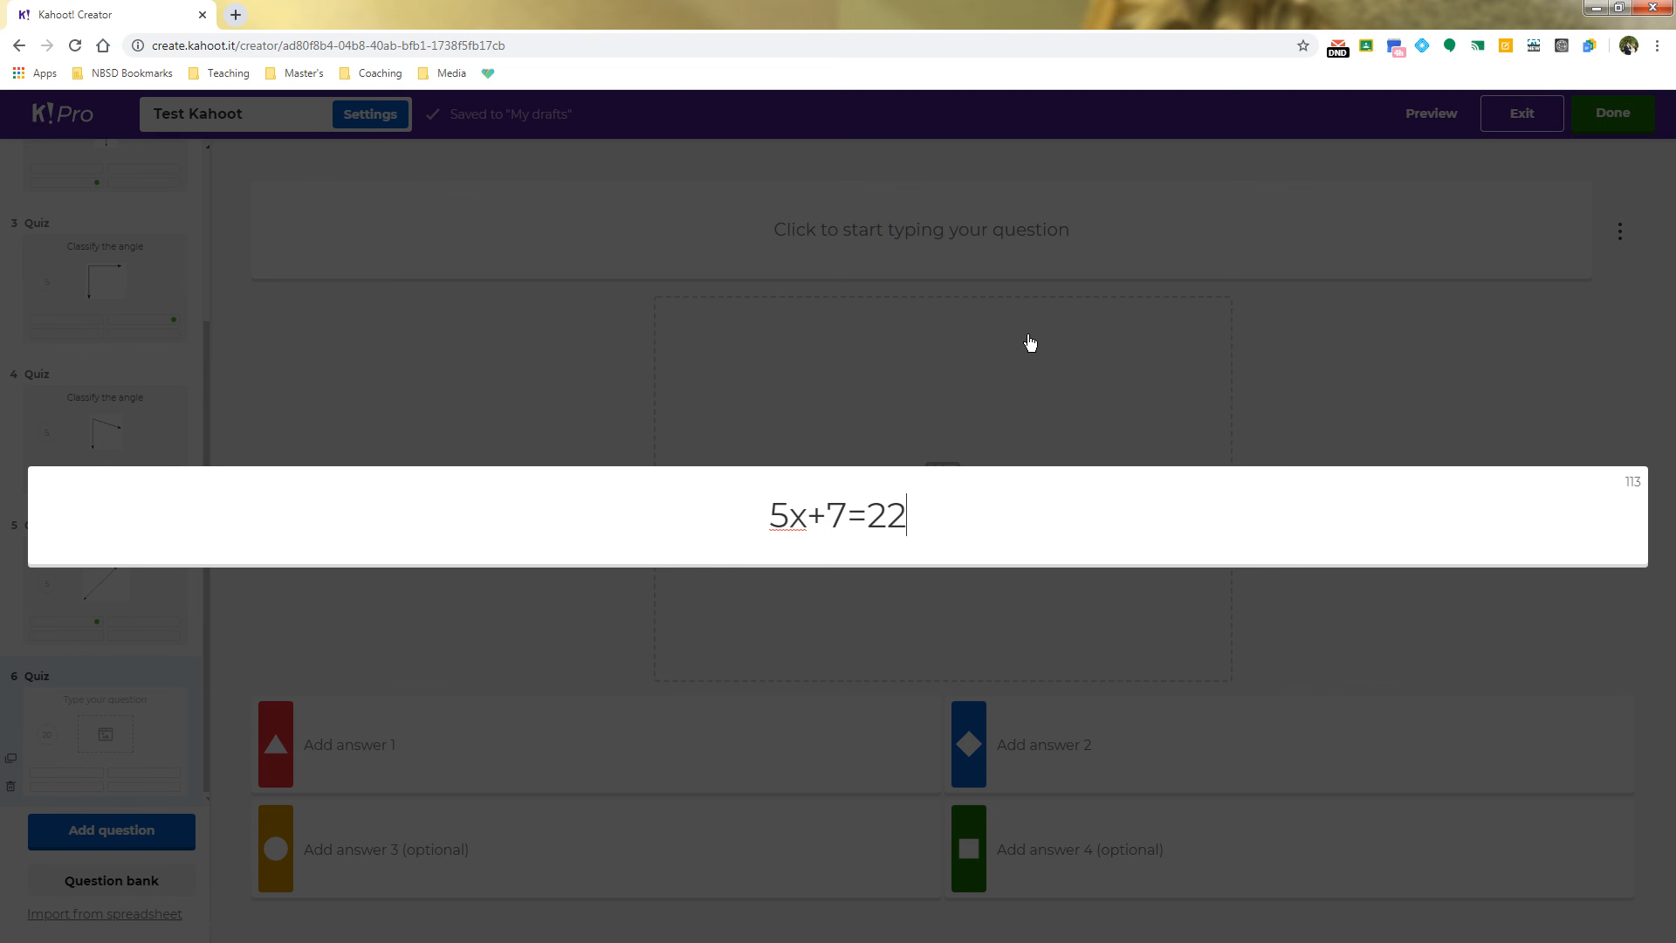
left_click(1342, 356)
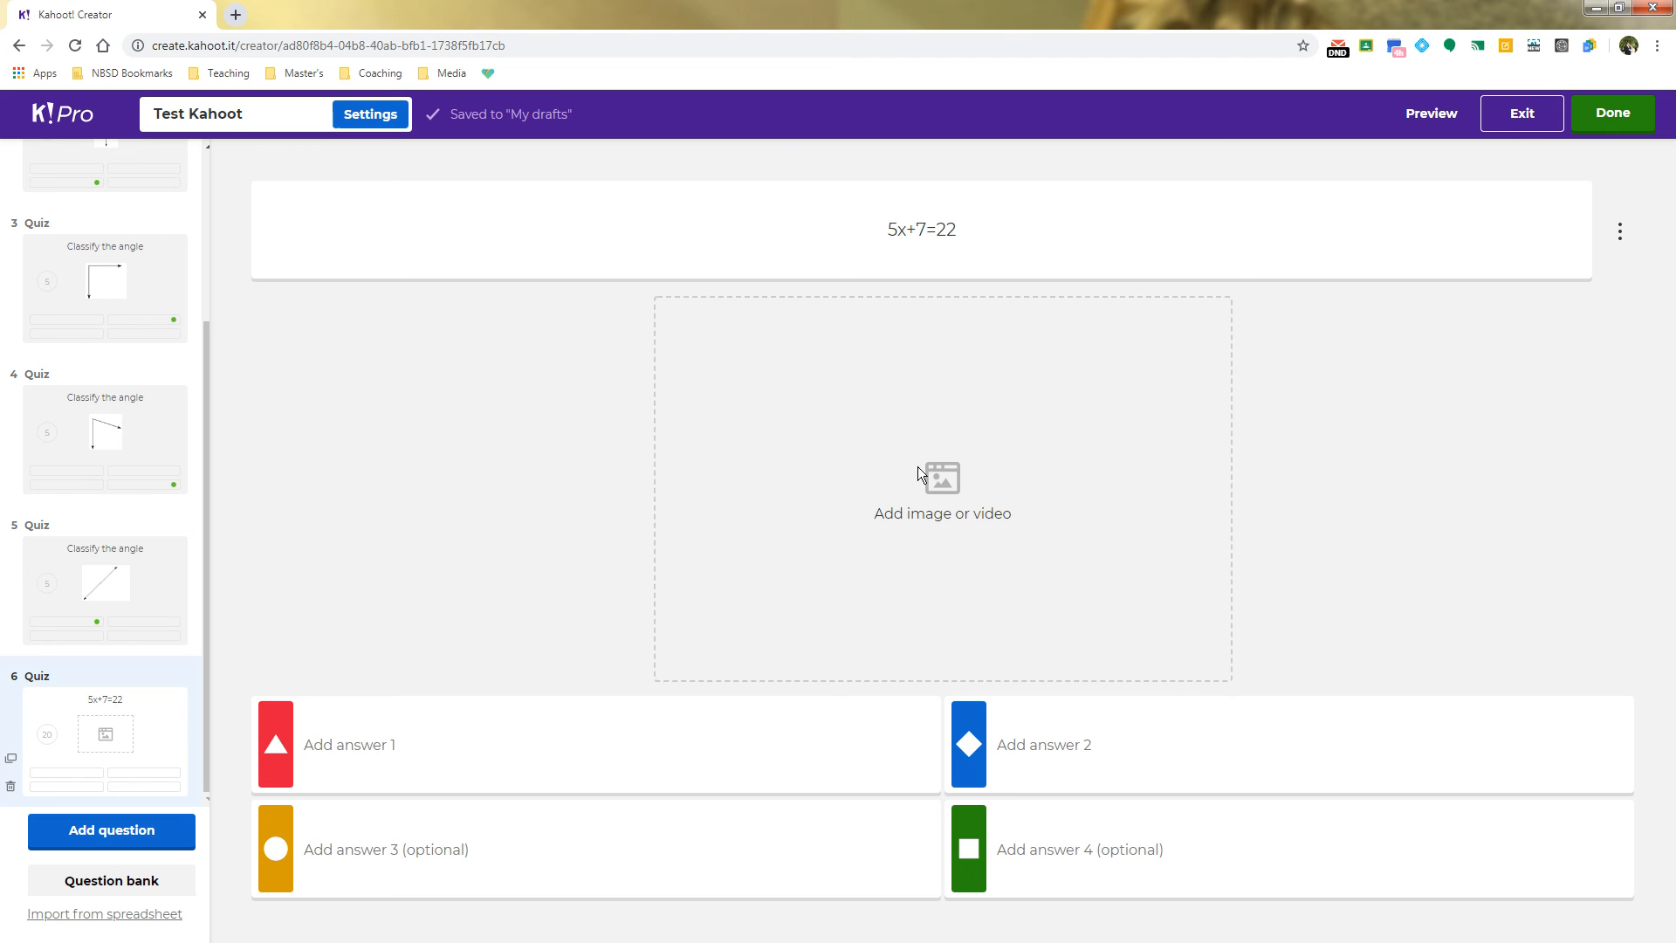
Enter "x=3" as answer 1 and "x=10" as answer 2 of the equation question
left_click(596, 740)
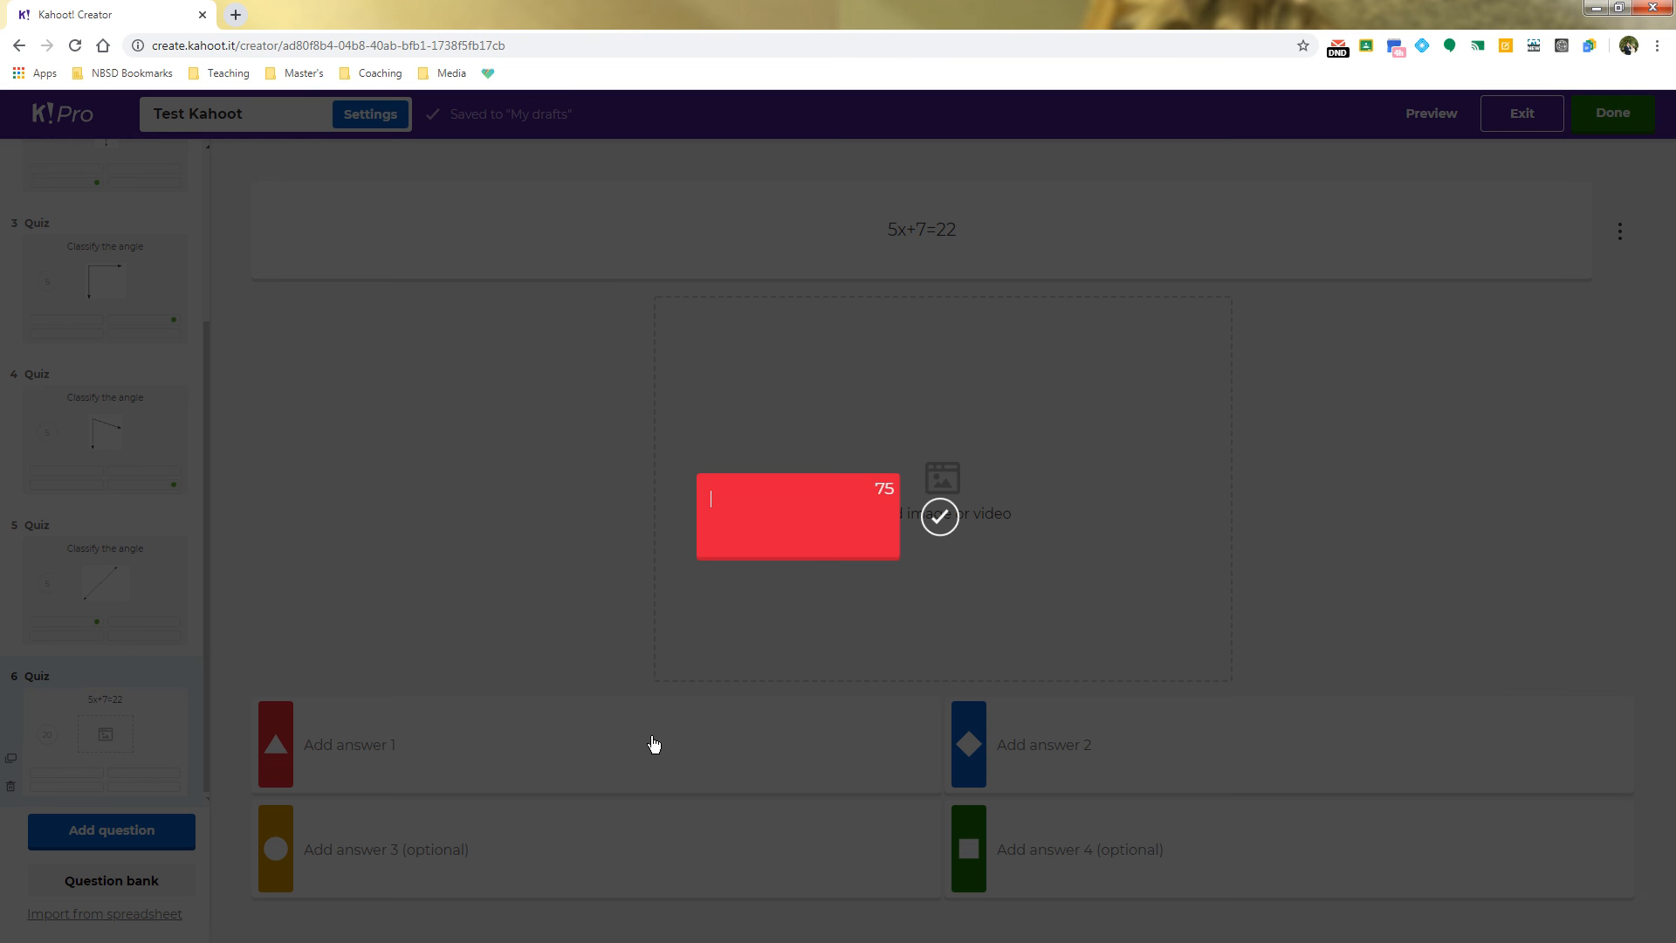
type("x=3")
left_click(1121, 752)
left_click(1122, 751)
type("x=10")
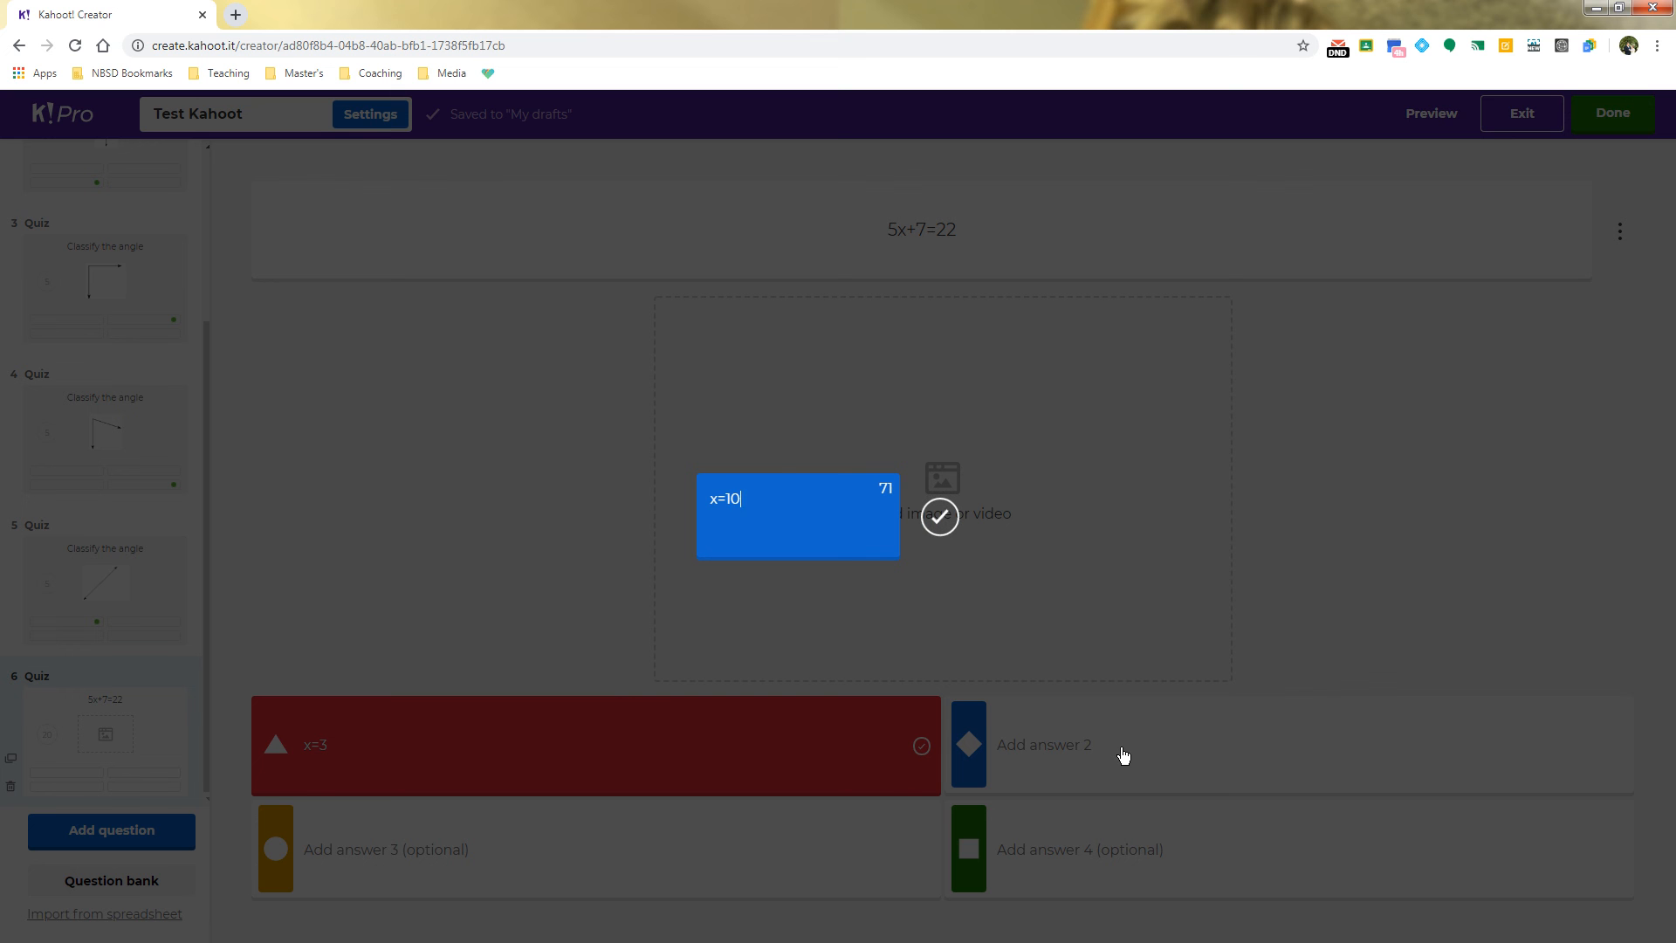
left_click(761, 853)
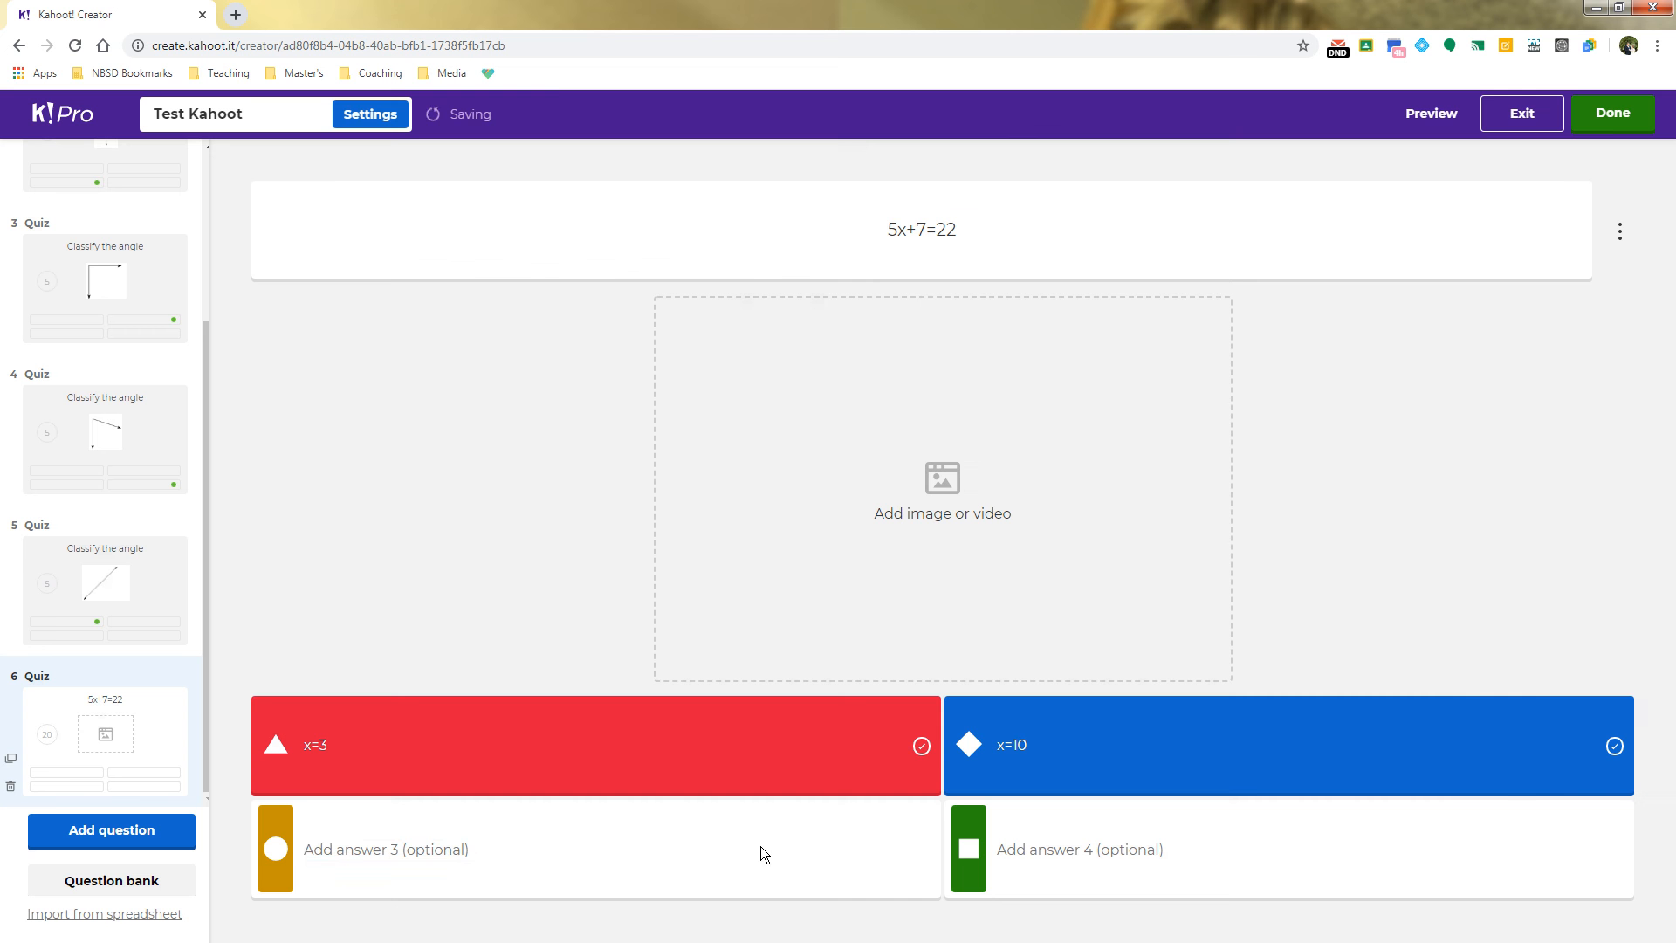
Enter "x=15" as answer 3 and "x=-5" as answer 4, and mark x=3 as the correct answer
left_click(452, 856)
type("x")
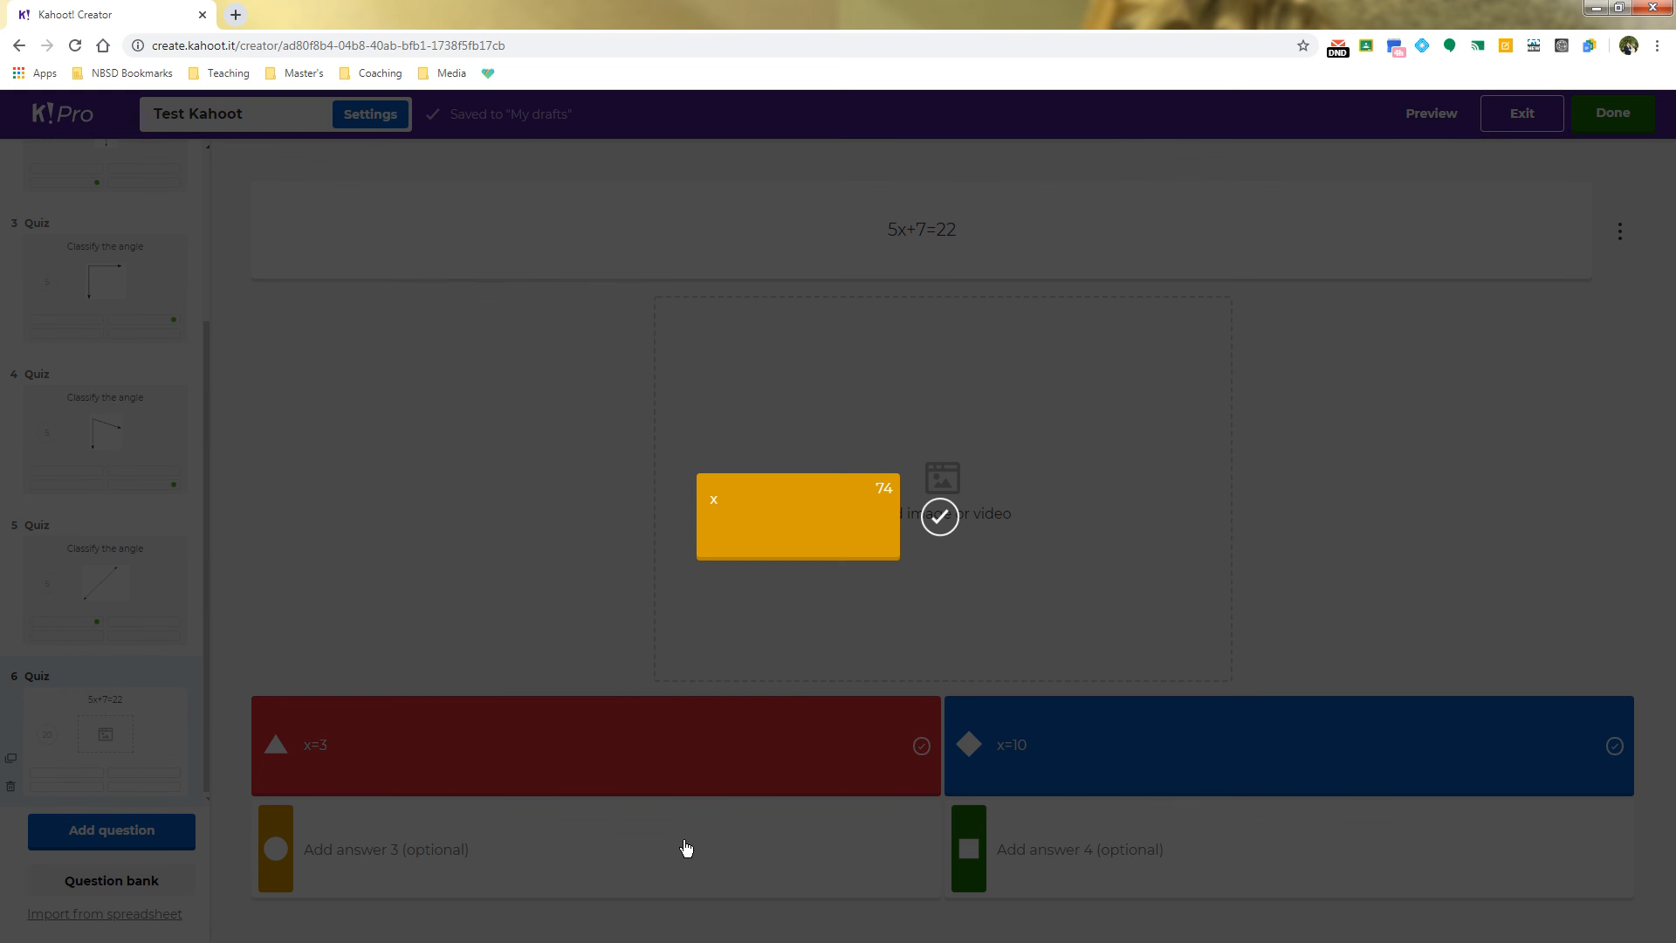
type("=15")
left_click(1140, 858)
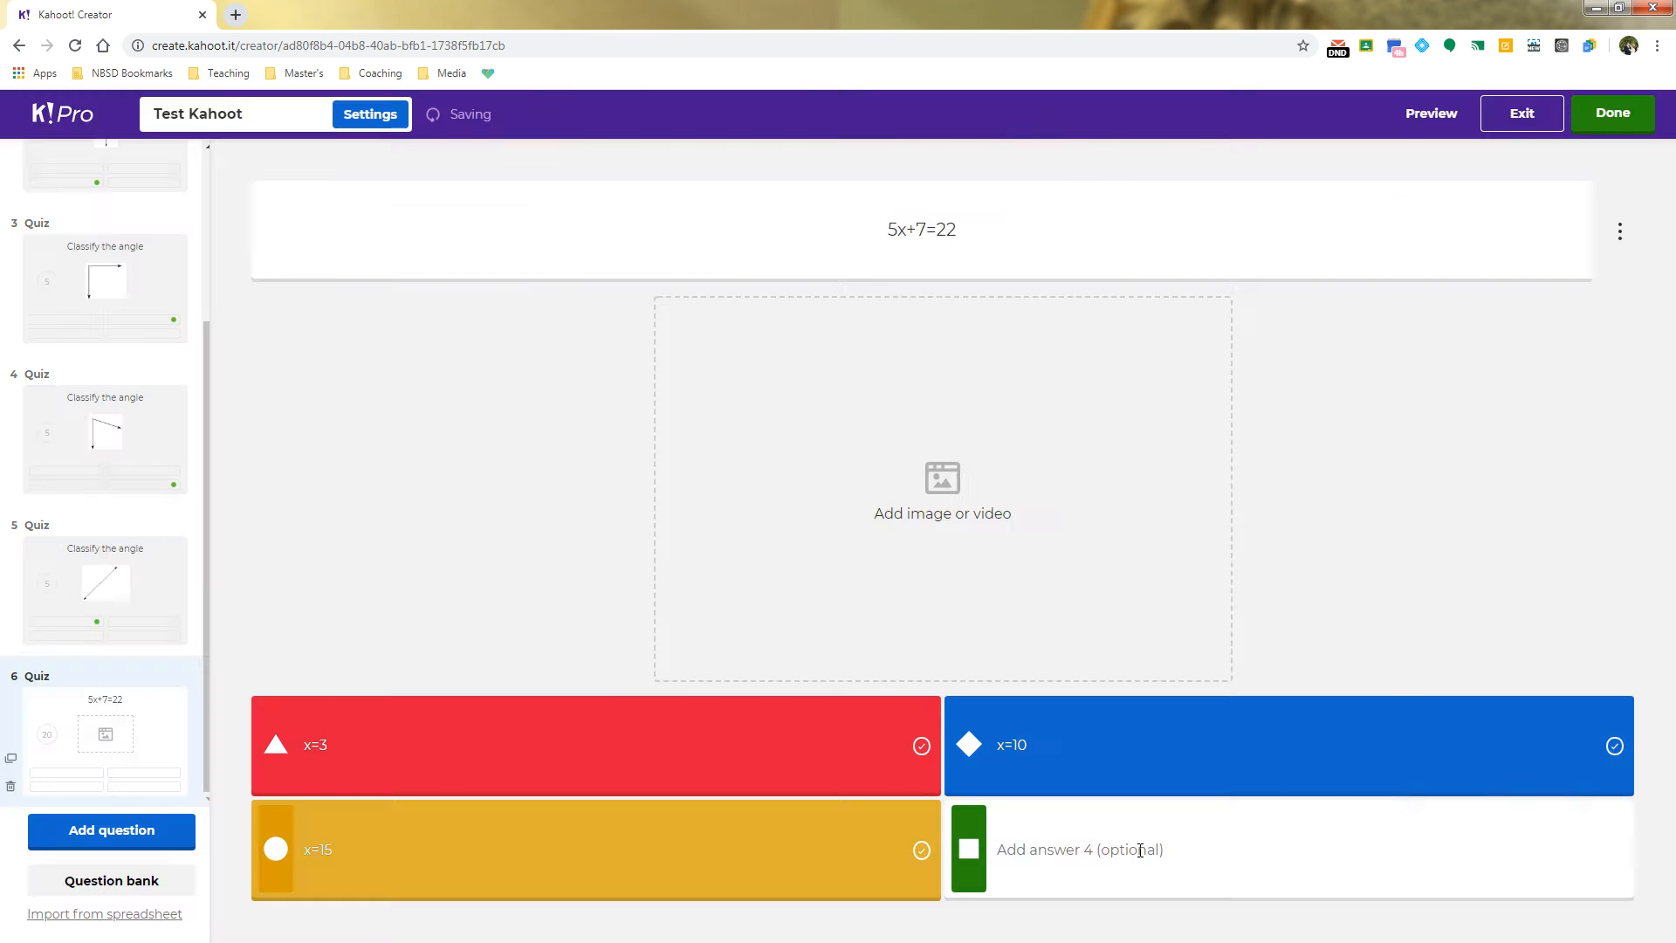
left_click(1140, 858)
type("x")
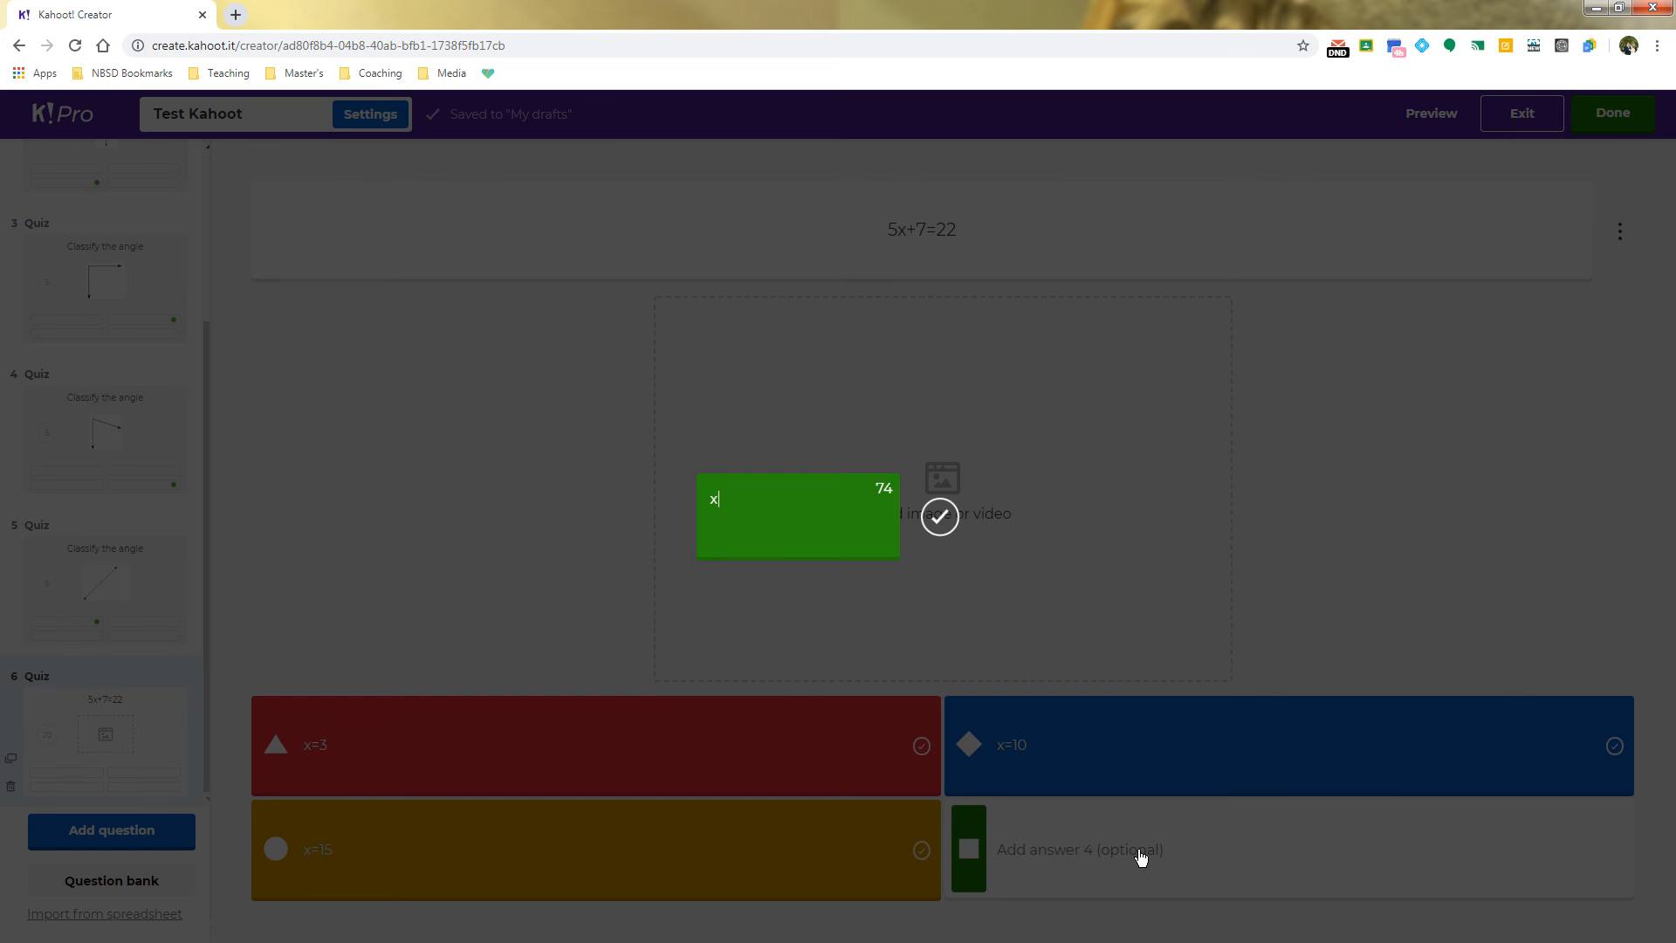
type("=-5")
left_click(1450, 590)
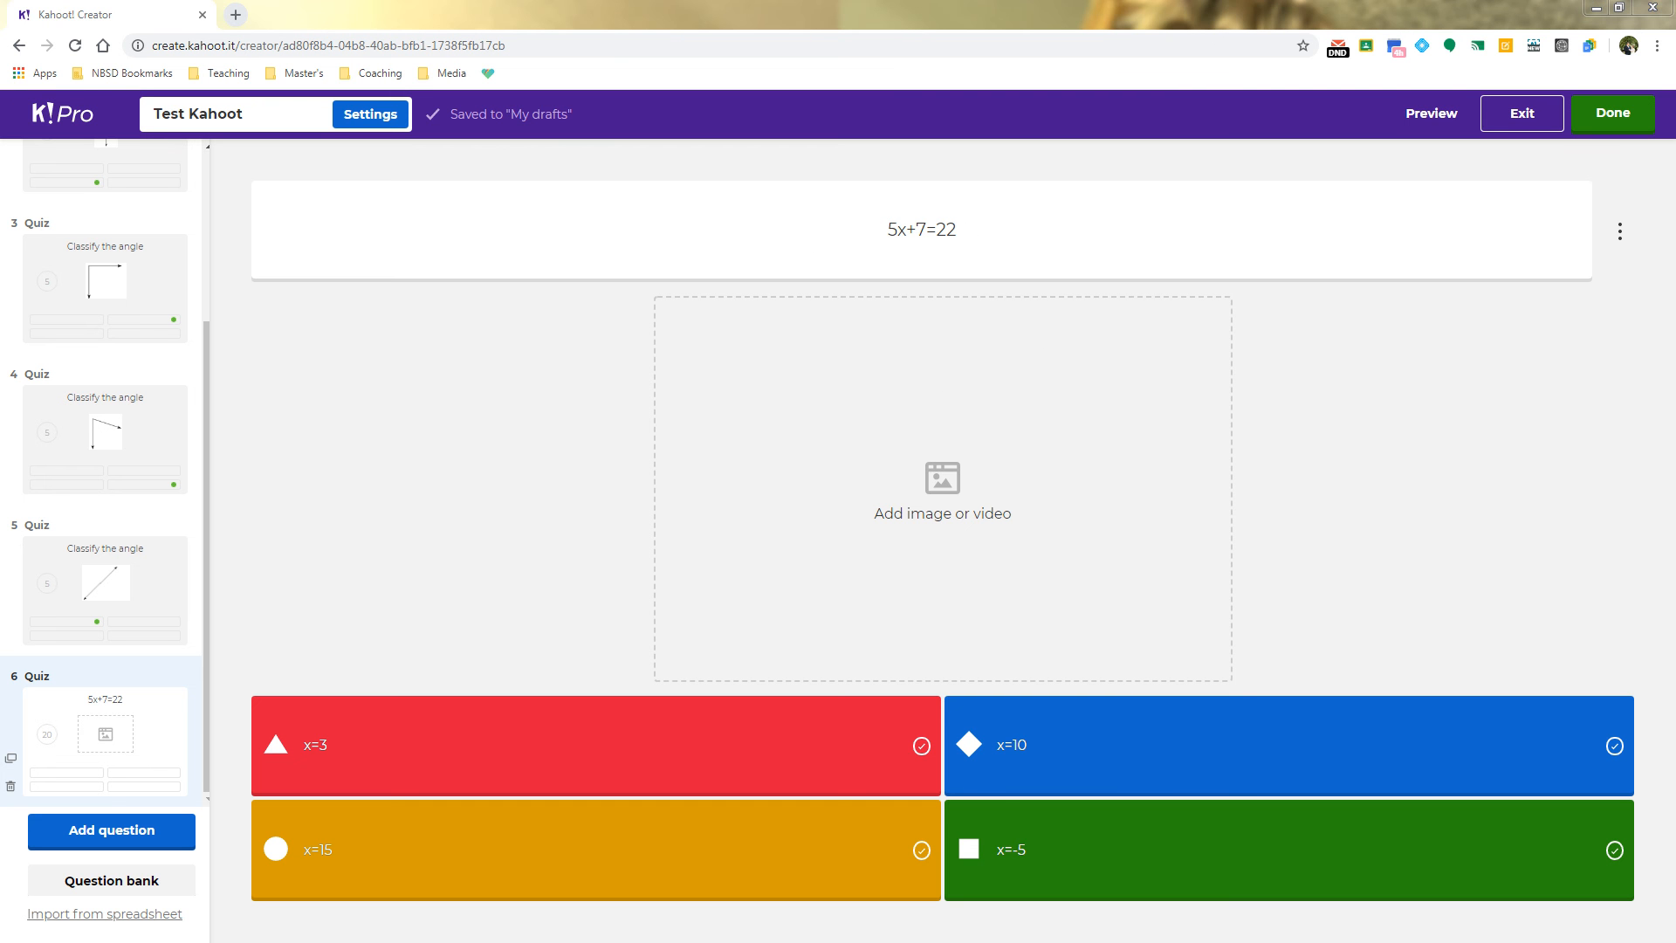
left_click(922, 747)
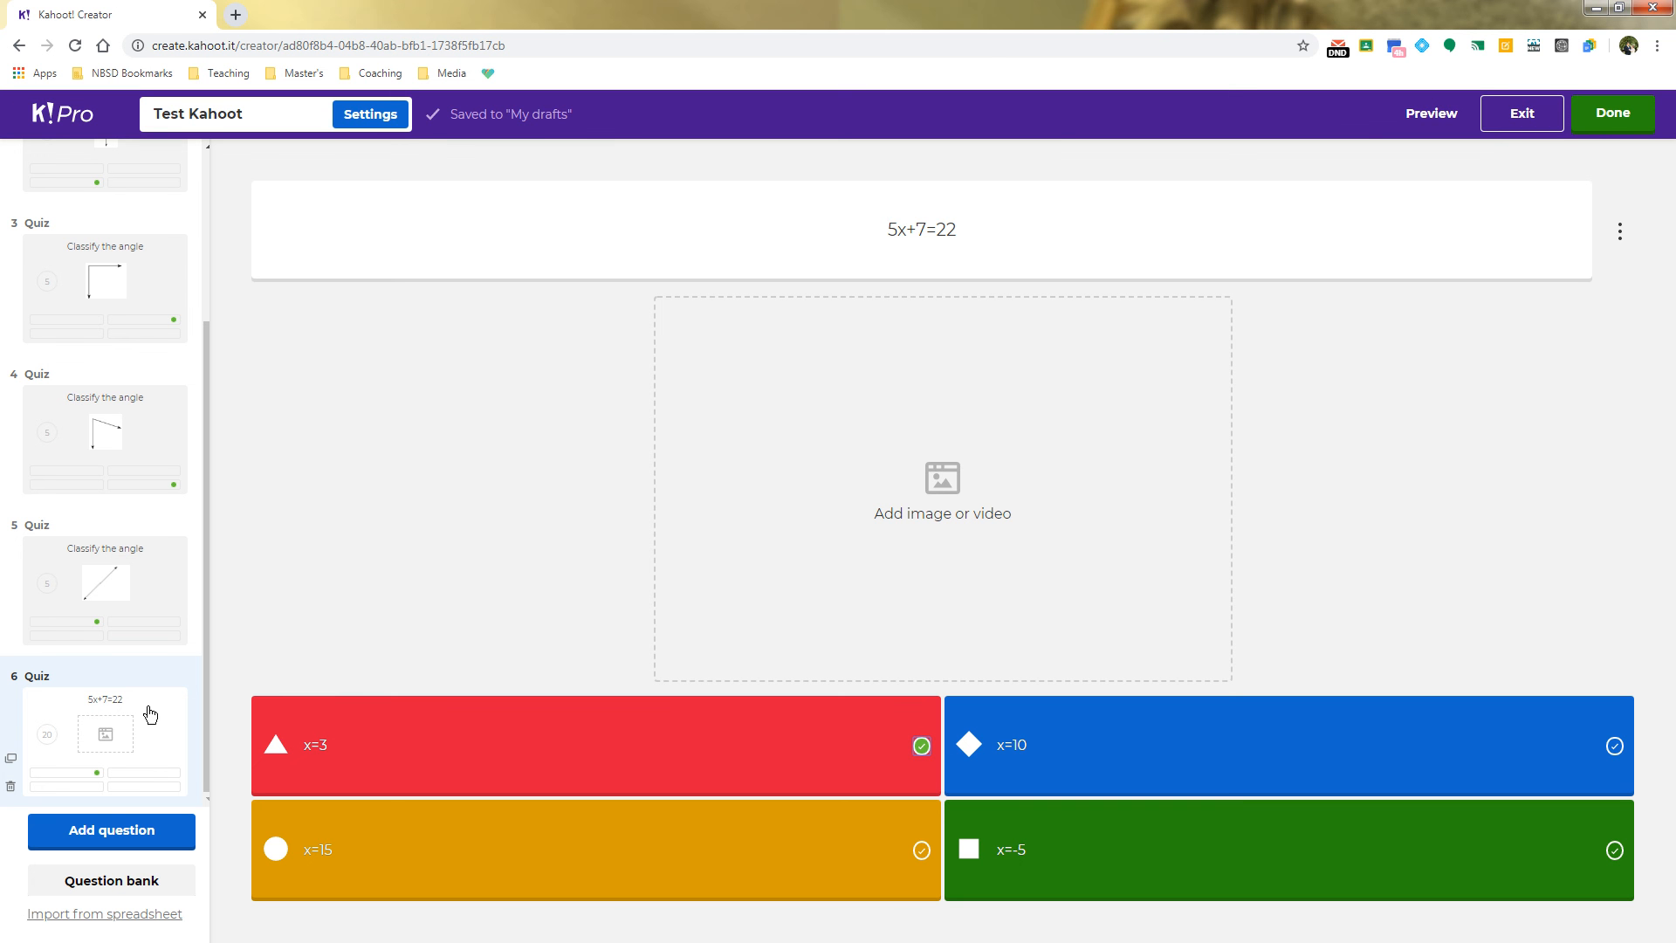
Preview the quiz and go back through the questions from question 6 to question 1
scroll(144, 723, "up", 3)
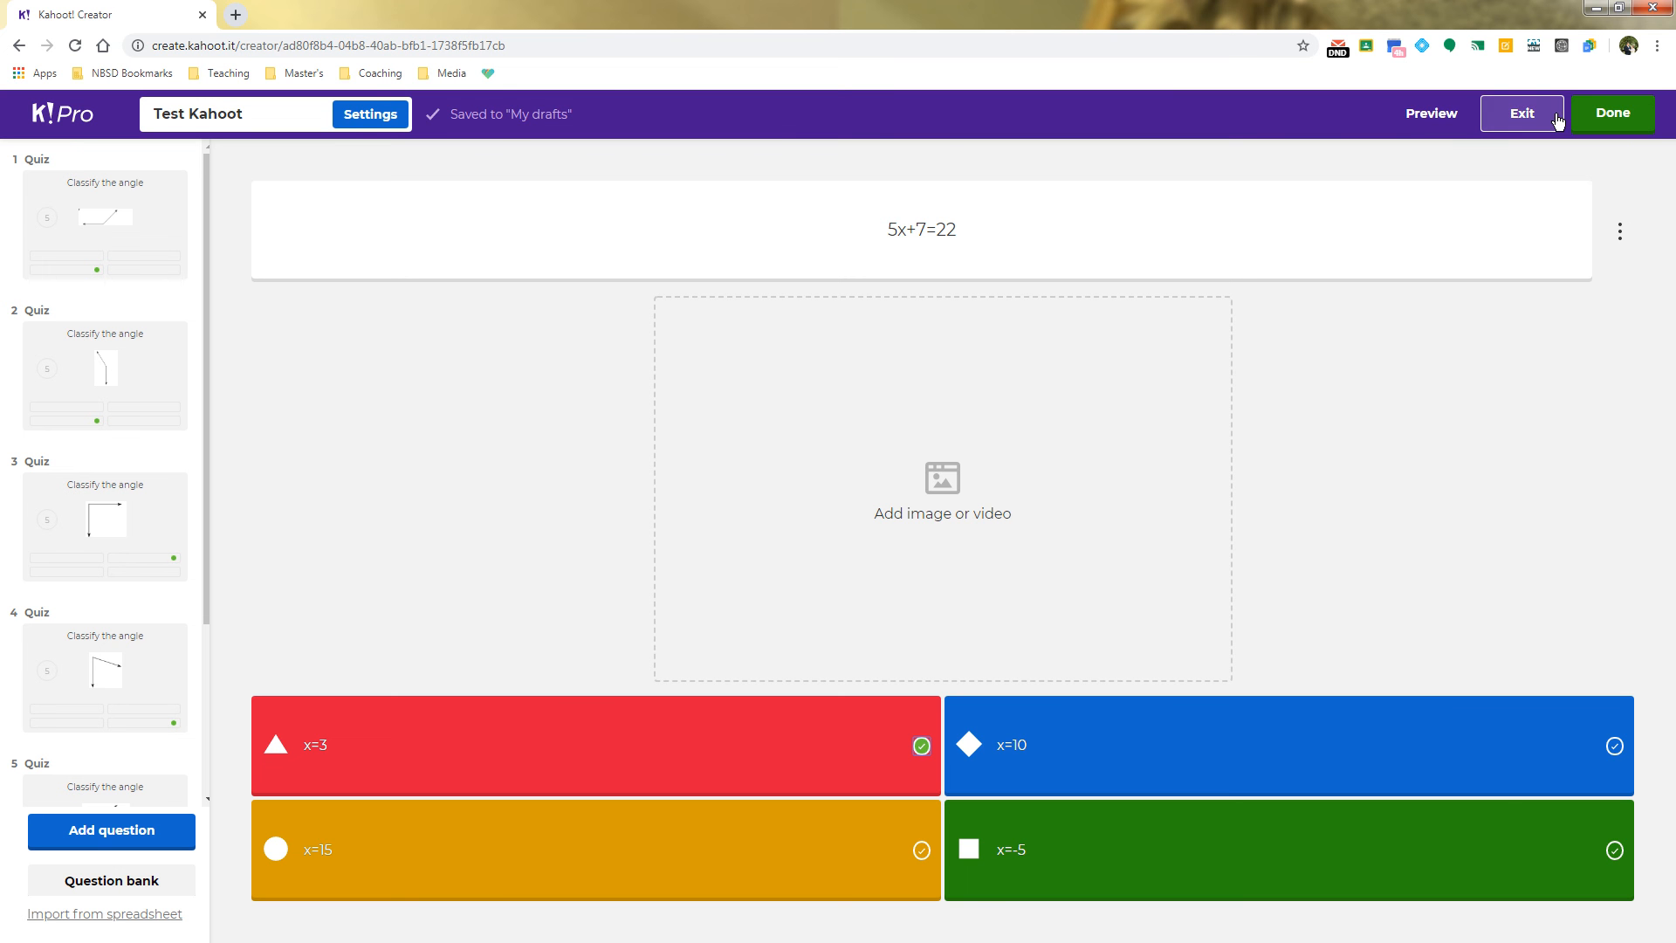
left_click(1431, 113)
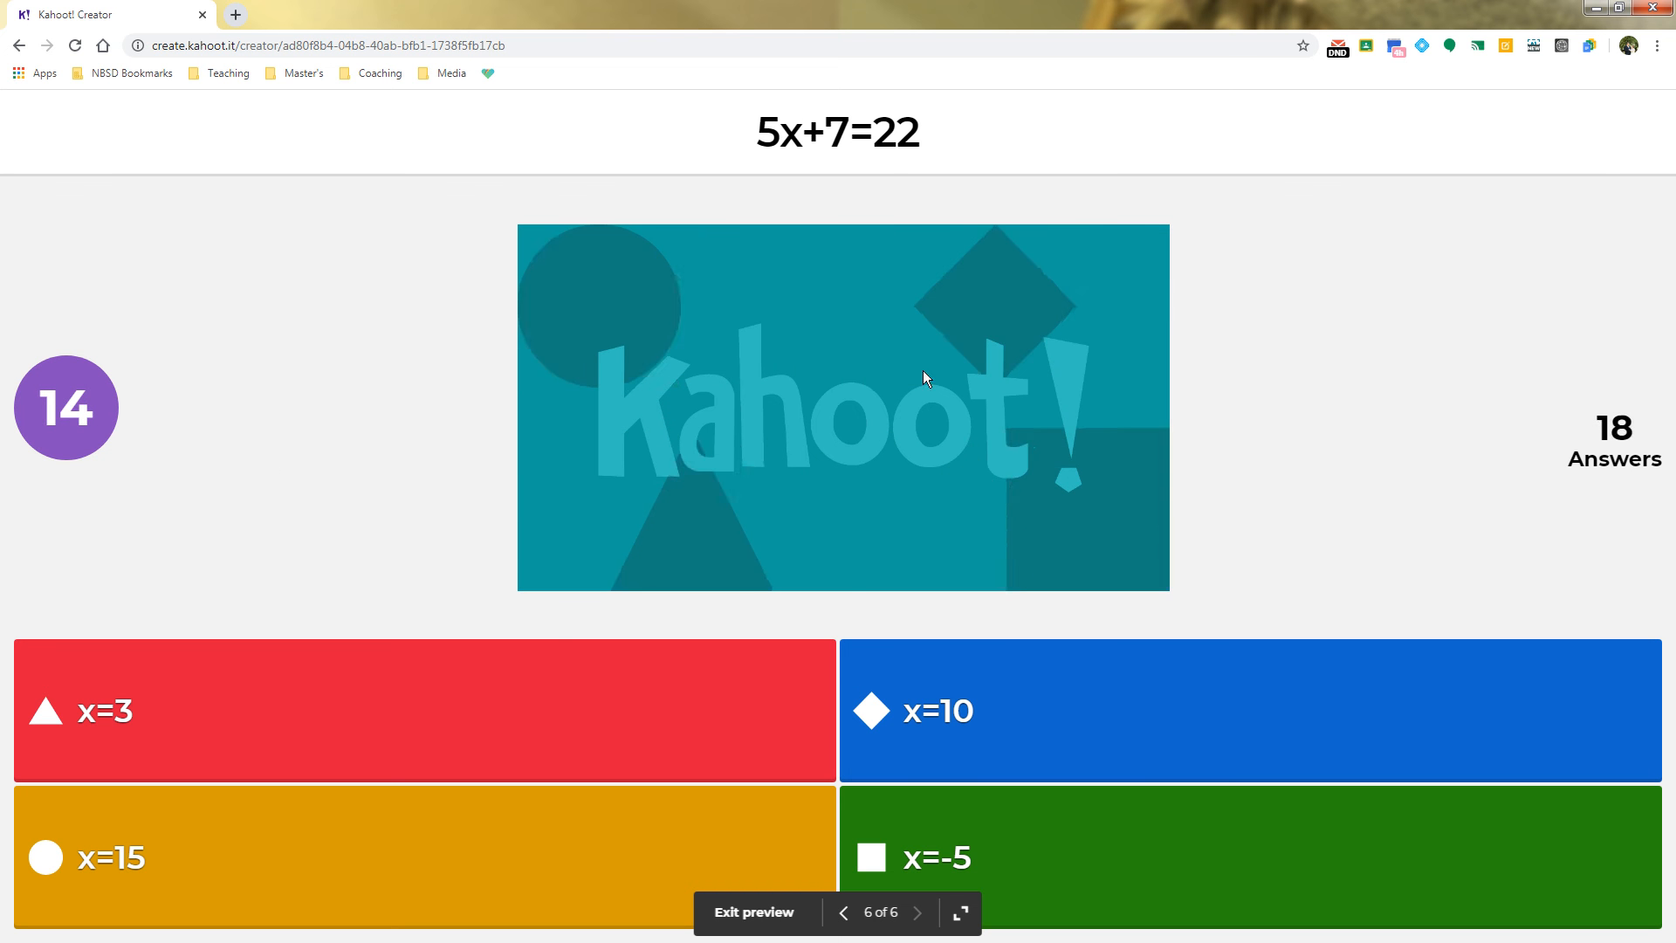
left_click(844, 917)
left_click(843, 916)
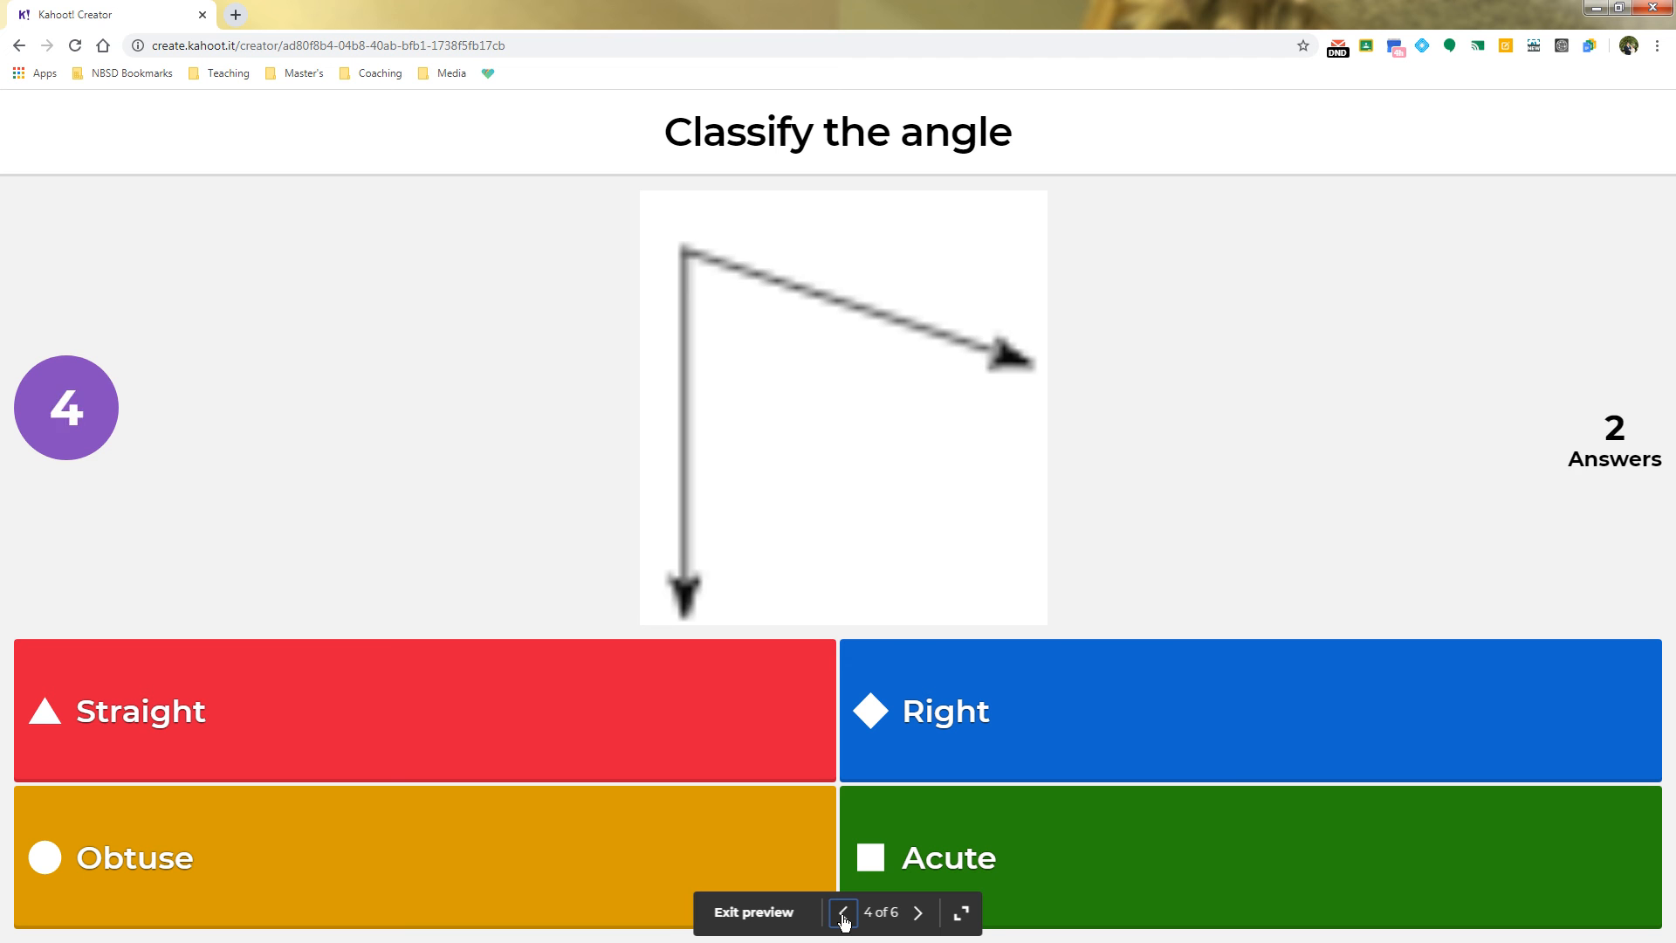
left_click(843, 917)
left_click(842, 917)
left_click(841, 917)
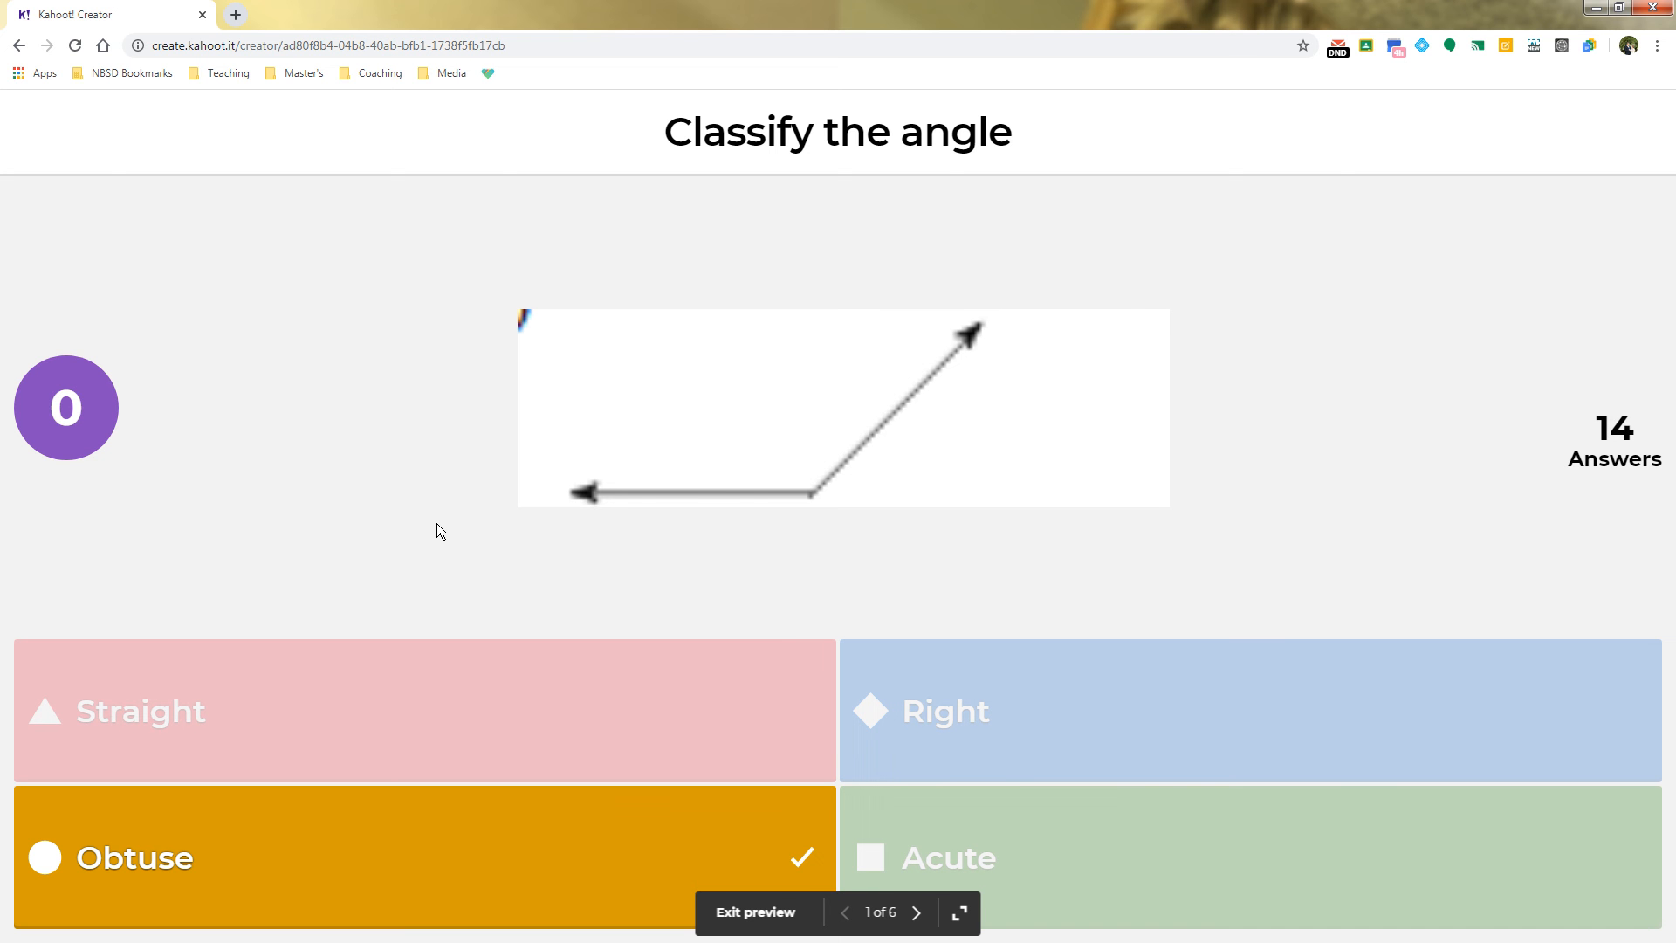
Step forward through the preview from question 1 to question 6, and view the last question in full screen briefly
left_click(917, 913)
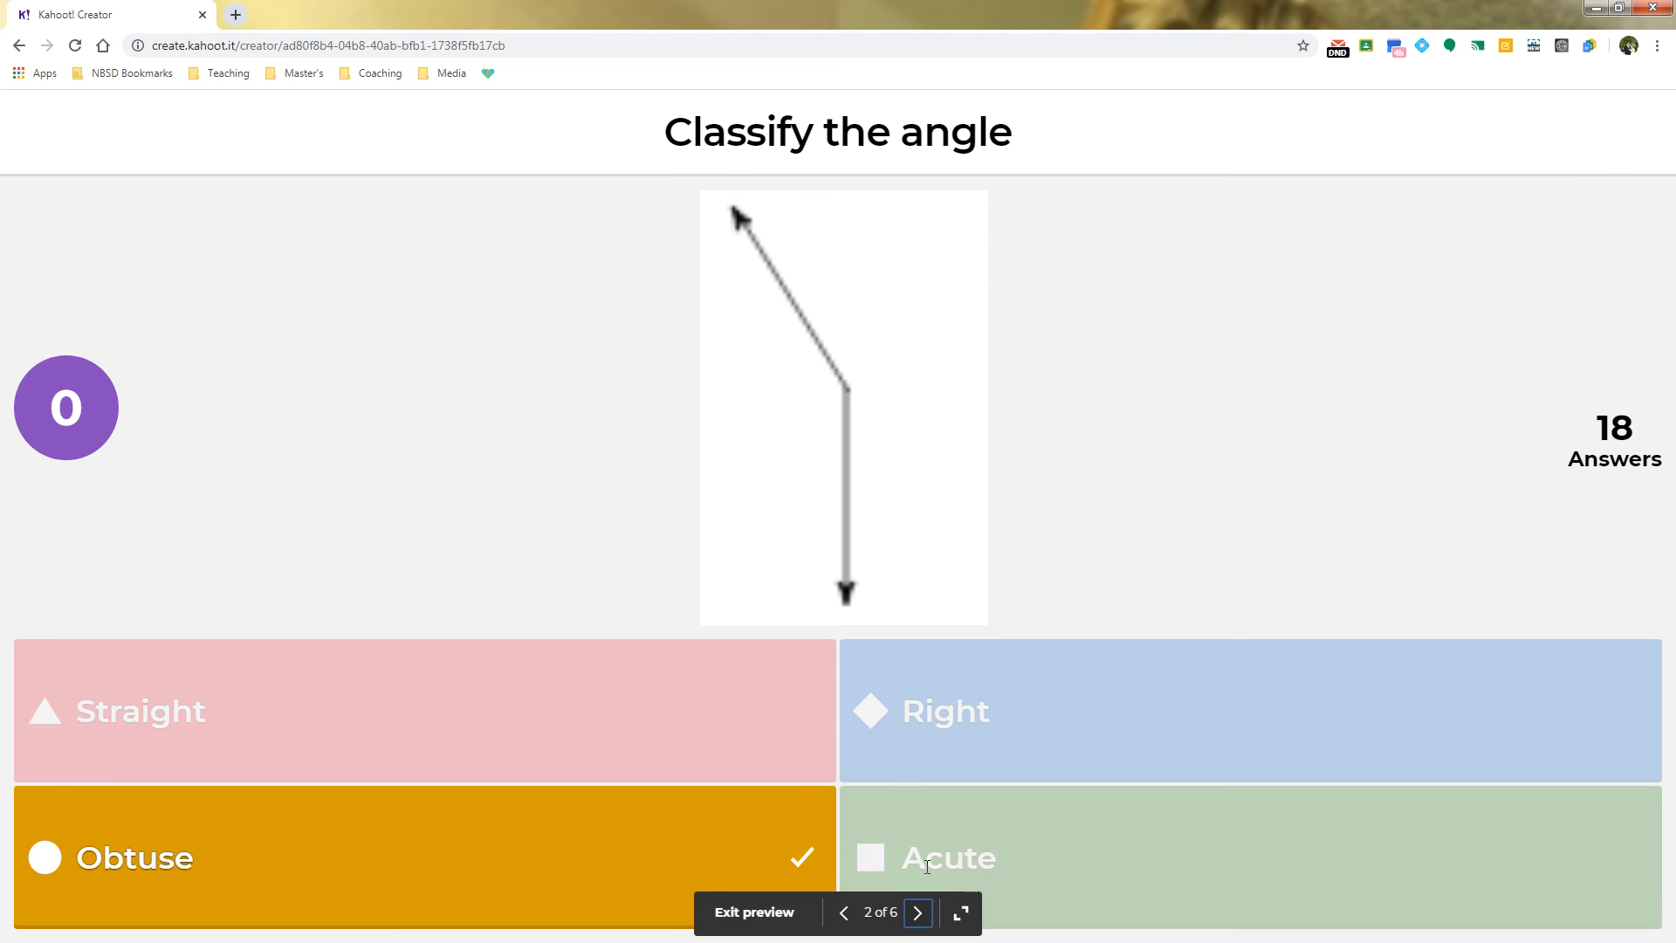
left_click(917, 912)
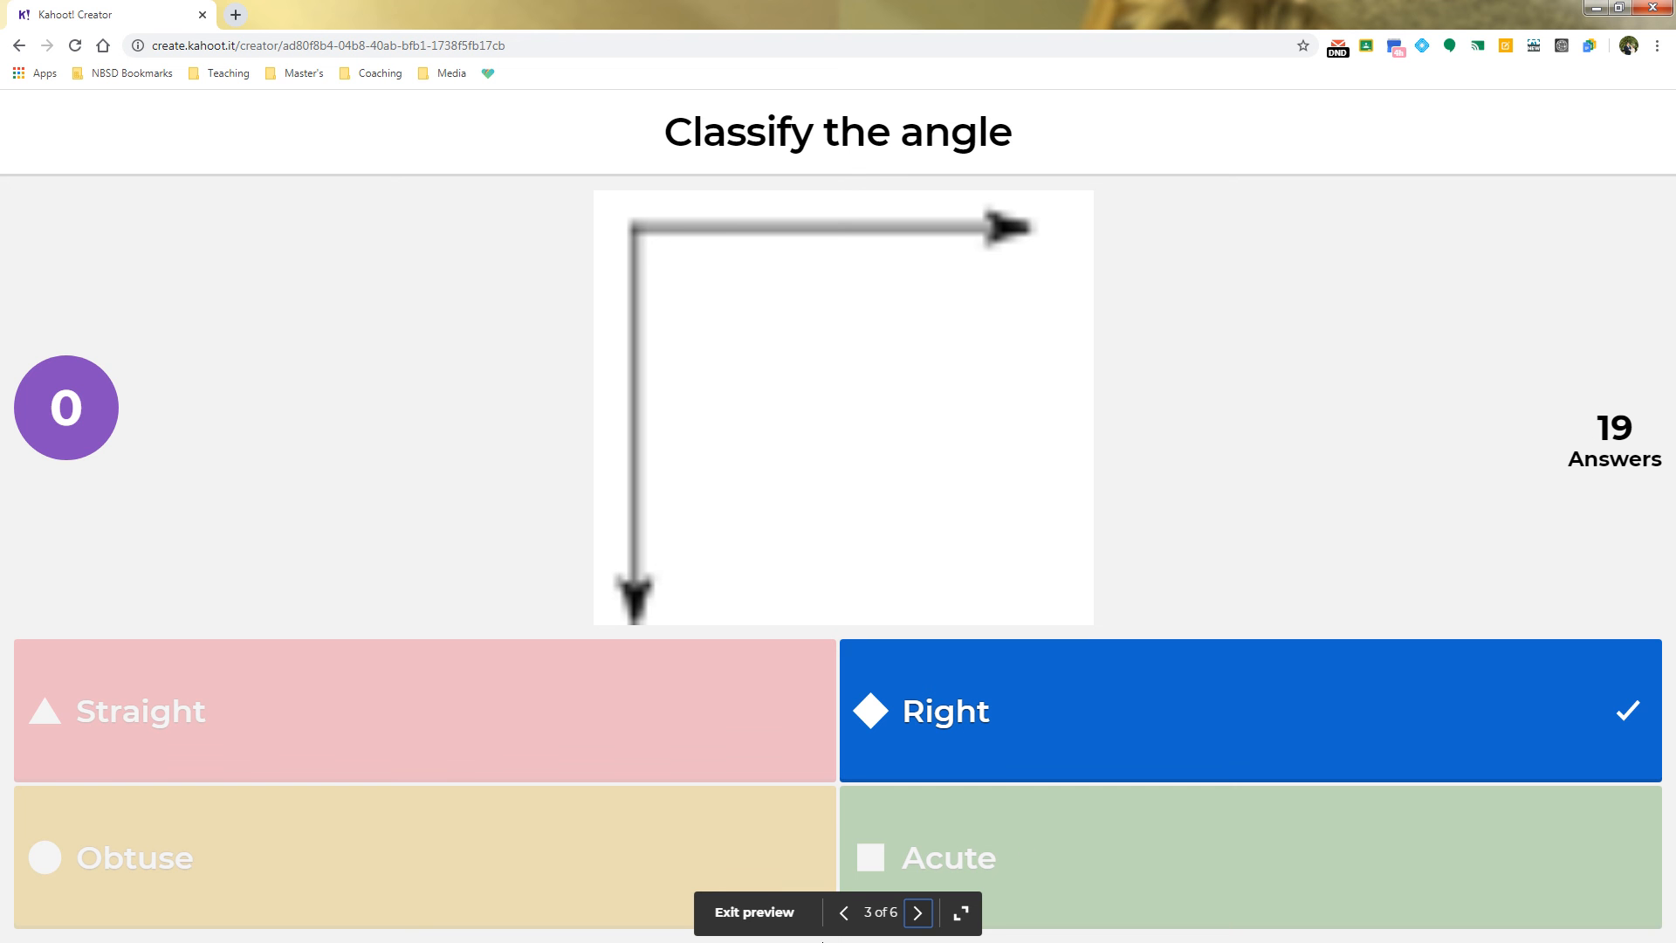
left_click(917, 912)
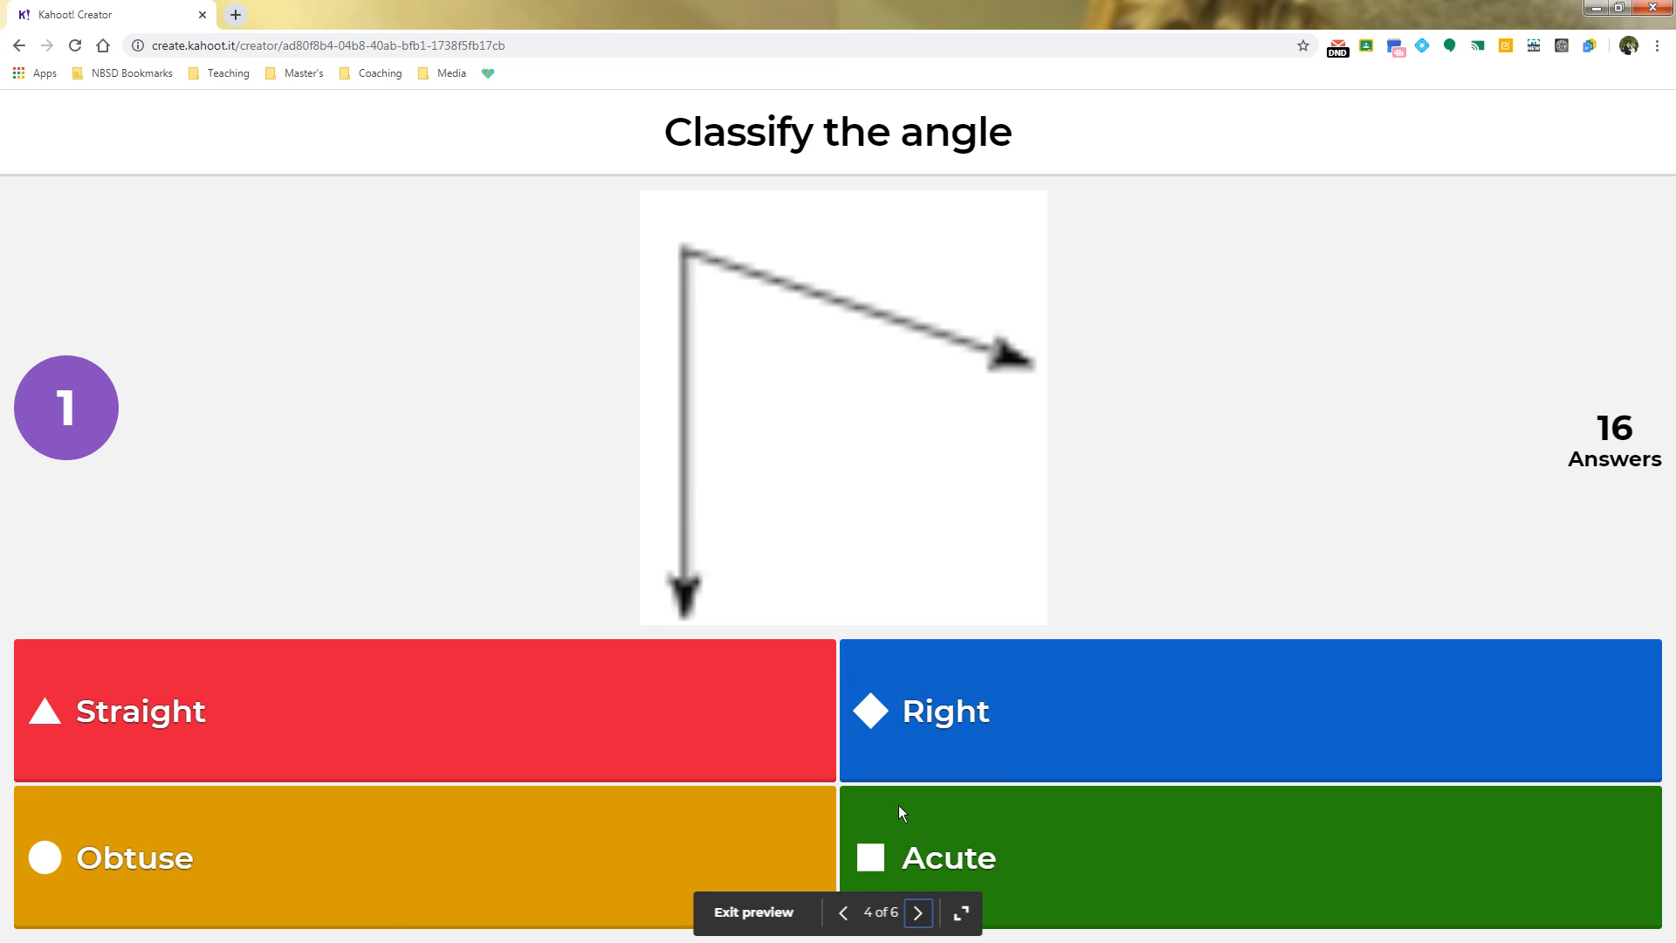
left_click(918, 913)
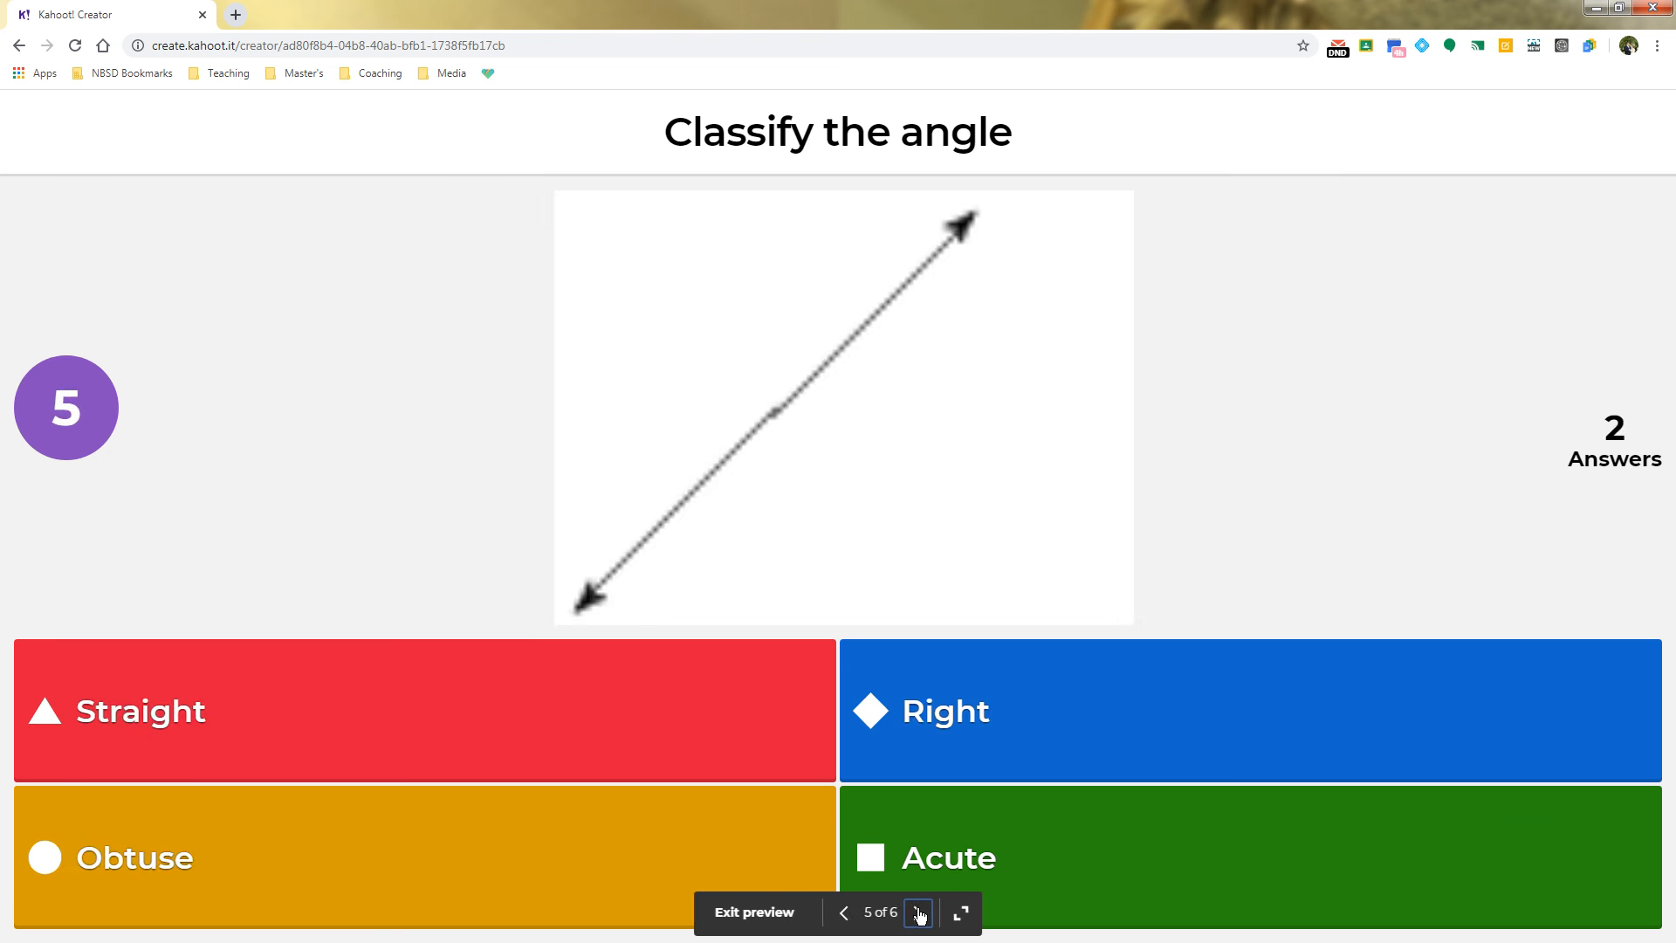
left_click(917, 913)
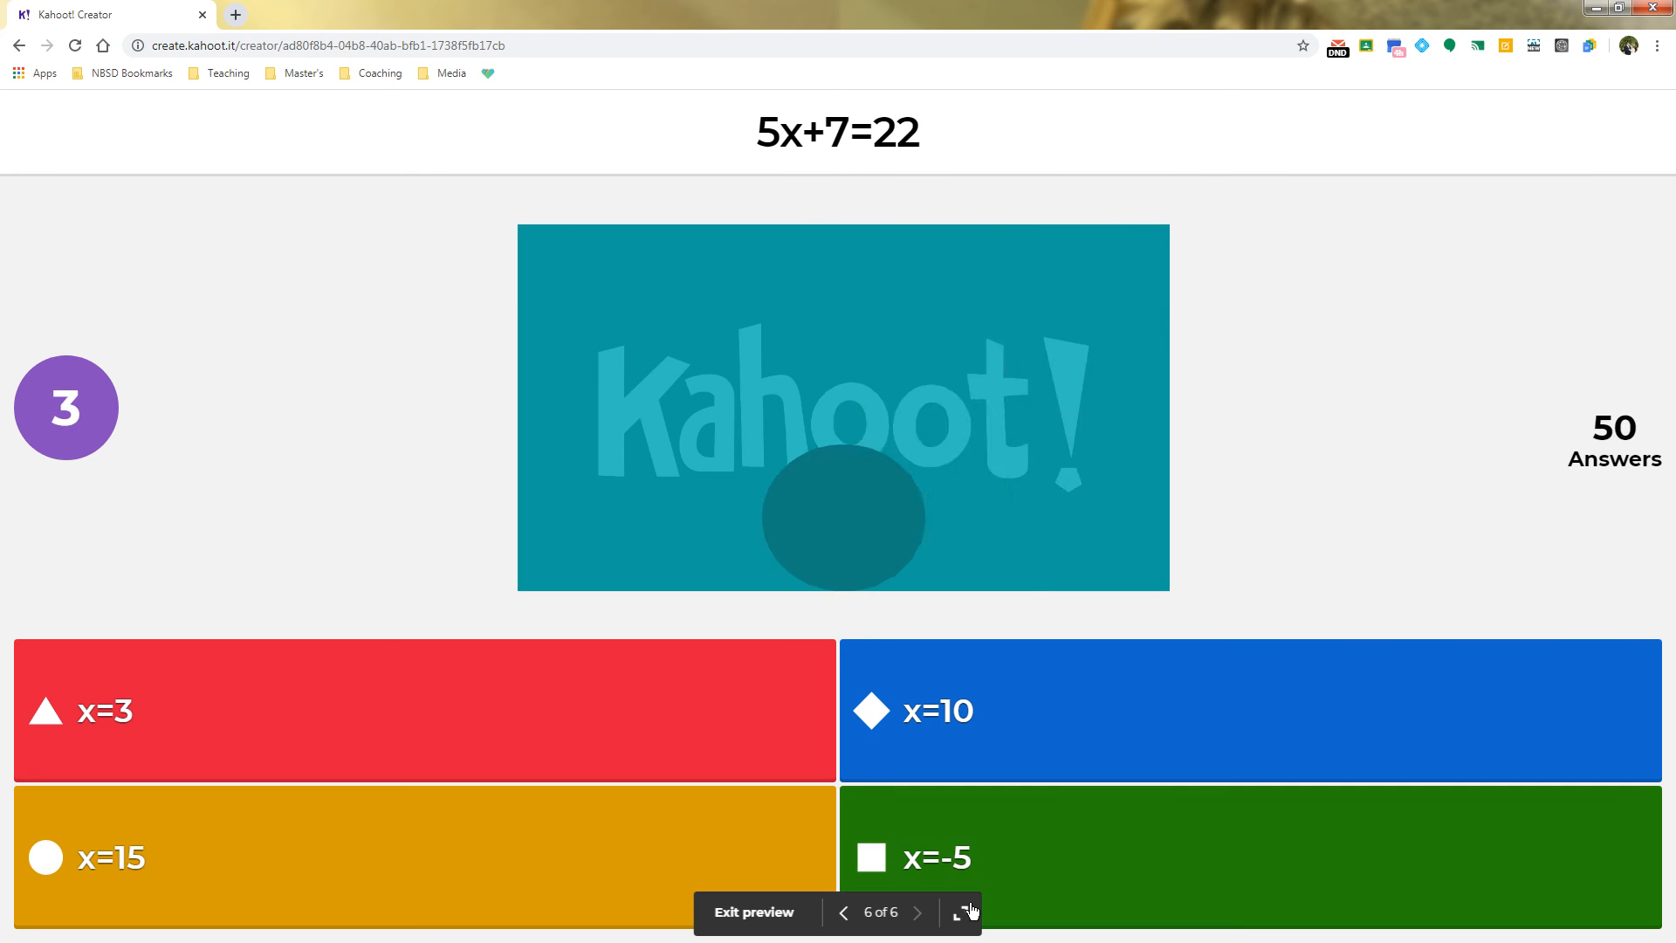
left_click(964, 914)
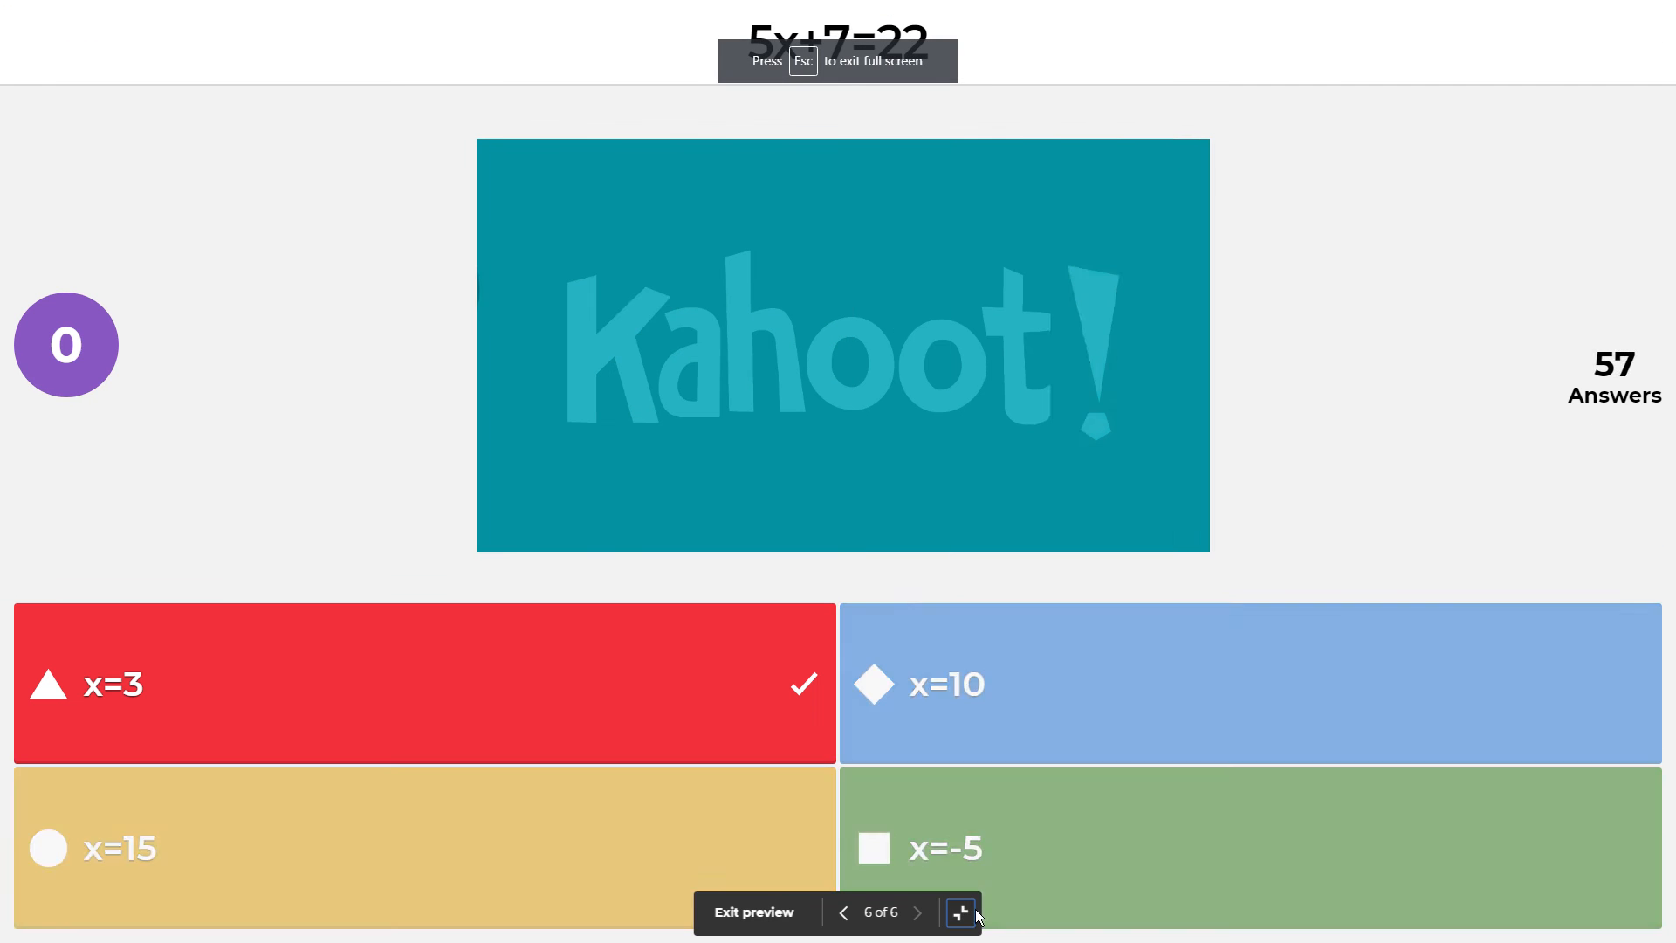
left_click(970, 913)
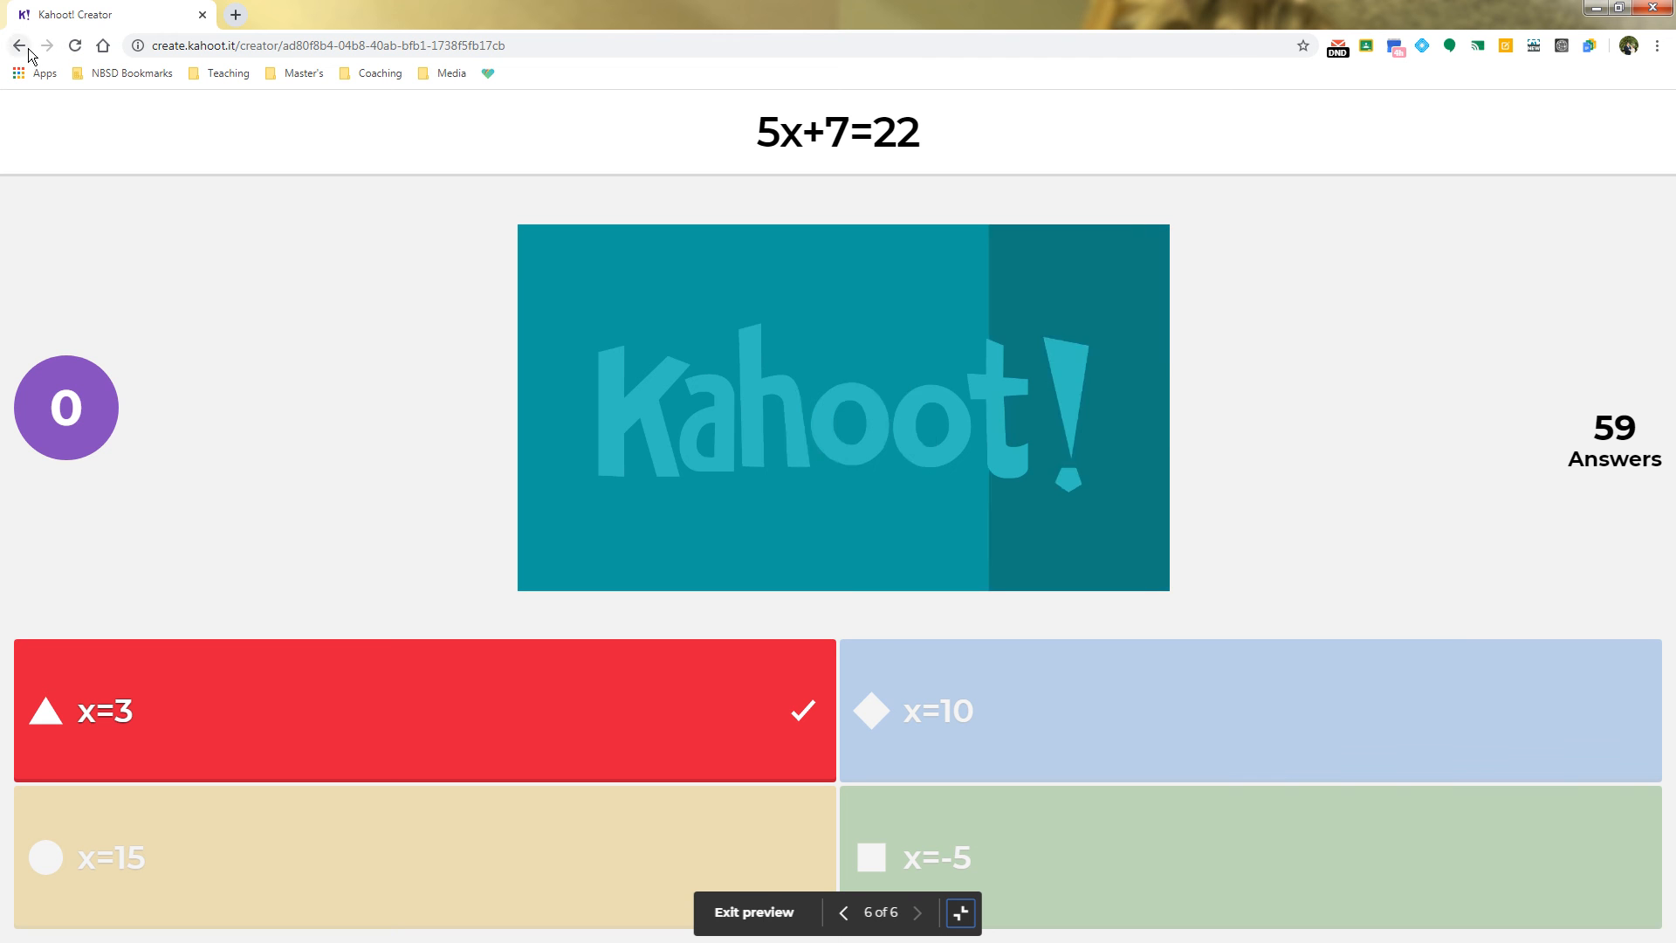
Exit the preview and finish editing the kahoot, returning to the My Kahoots list
left_click(739, 912)
left_click(1629, 112)
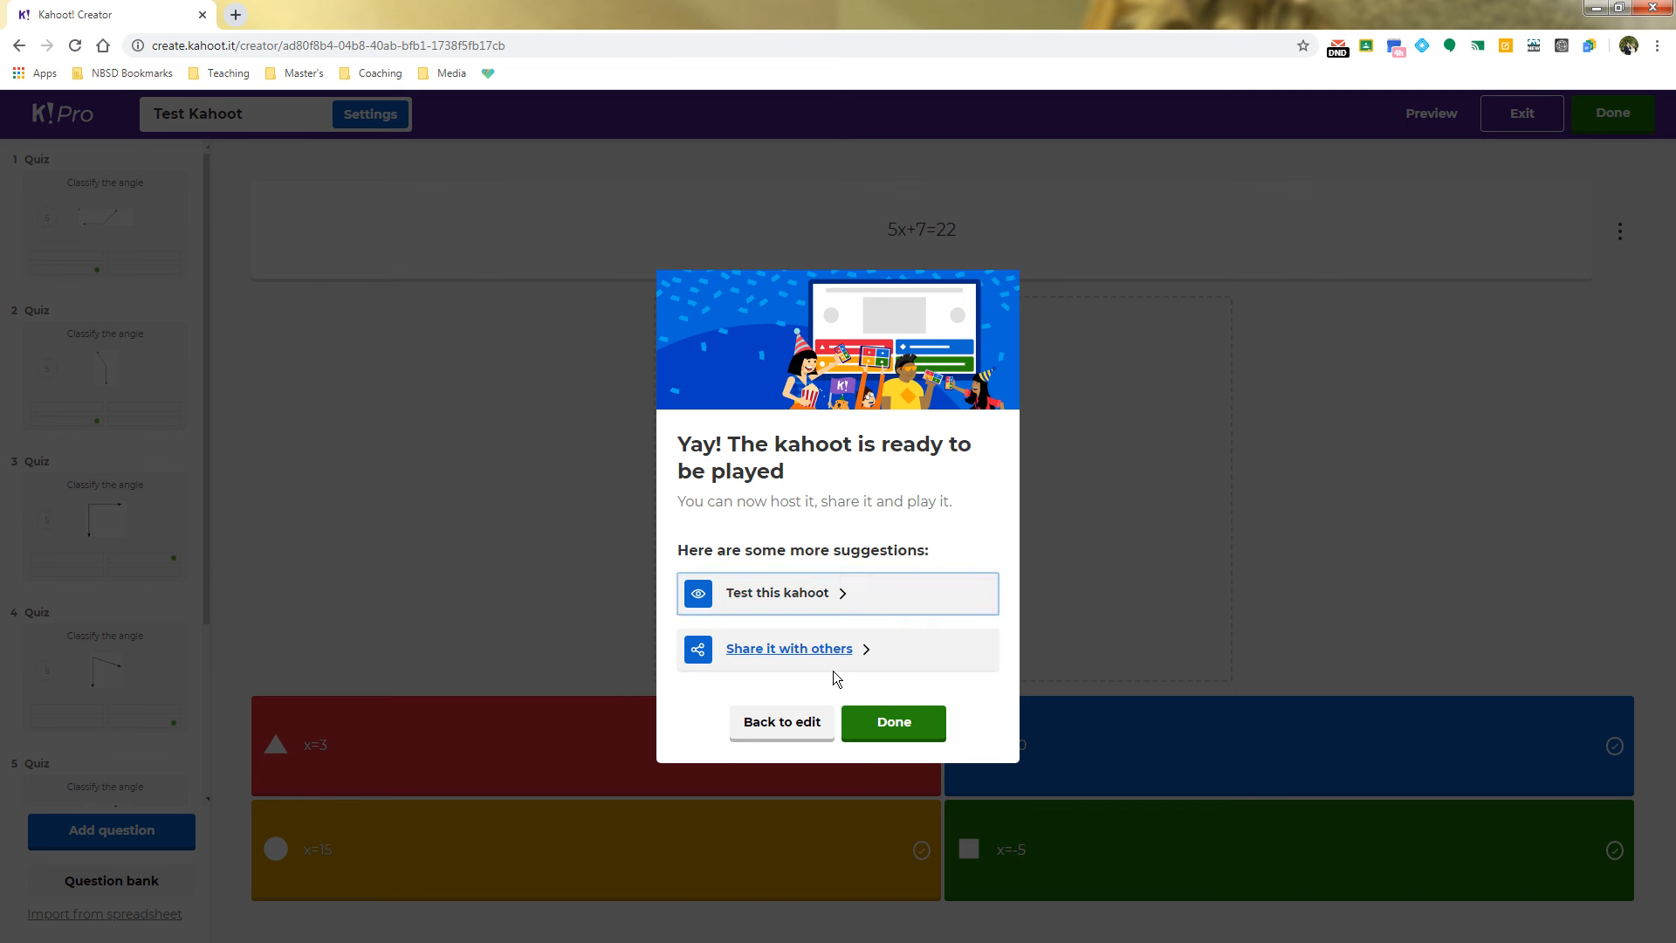
left_click(892, 728)
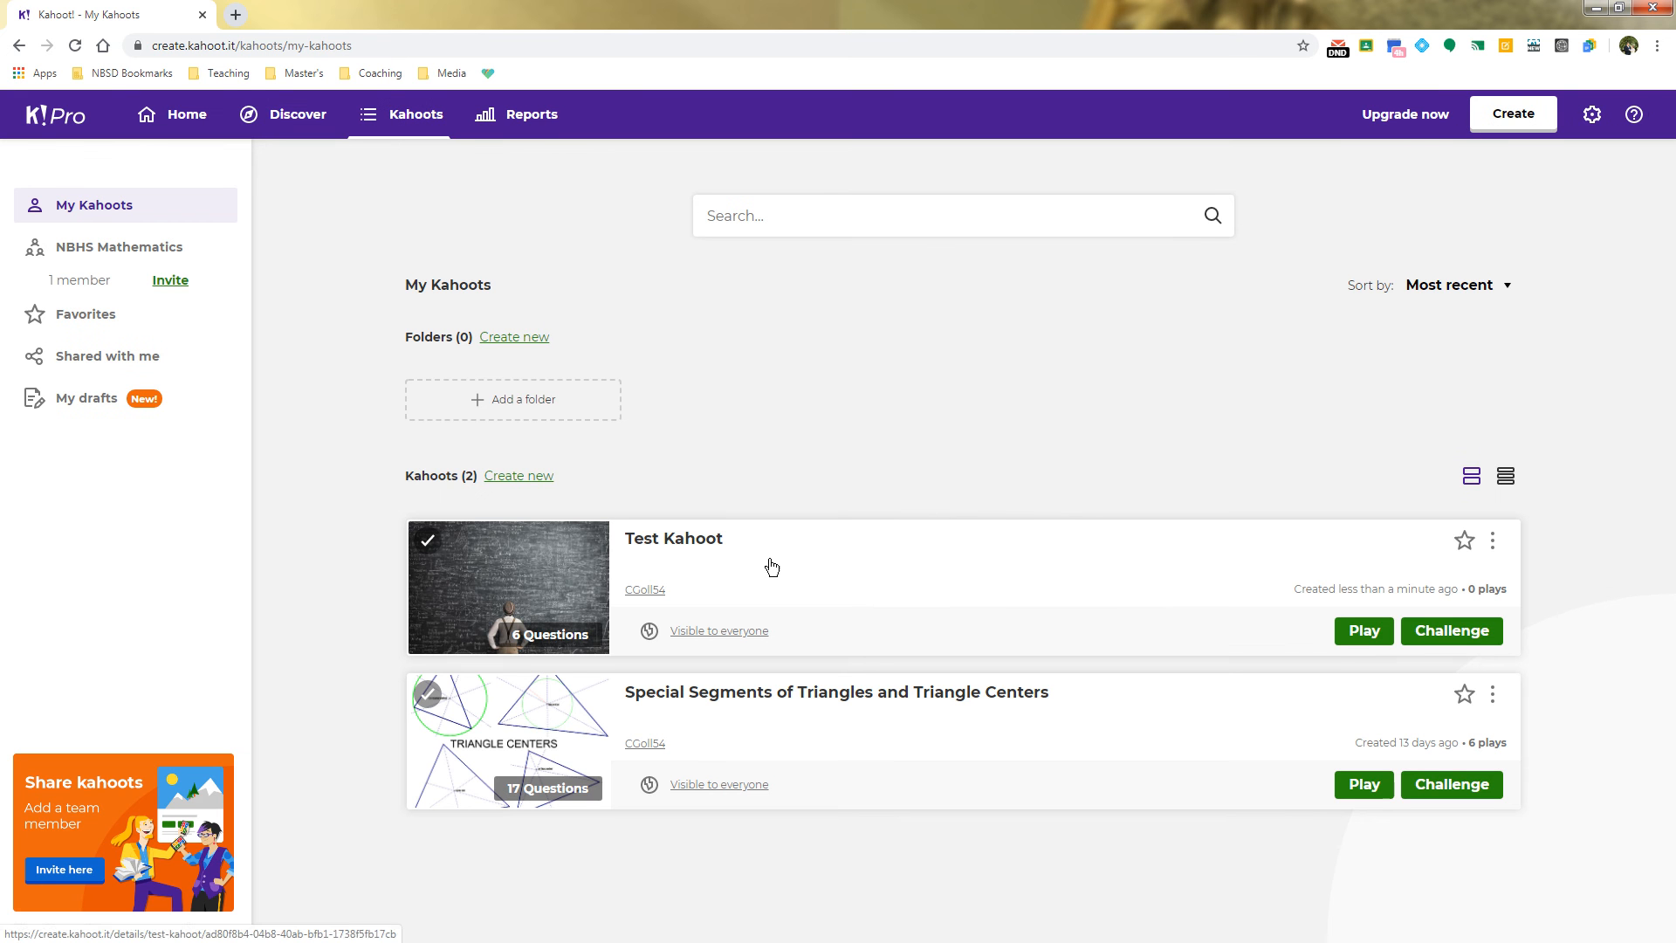
Open "Test Kahoot" for live play and review its game options, including the lobby music choices
left_click(1372, 635)
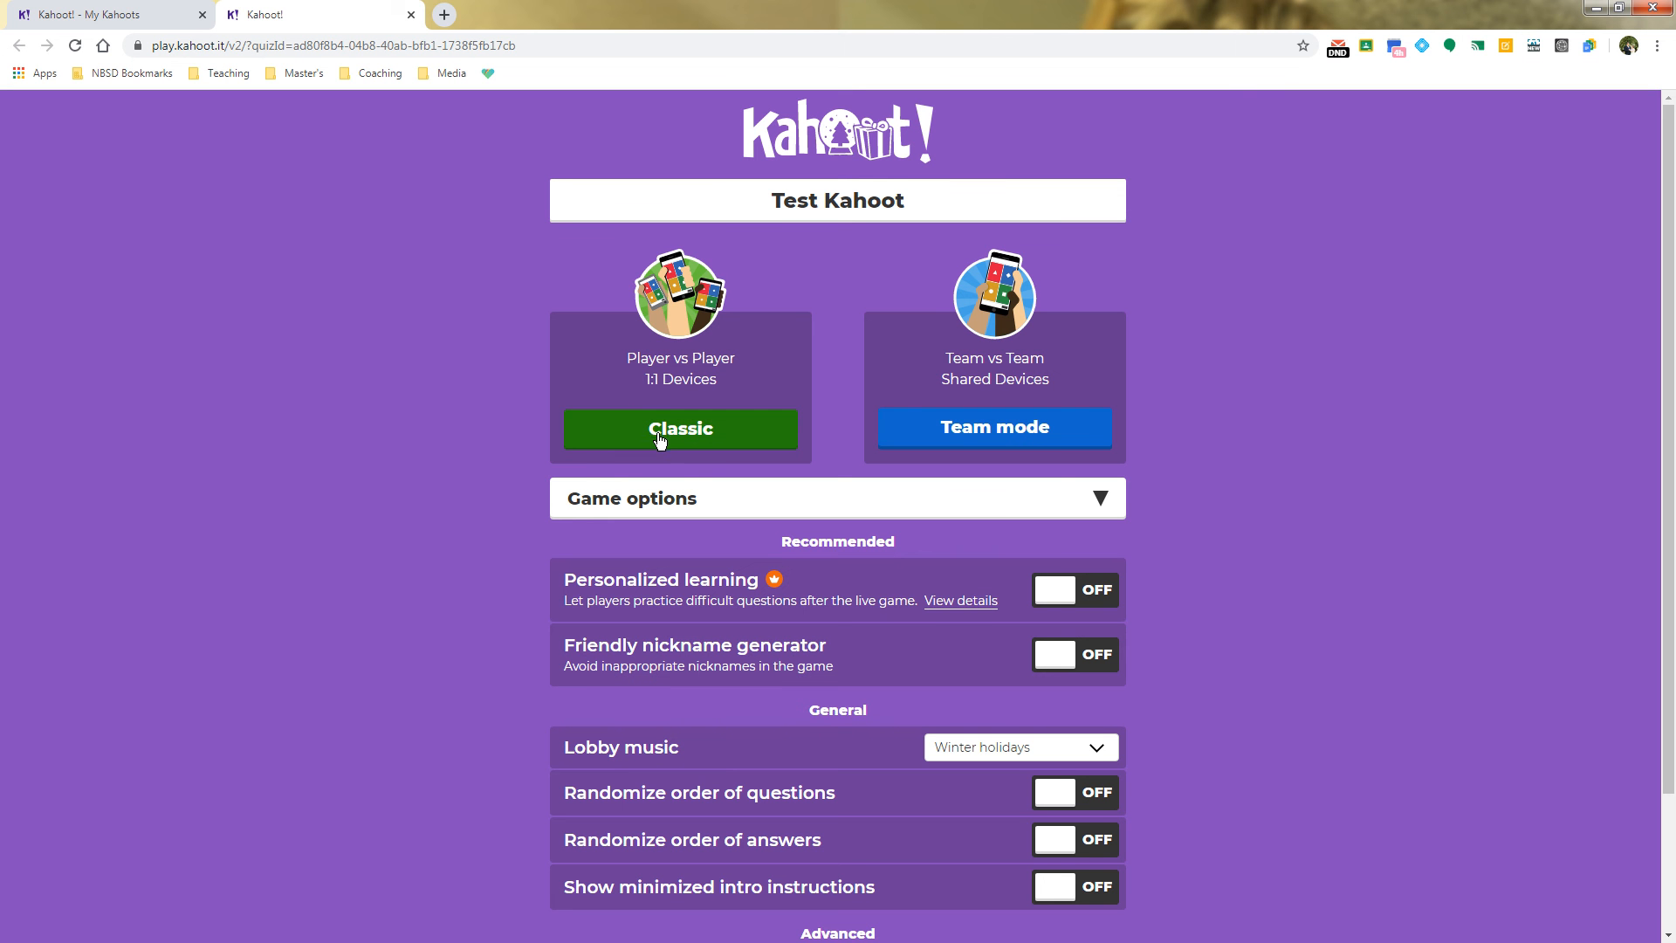
scroll(869, 568, "down", 3)
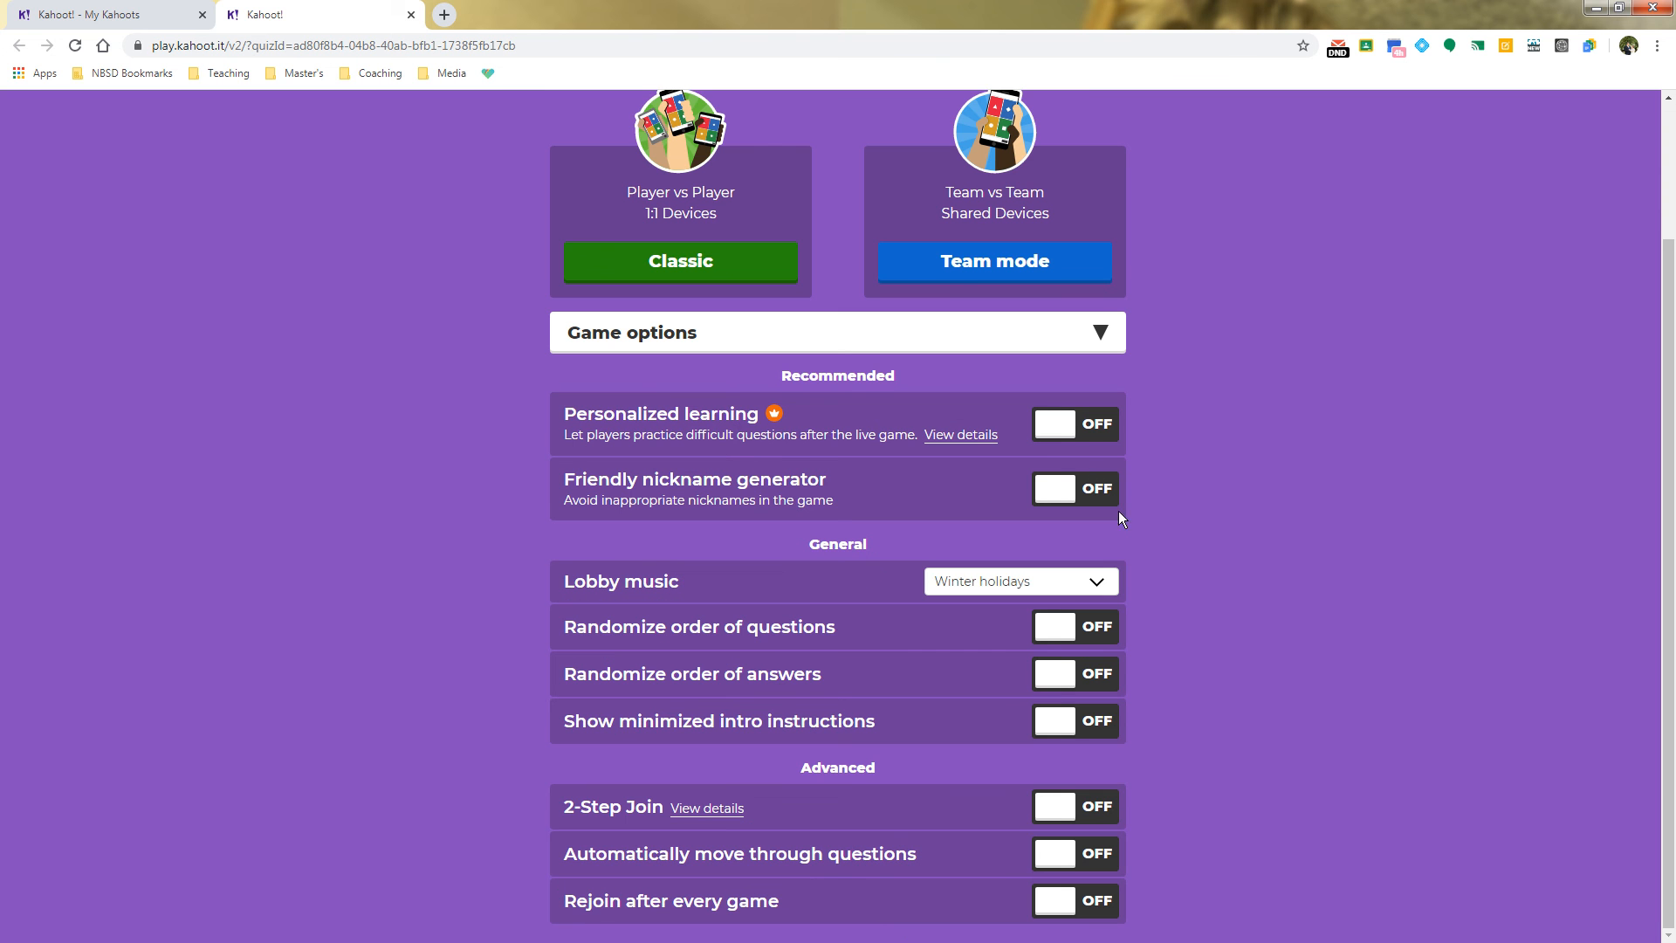
left_click(1022, 578)
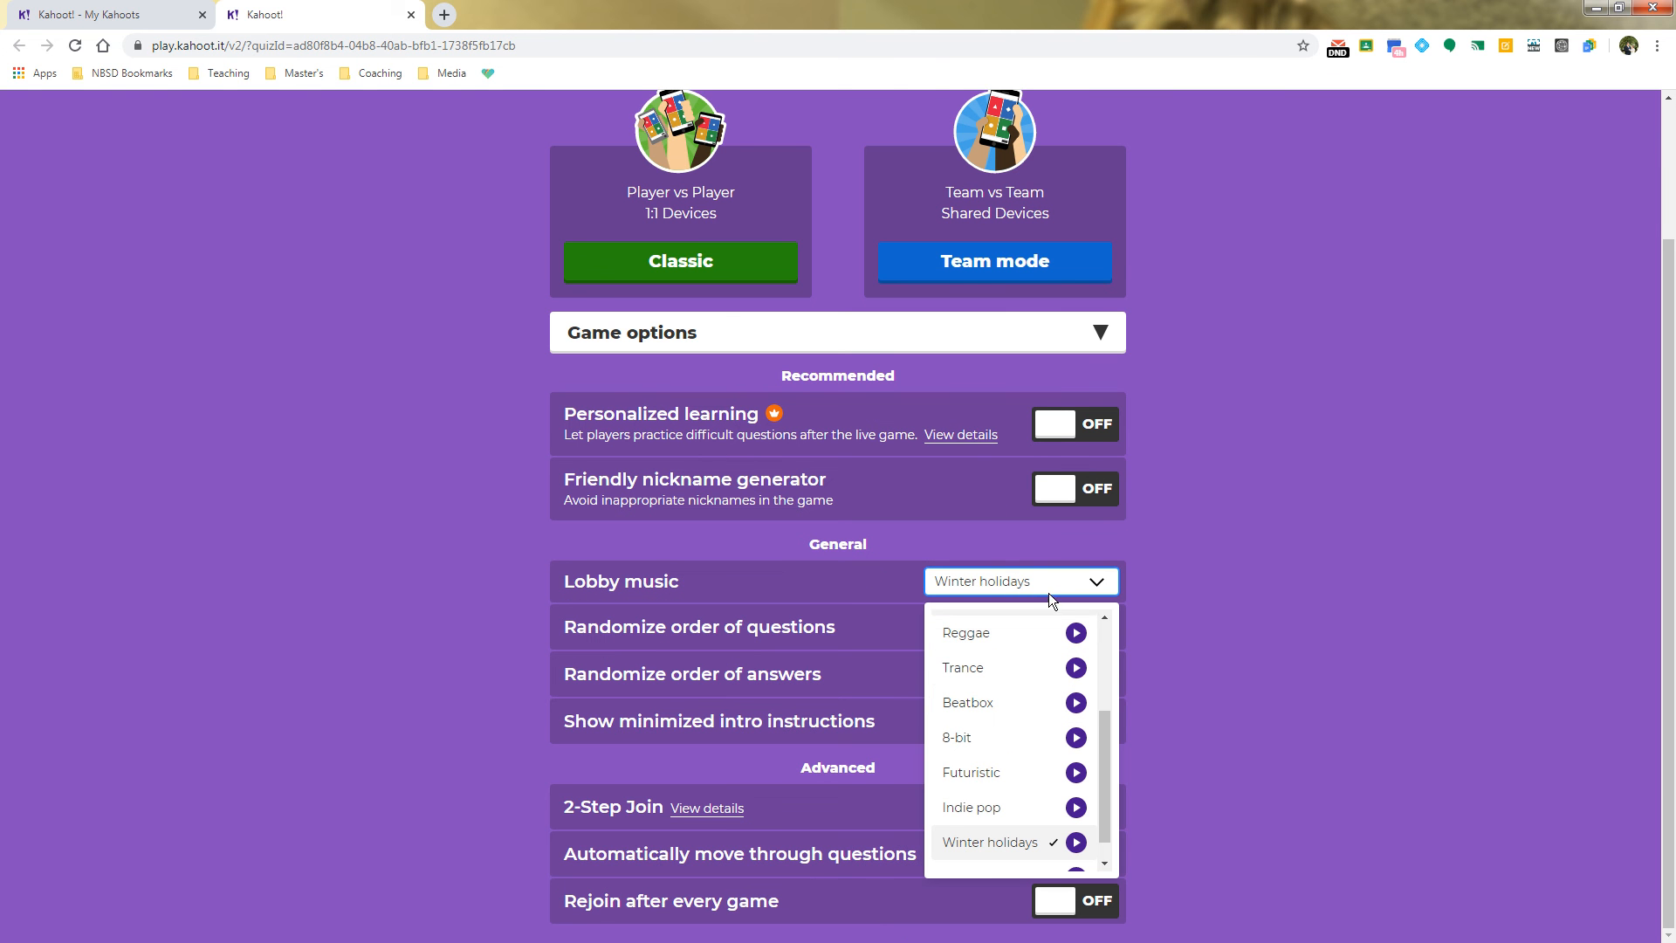
left_click(1051, 580)
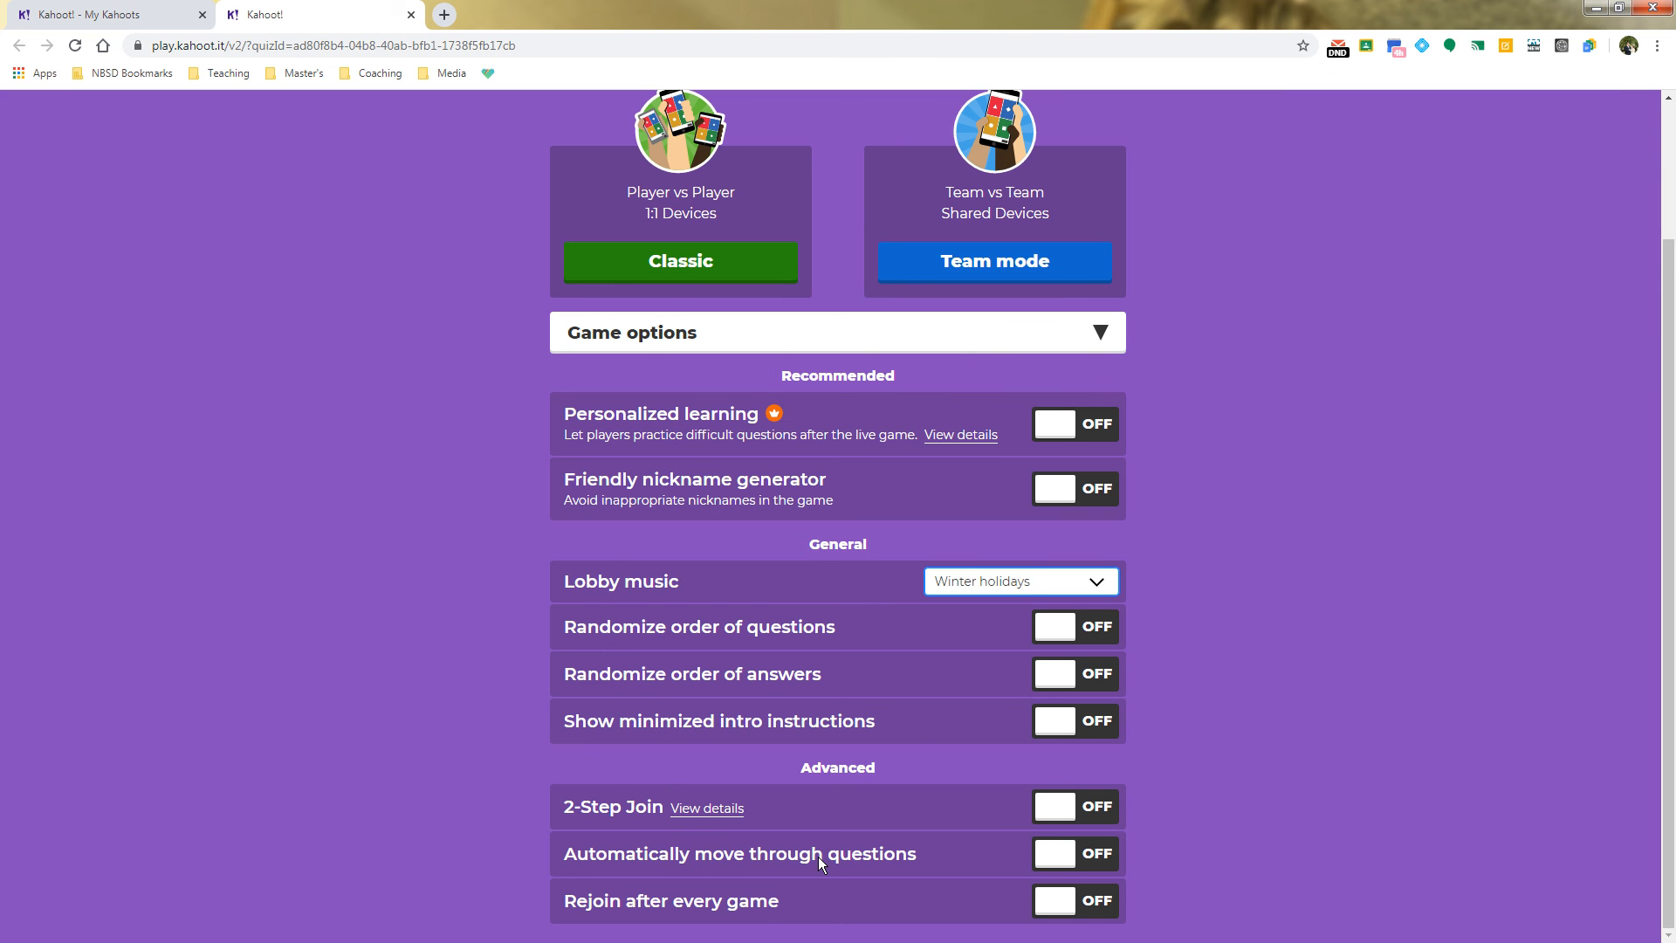
scroll(819, 856, "up", 2)
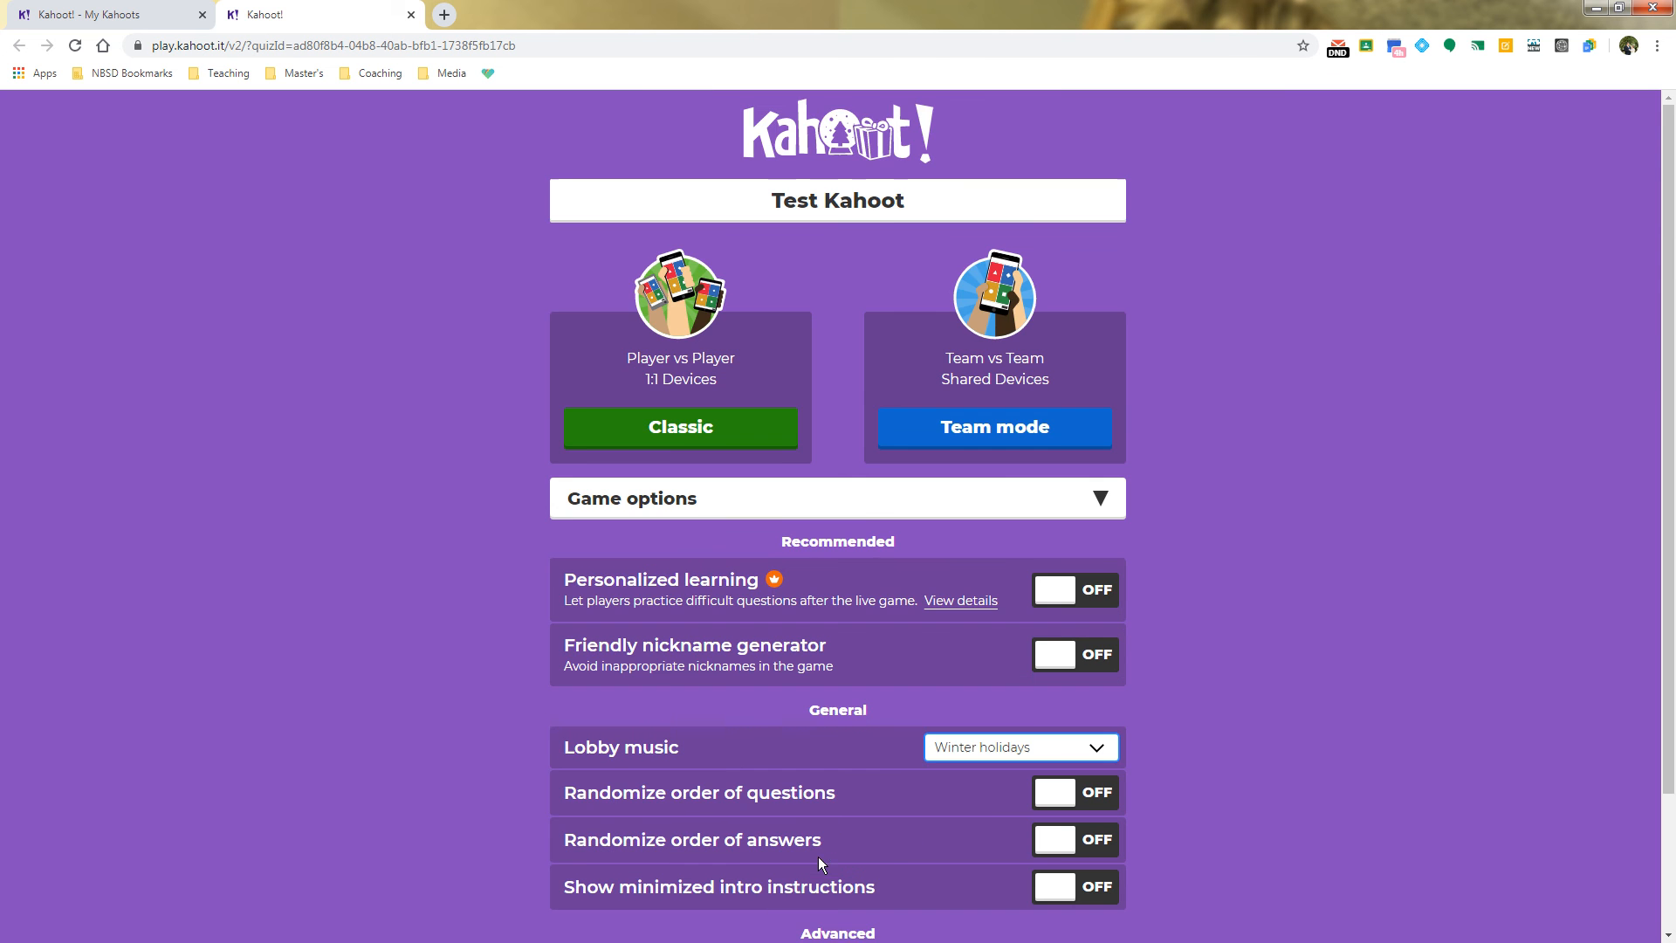
Host the game in Classic (Player vs Player) mode and mute the lobby music
left_click(661, 437)
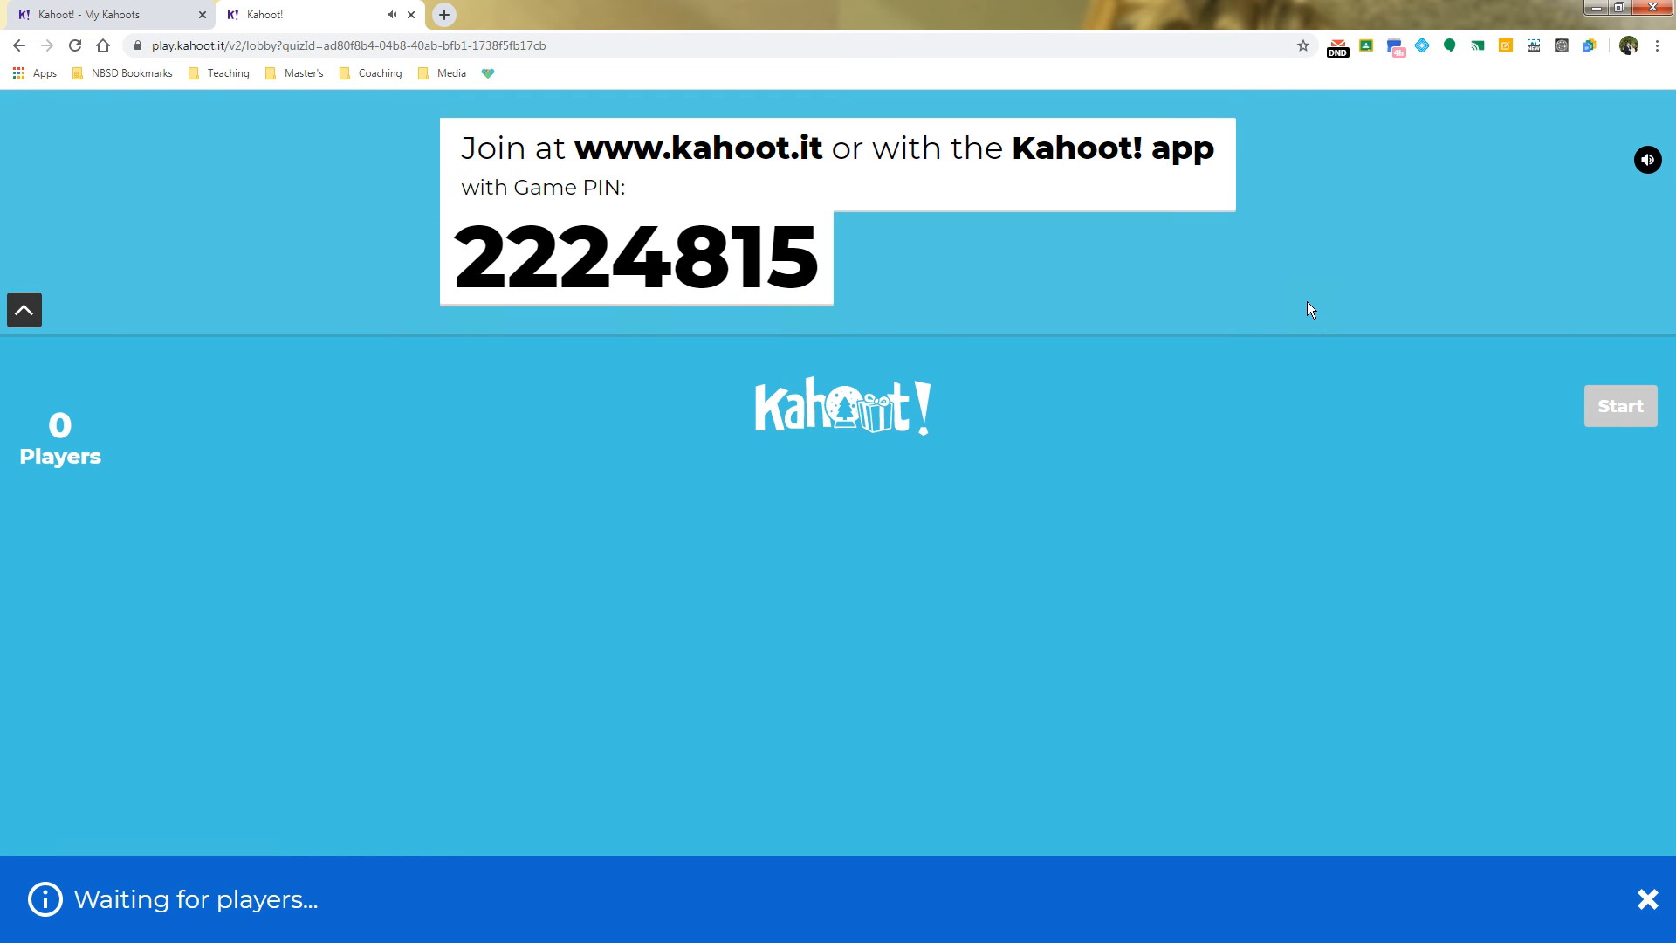
left_click(1647, 162)
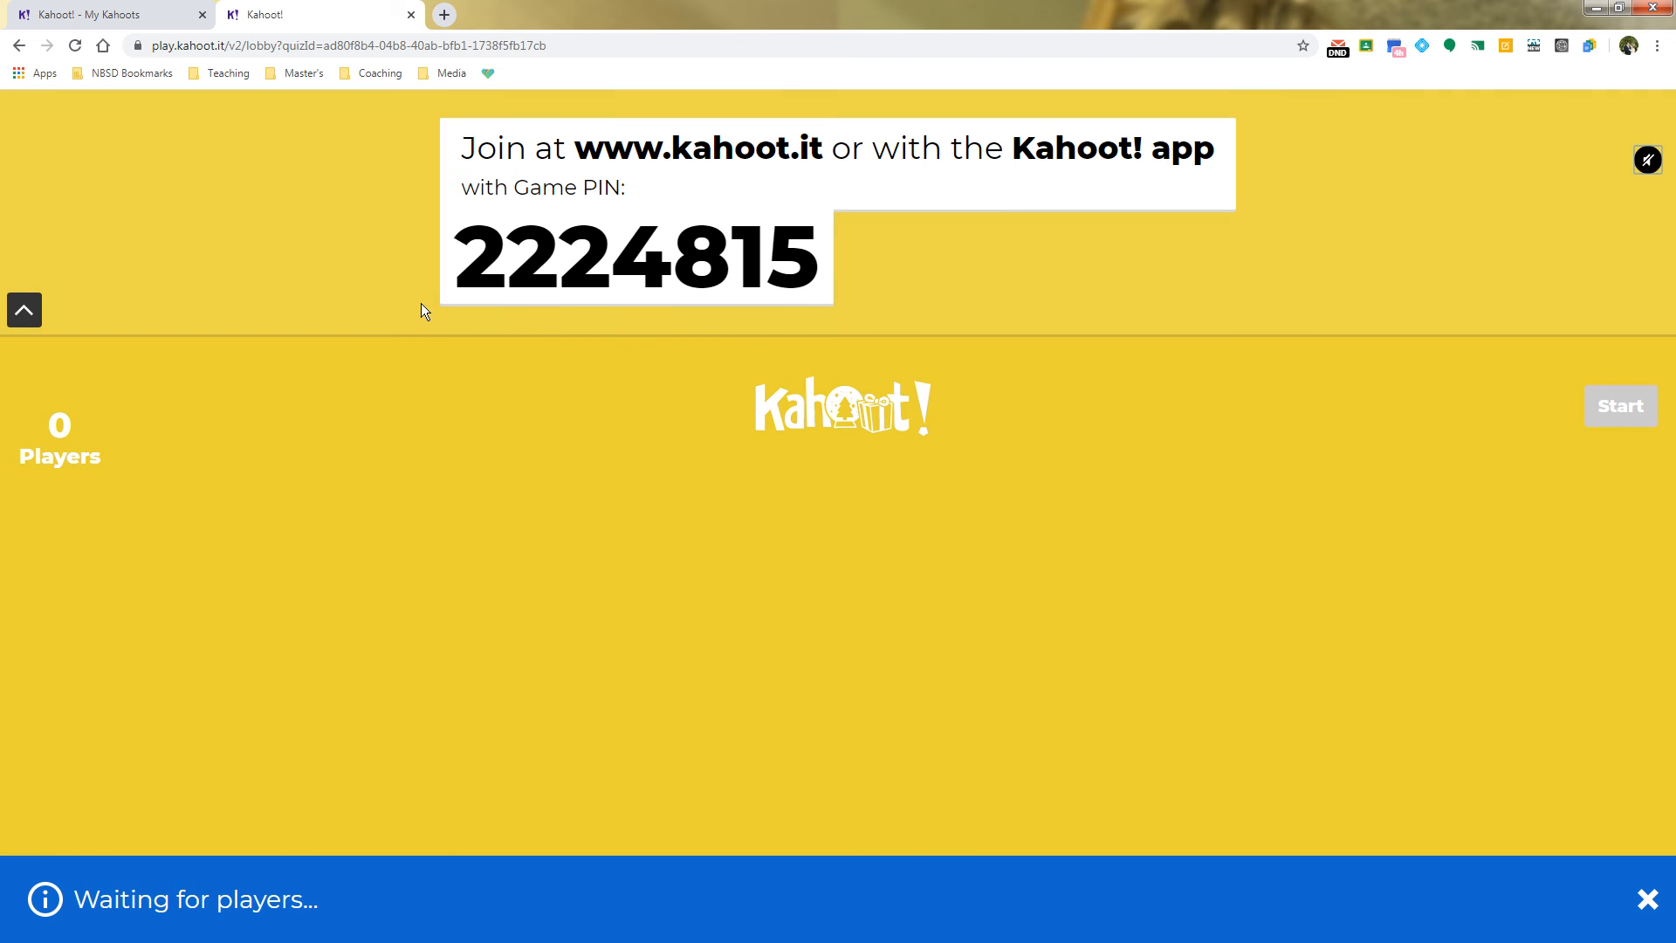
left_click_drag(470, 267, 838, 264)
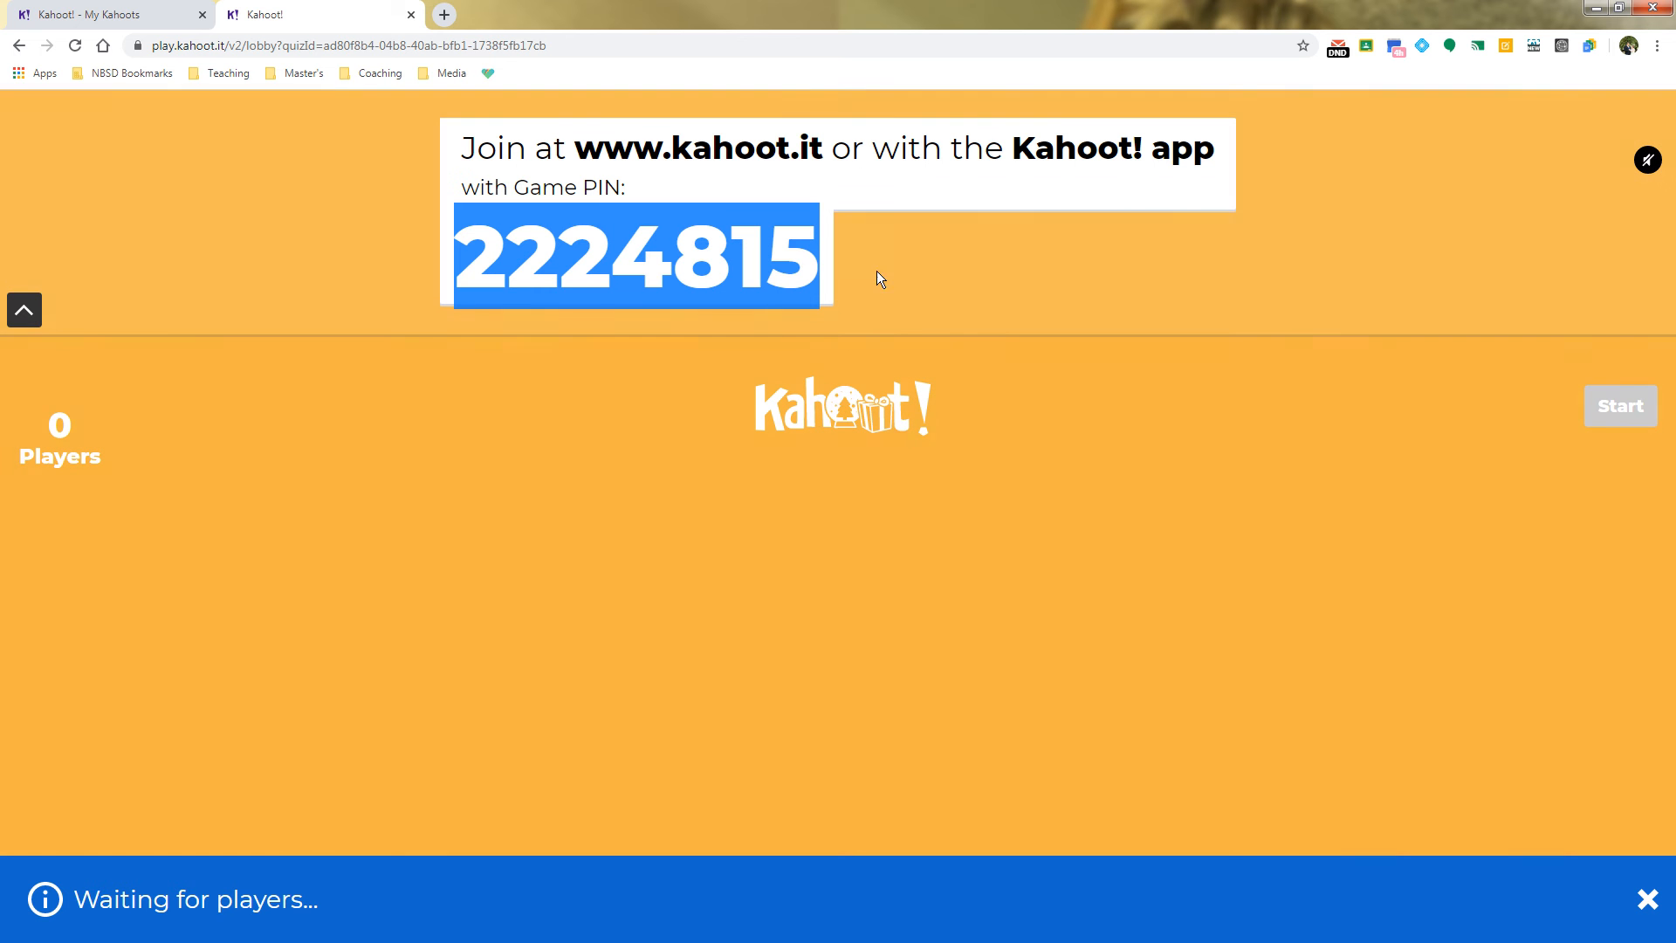
left_click(991, 288)
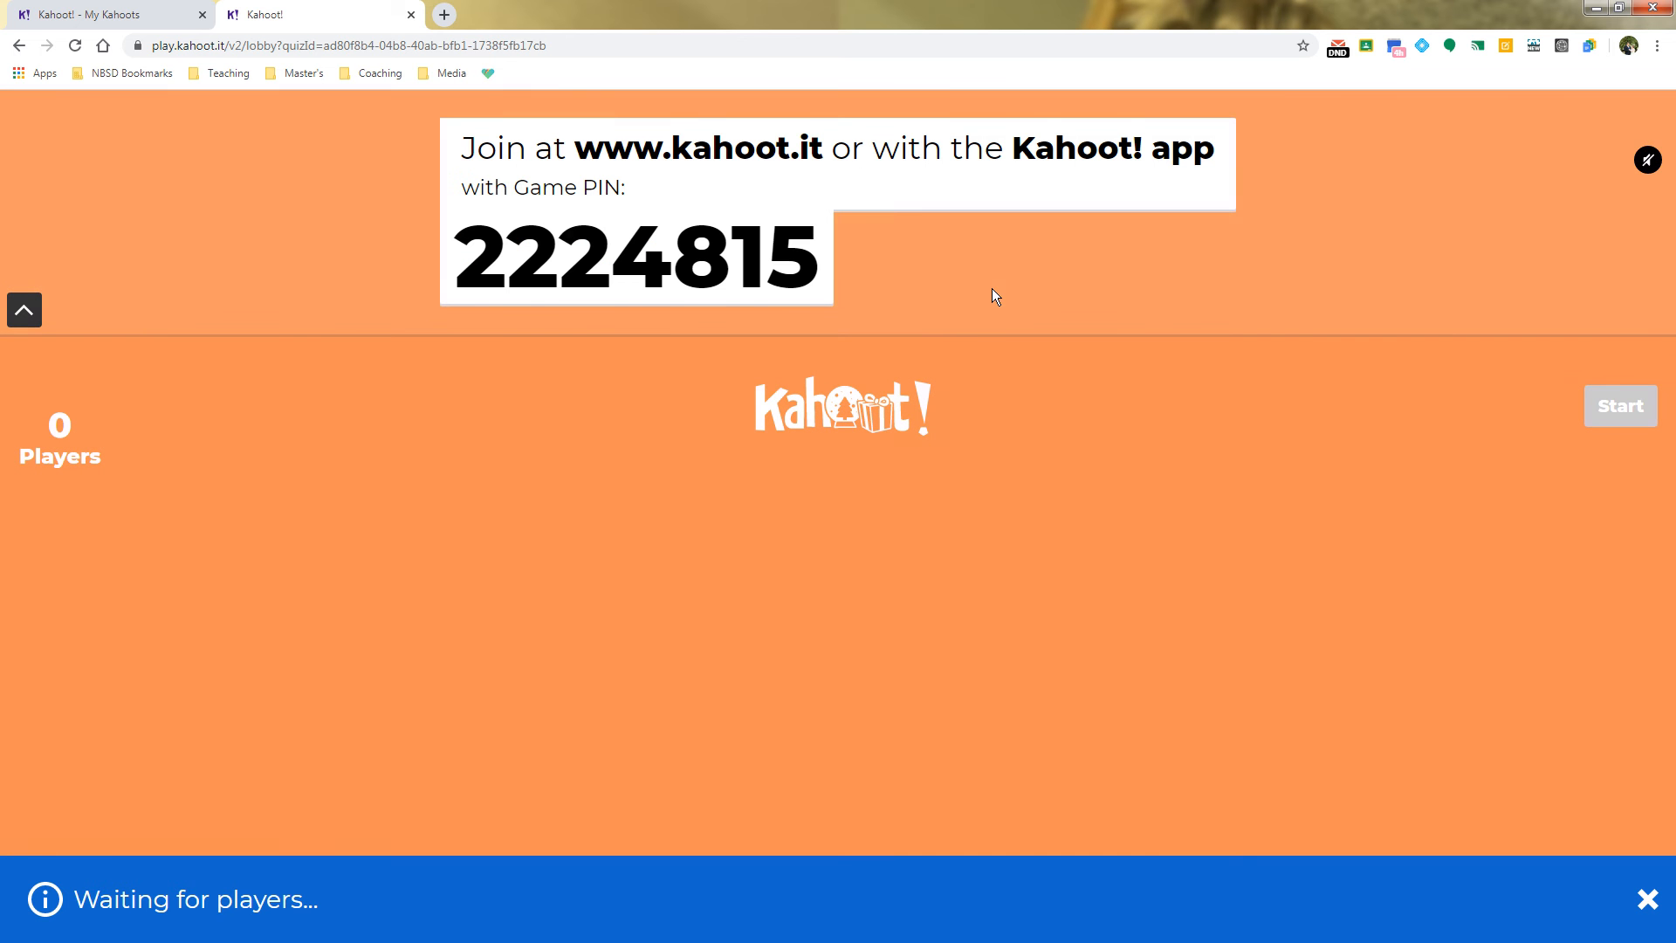